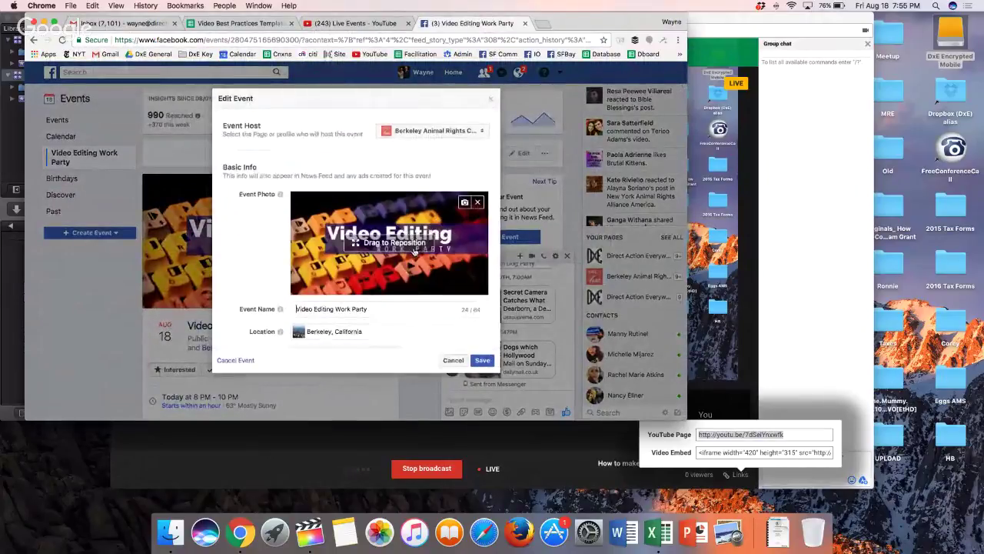
Add a 'Link to the livestream:' line with the YouTube URL to the event description and save.
scroll(411, 230, down, 5)
click(408, 218)
text(!)
key(Return)
key(Return)
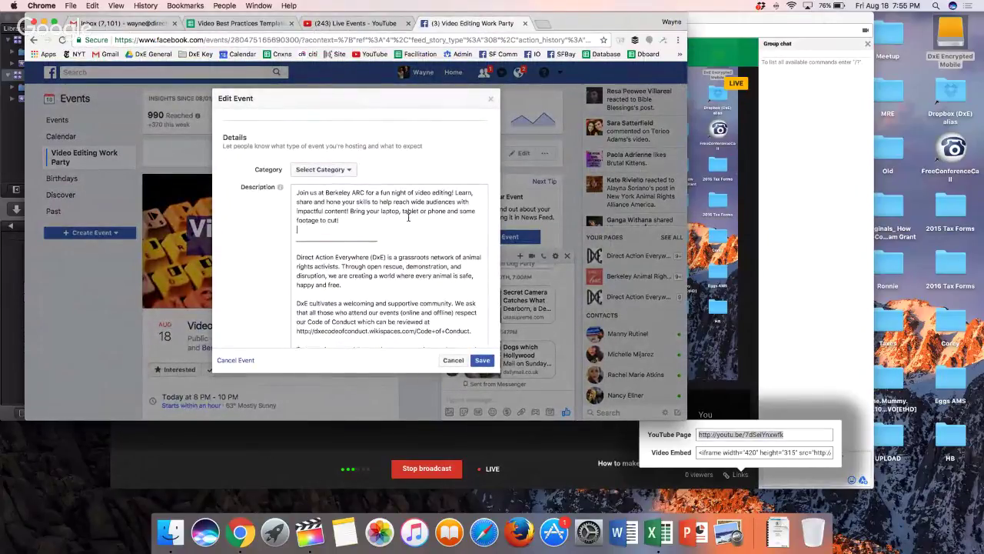
text(Link to the livestream:)
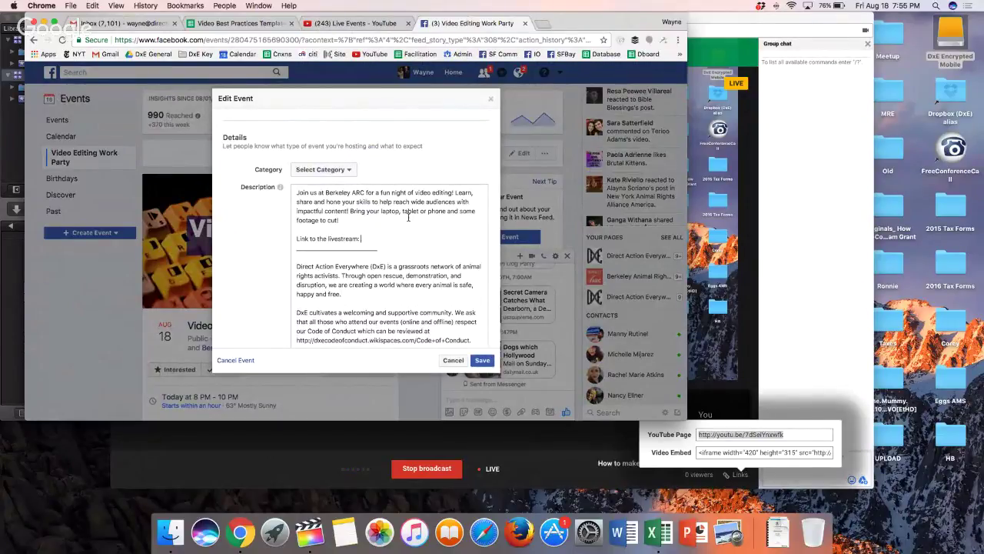
text(http://youtu.be/7dSeIYnxwfk)
click(485, 364)
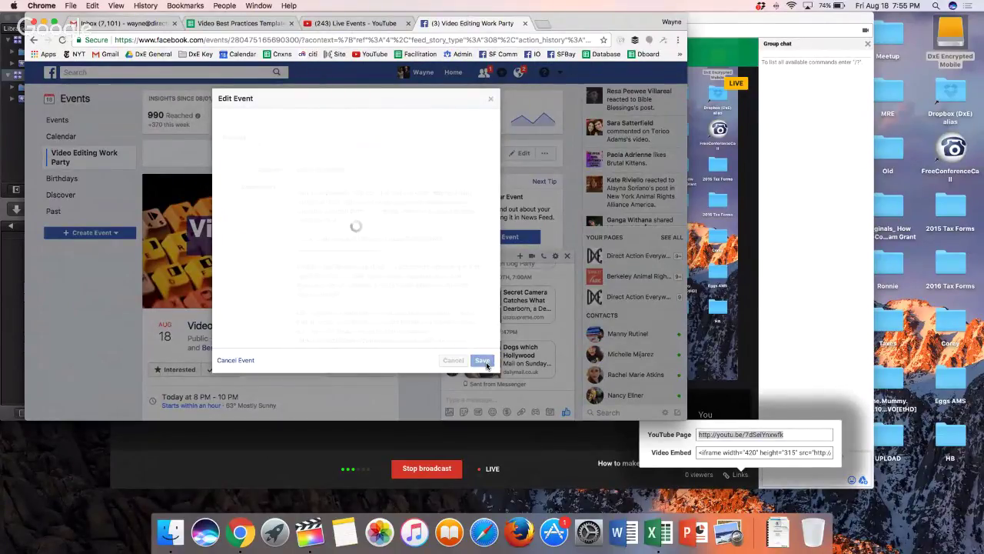
scroll(335, 321, down, 10)
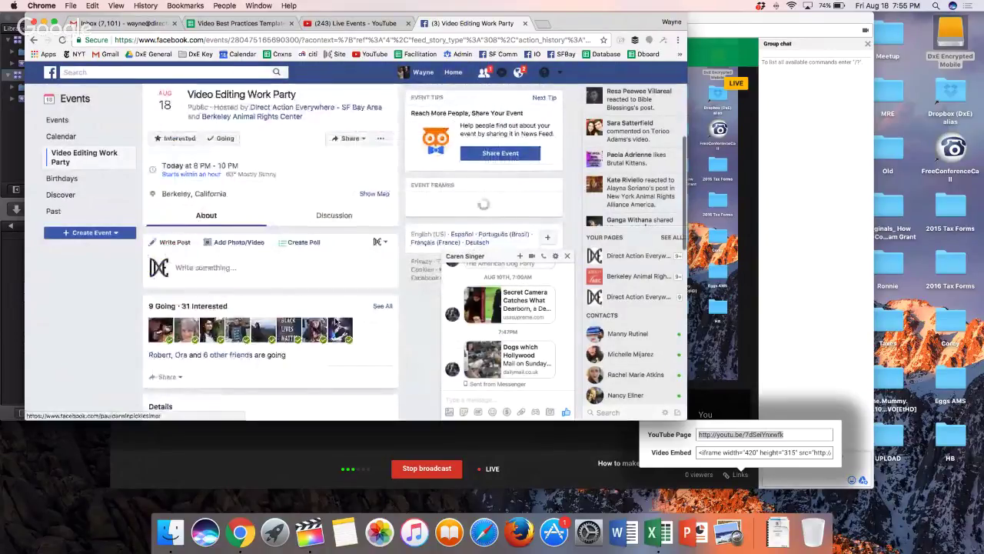
Paste the livestream link into a comment on the Direct Action Everywhere post, then go to YouTube Live Events.
scroll(335, 321, down, 5)
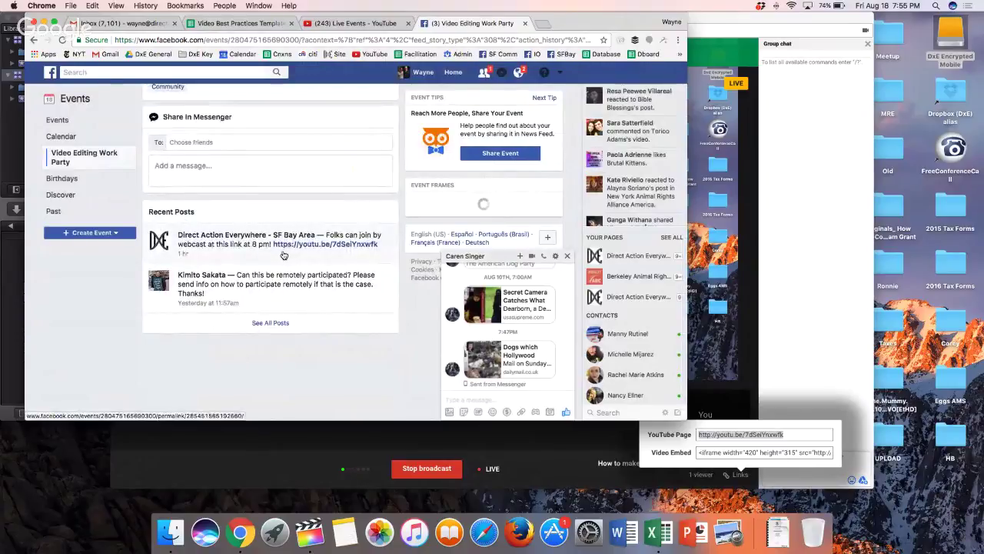
click(286, 255)
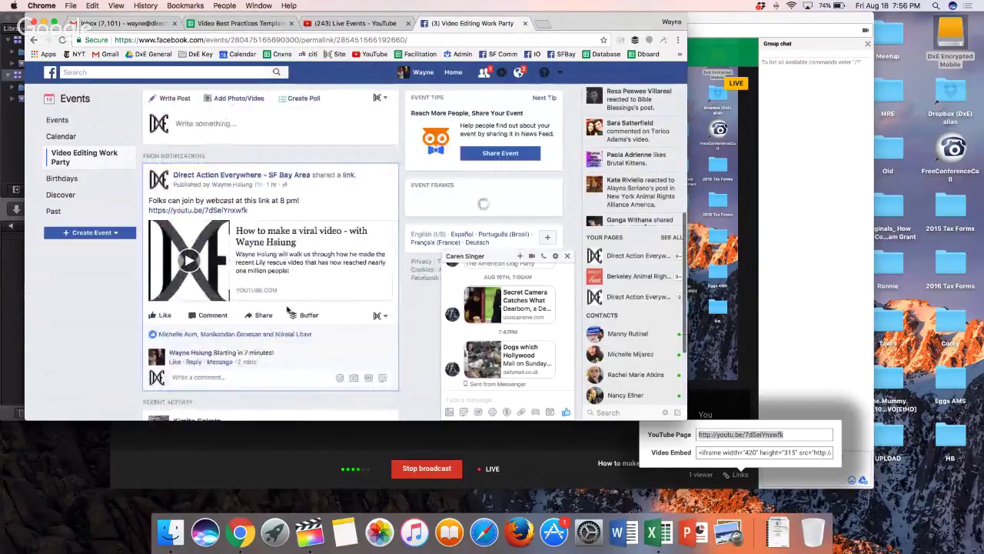
click(304, 380)
text(http://youtu.be/7dSeiYnxwfk)
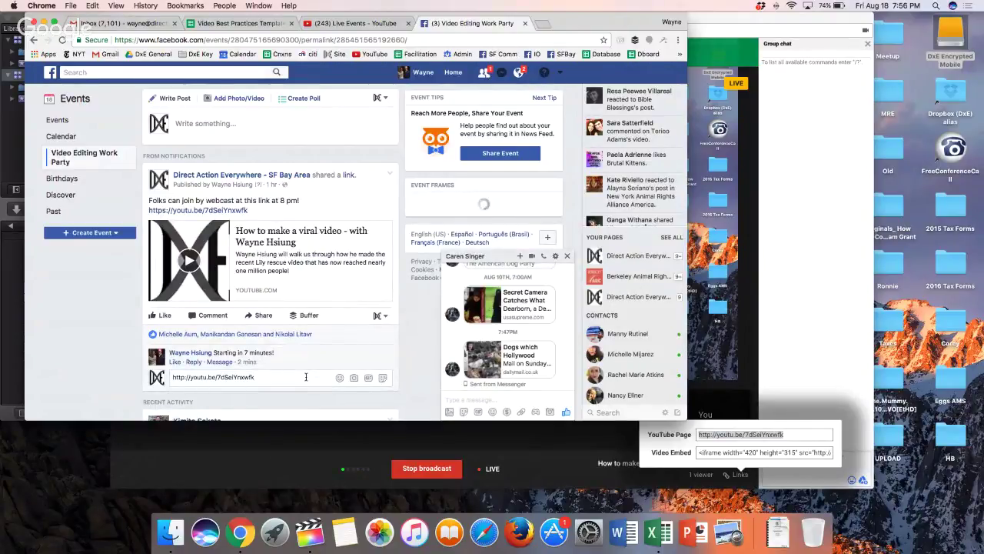
drag(306, 377, 154, 377)
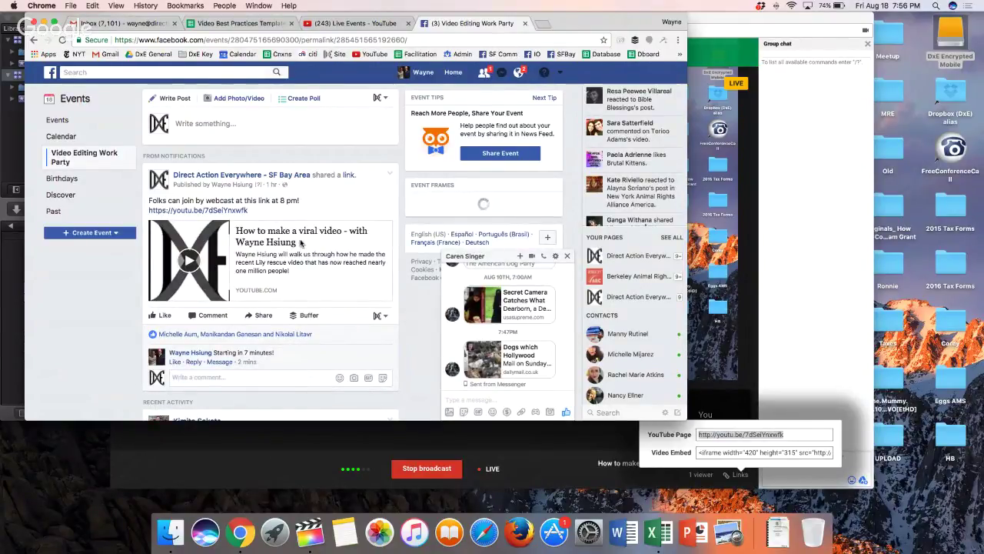
click(326, 25)
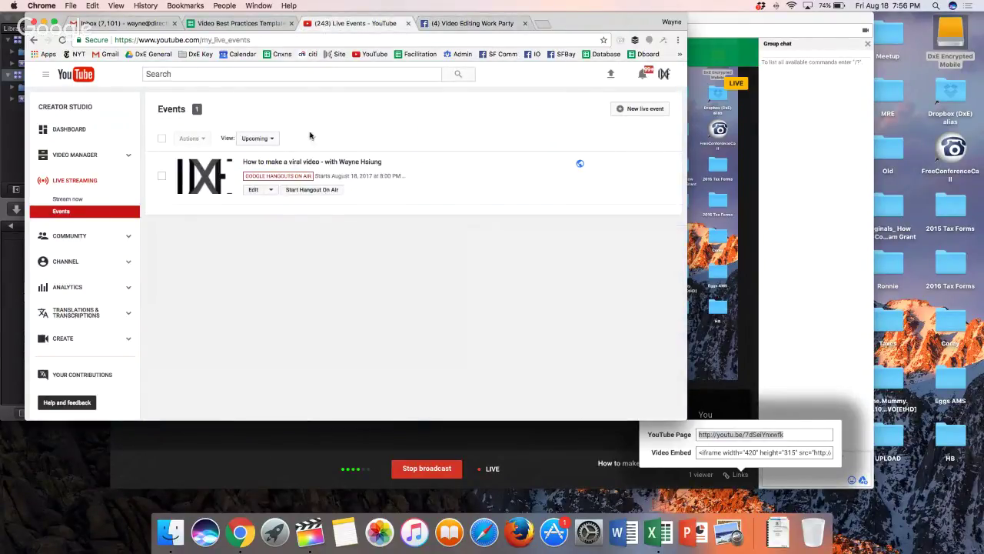
Bring the Hangouts window forward, then the 'Lily Campaign Video NEW' project in Final Cut Pro.
click(804, 229)
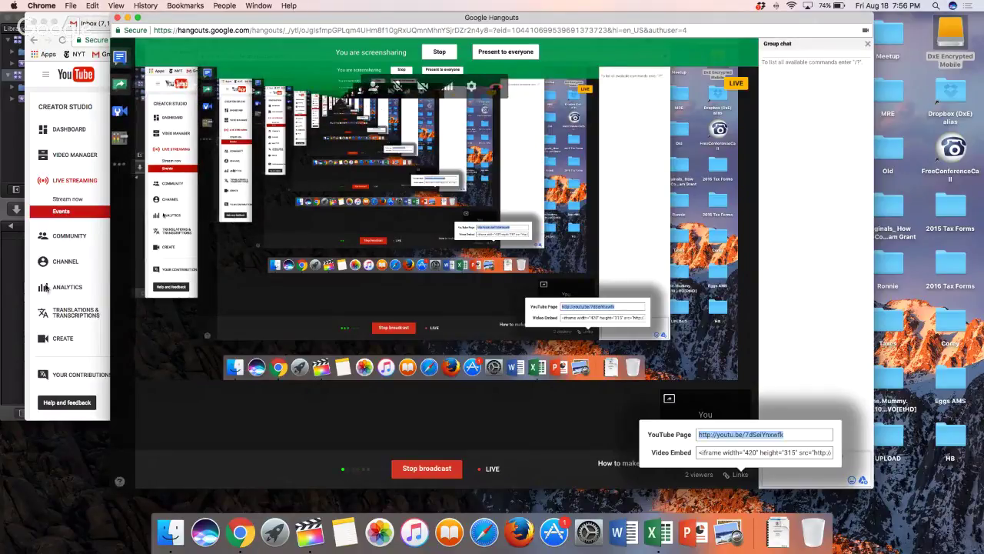
click(3, 313)
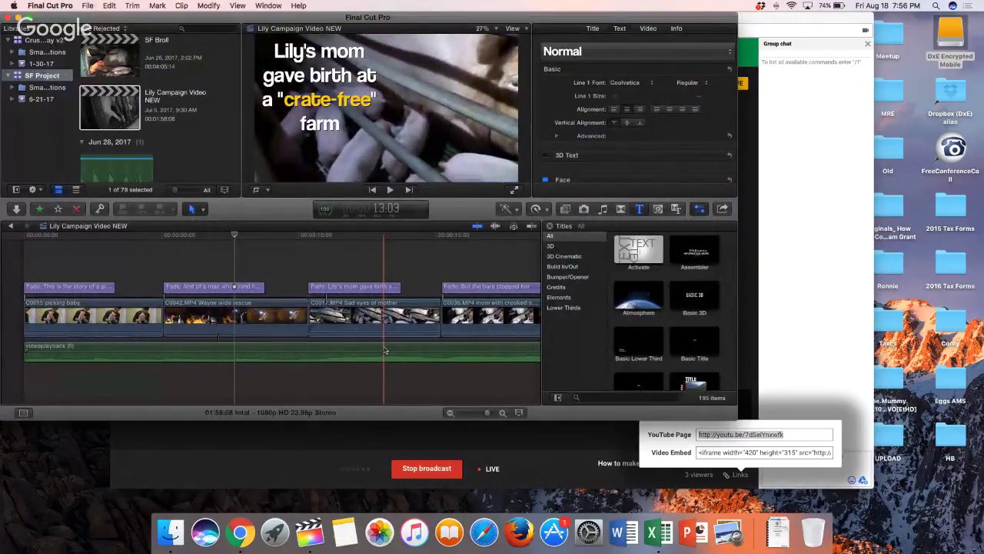
scroll(467, 373, right, 3)
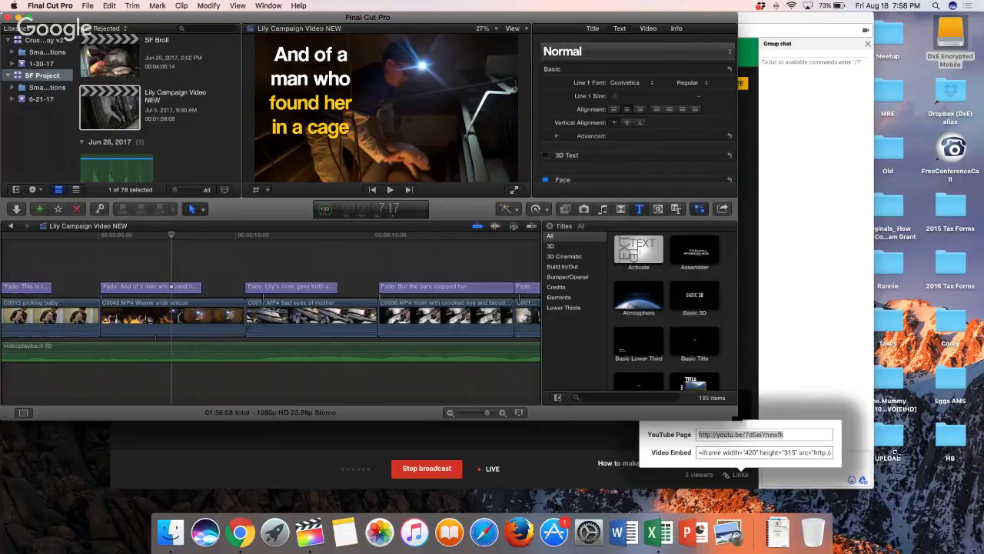
Resize the Final Cut Pro window to full screen and scroll the timeline back to its start.
drag(894, 454, 977, 523)
scroll(284, 305, left, 3)
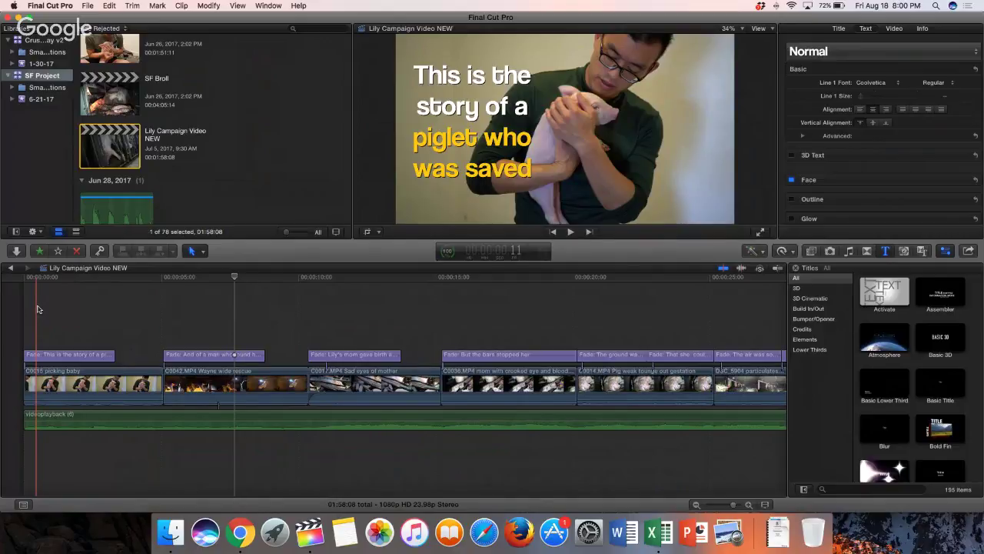
click(239, 532)
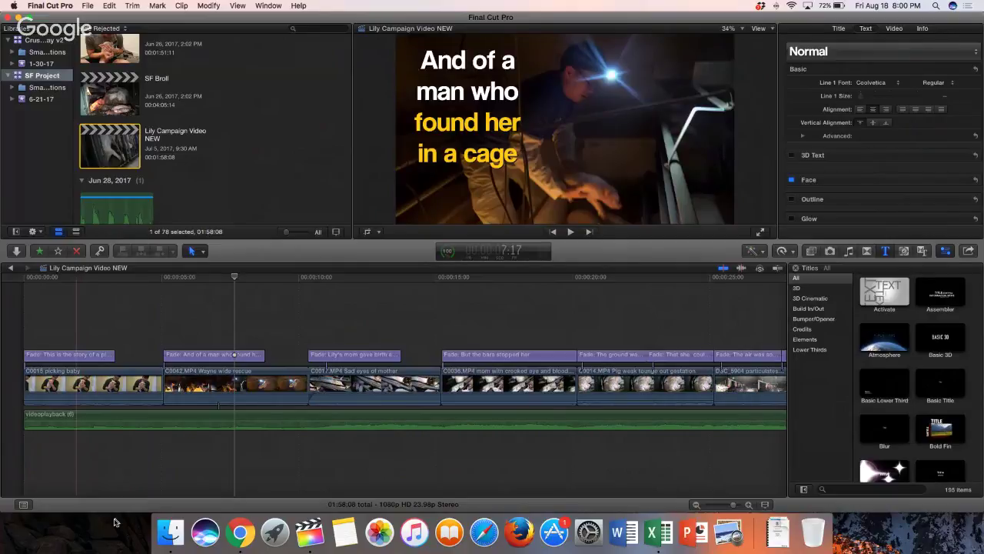
Post the Video Best Practices Template Checklist share link on the Video Editing Work Party event.
key(super+Tab)
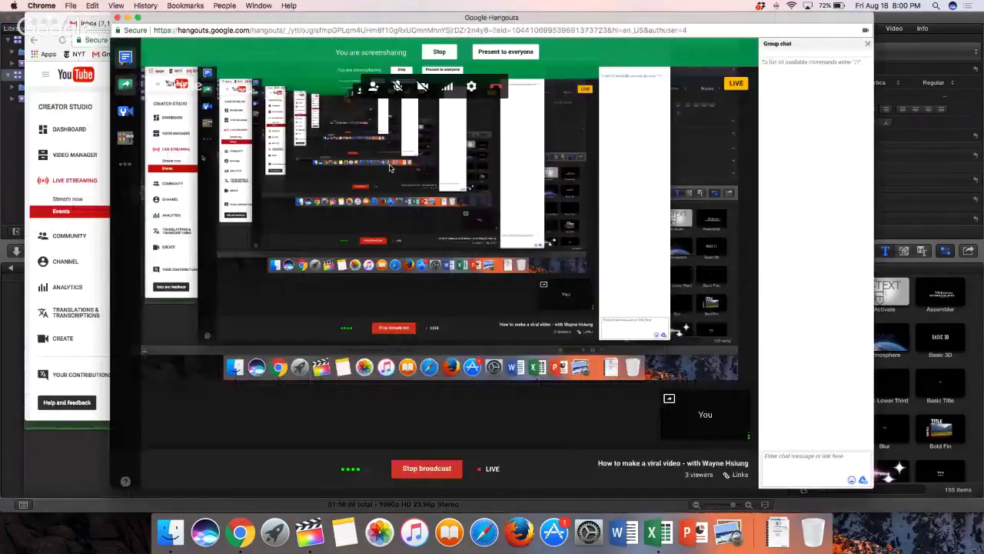
key(super+grave)
click(254, 23)
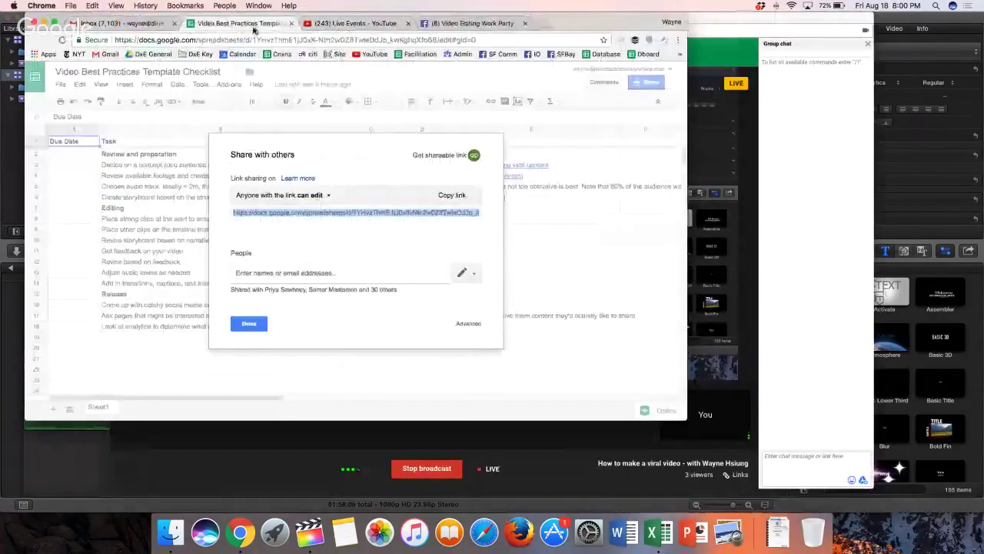
click(430, 23)
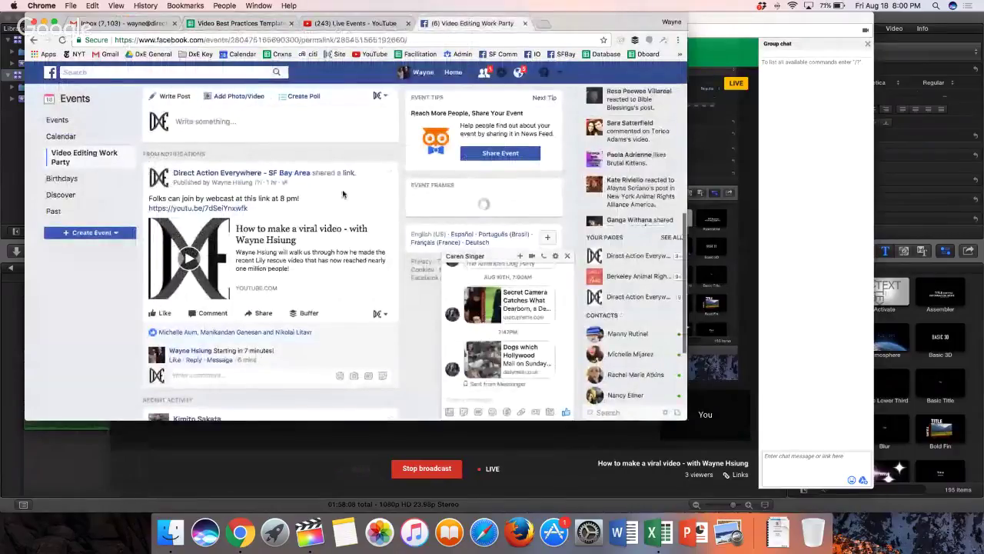
click(258, 121)
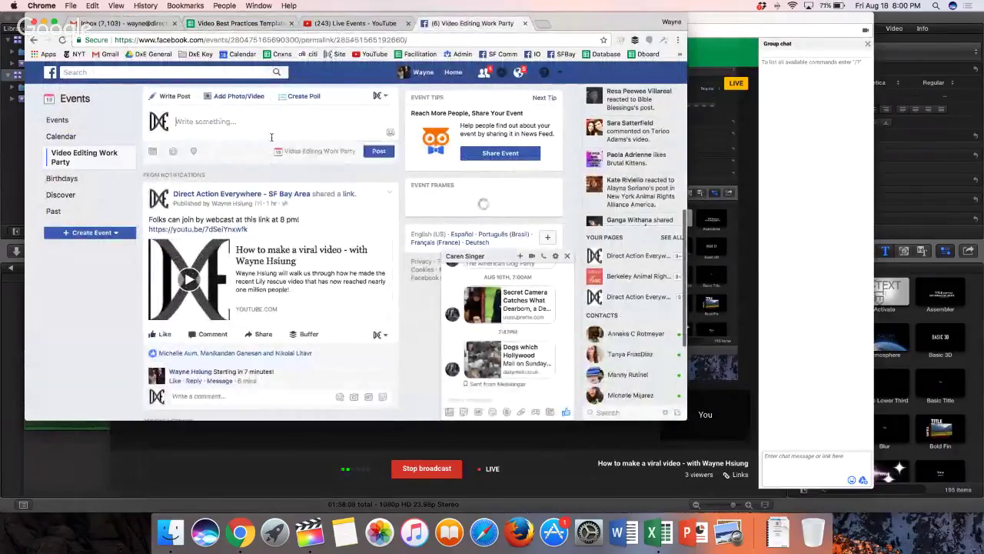
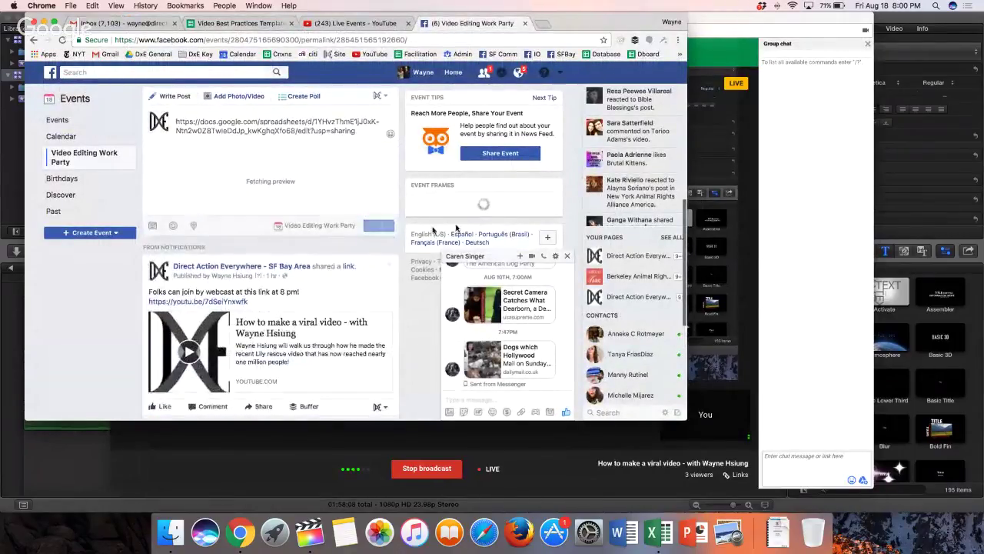
click(376, 348)
Bring the Hangouts screenshare forward, then return the Facebook event page to the front.
mouse_move(626, 206)
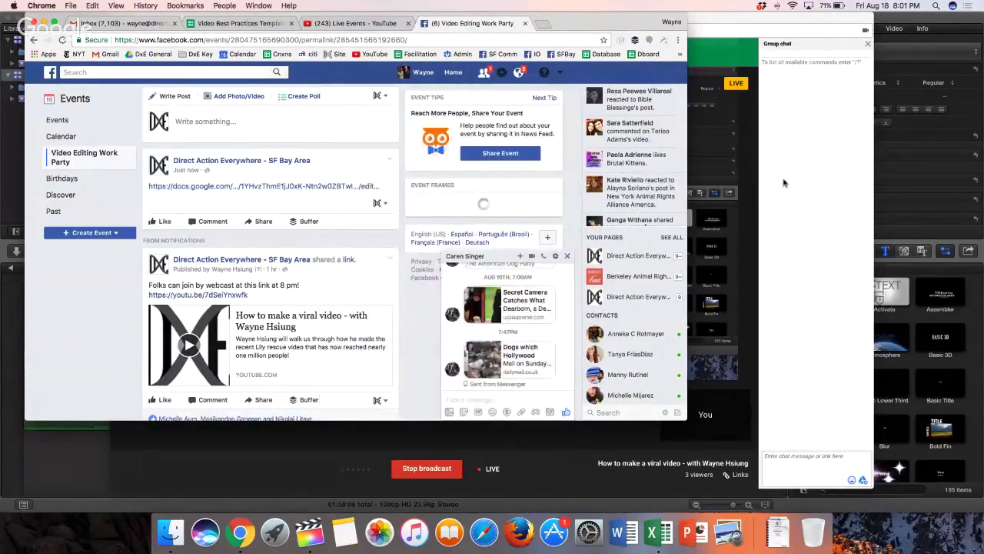
click(785, 184)
click(95, 136)
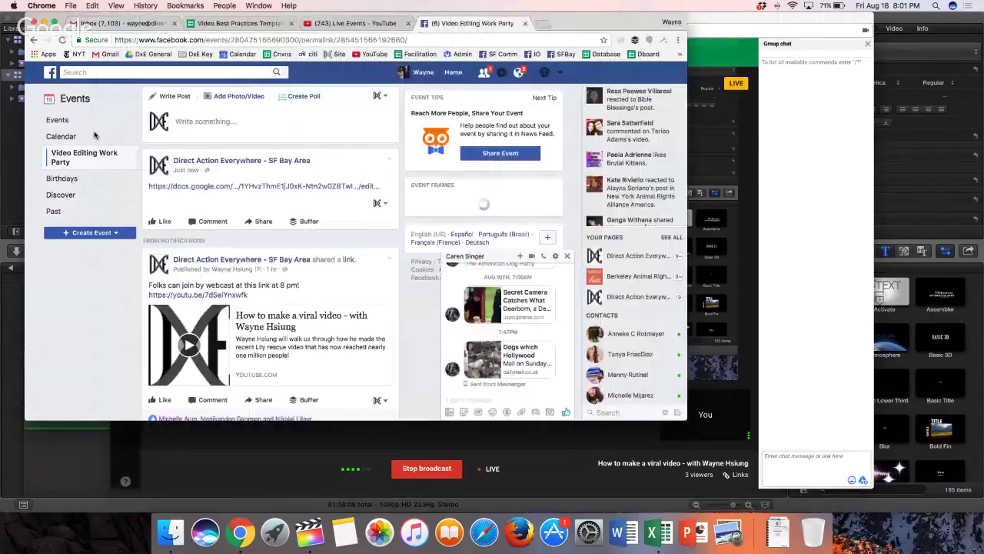
Close the checklist's sharing settings and look over the Review and preparation and Editing sections.
click(238, 23)
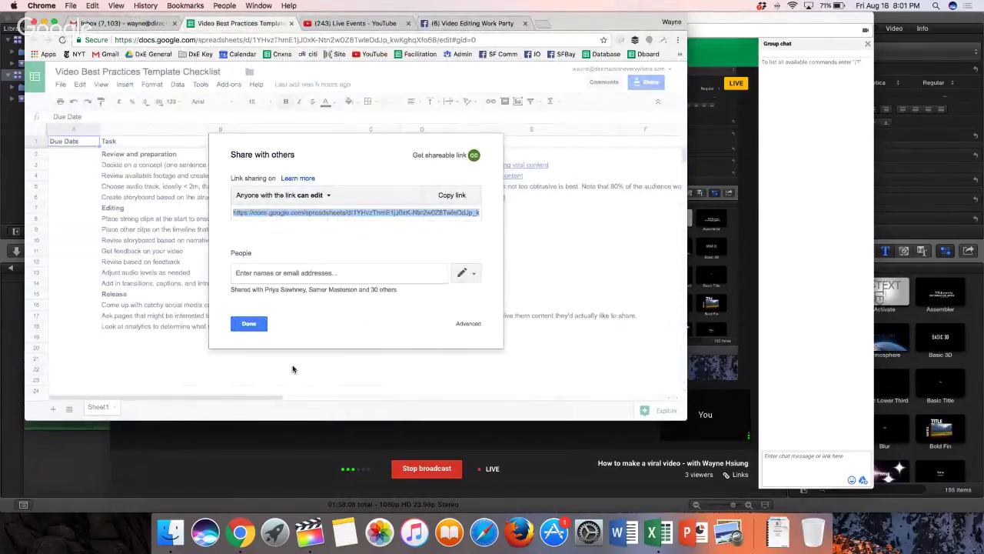
click(257, 326)
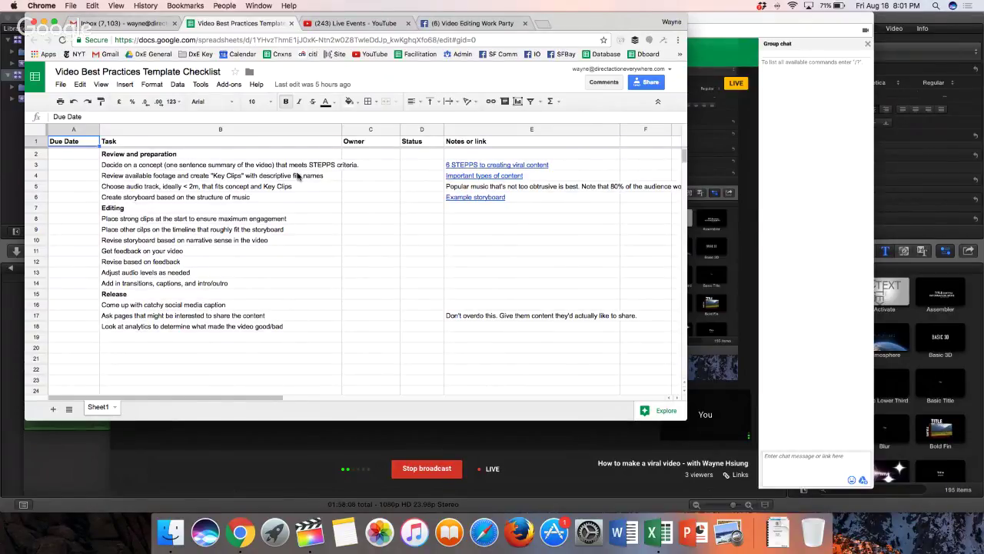
click(305, 158)
click(308, 208)
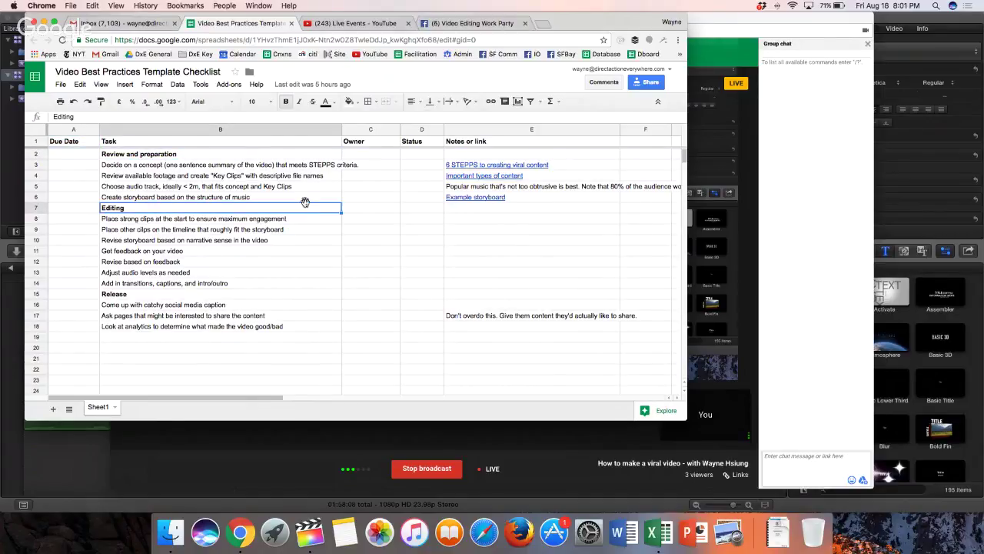
click(301, 176)
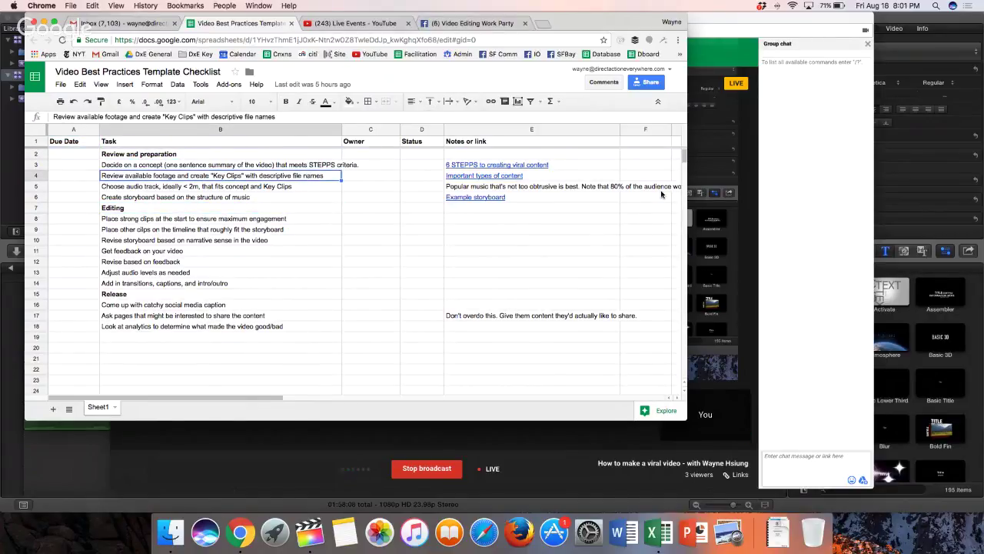
Glance at Final Cut Pro, then review tasks from Review available footage through Decide on a concept.
click(898, 192)
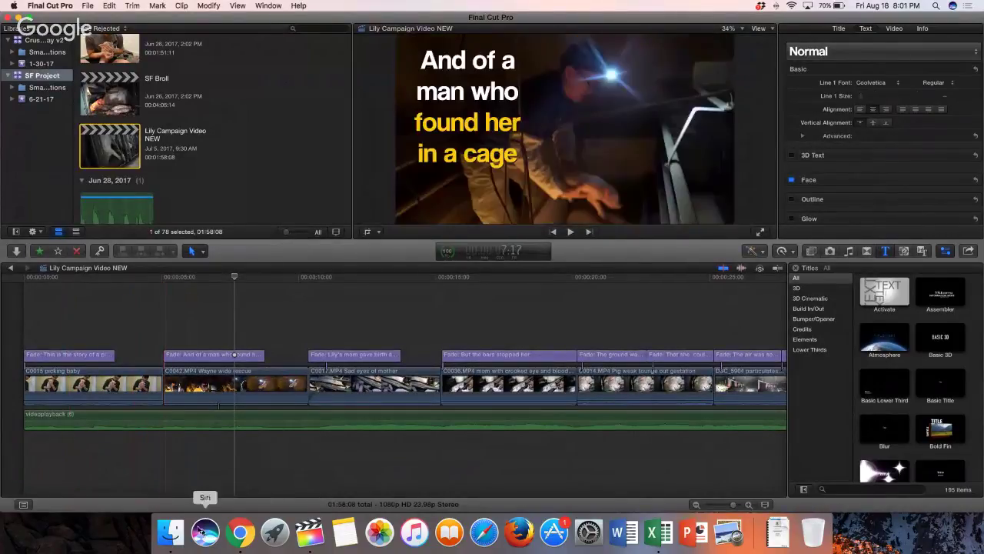
click(240, 531)
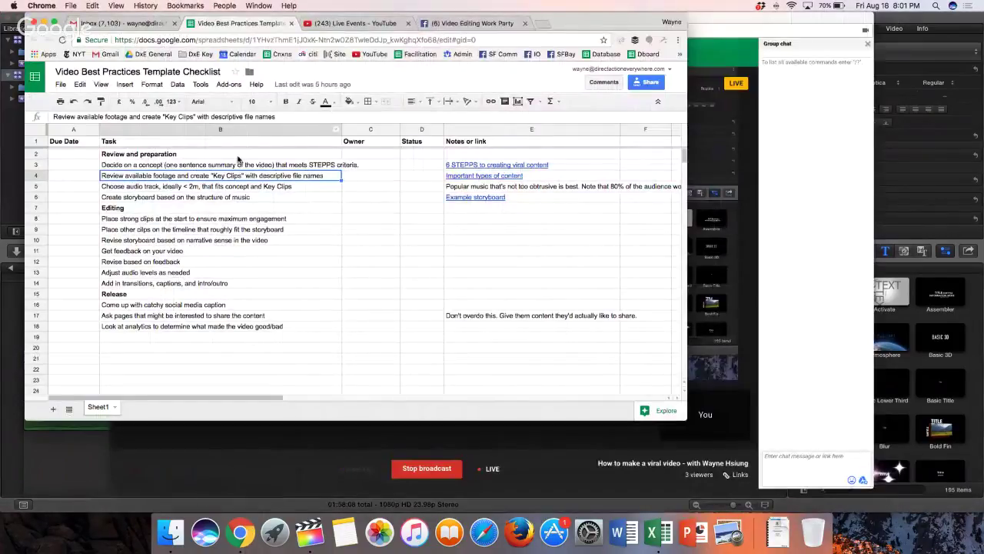
click(257, 175)
click(268, 189)
click(301, 240)
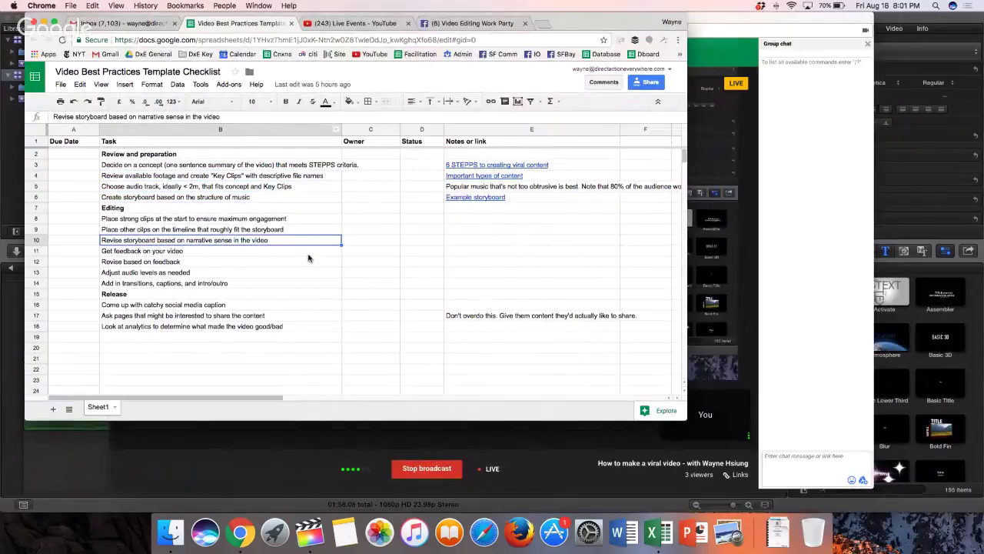
click(308, 254)
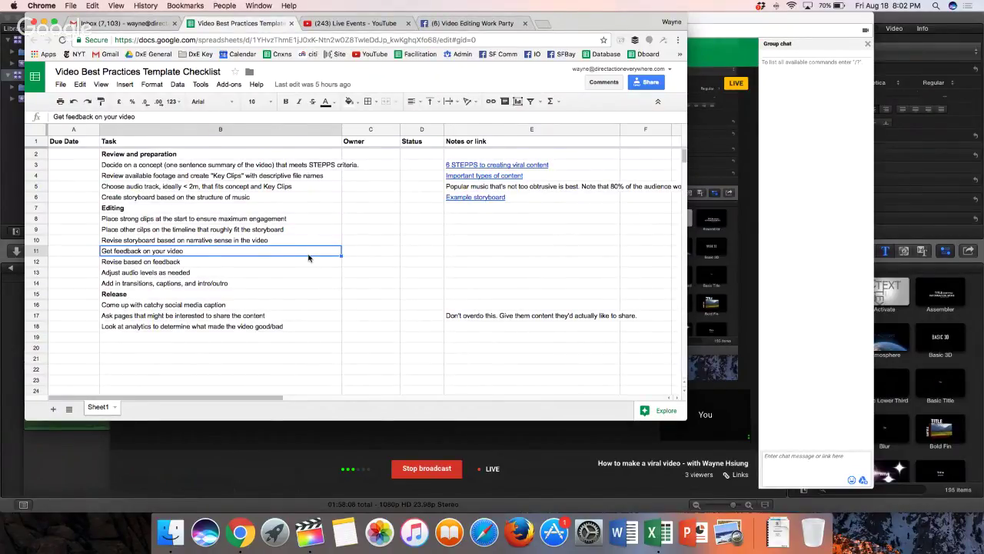
key(Up)
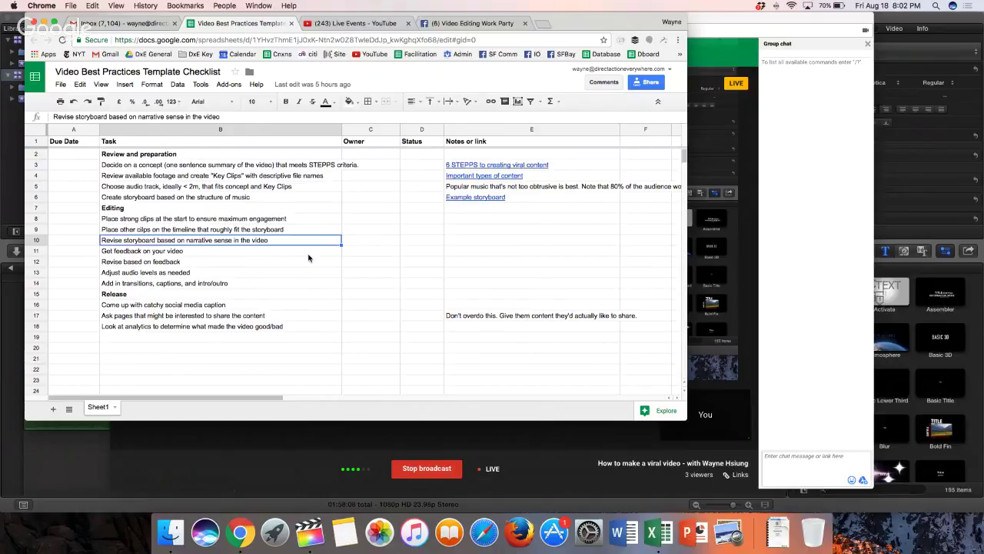
click(248, 166)
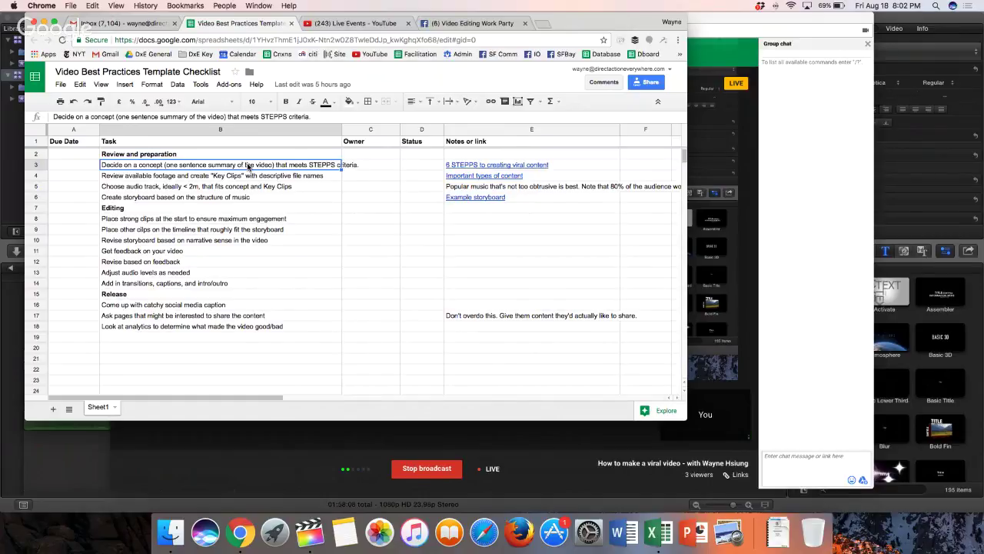
key(Down)
key(Down)
key(Down)
key(Down)
key(Down)
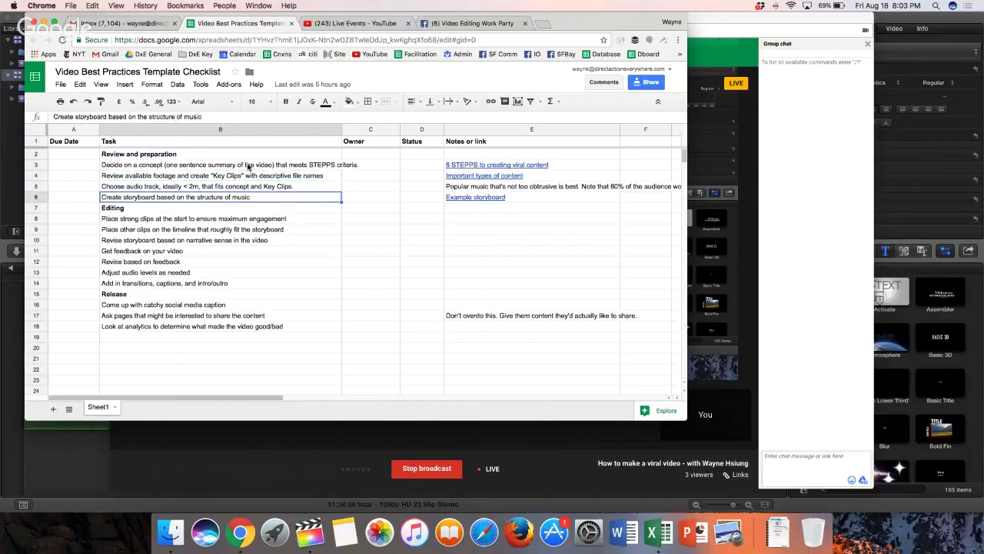
key(Up)
key(Up)
key(Up)
key(Up)
key(Up)
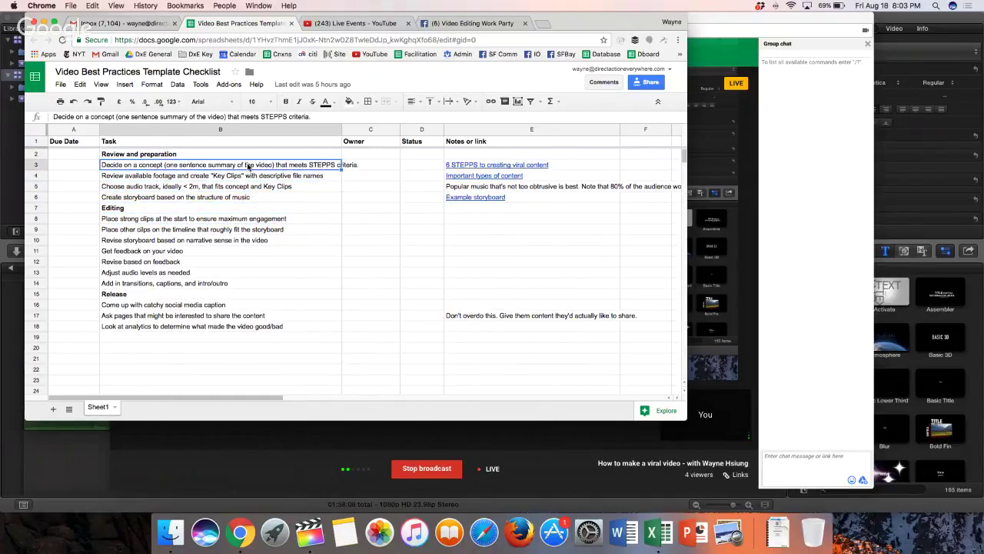
key(Down)
key(Down)
key(Down)
key(Down)
key(Down)
key(Down)
key(Down)
key(Down)
key(Down)
key(Down)
key(Down)
key(Down)
key(Down)
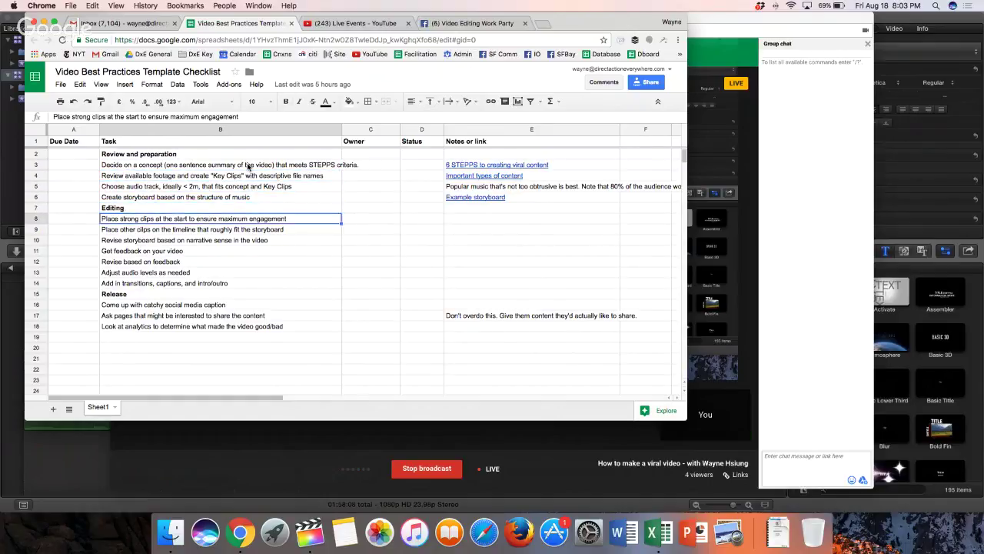
key(Up)
key(Up)
key(Up)
key(Up)
key(Up)
key(Up)
key(Up)
key(Up)
key(Up)
key(Up)
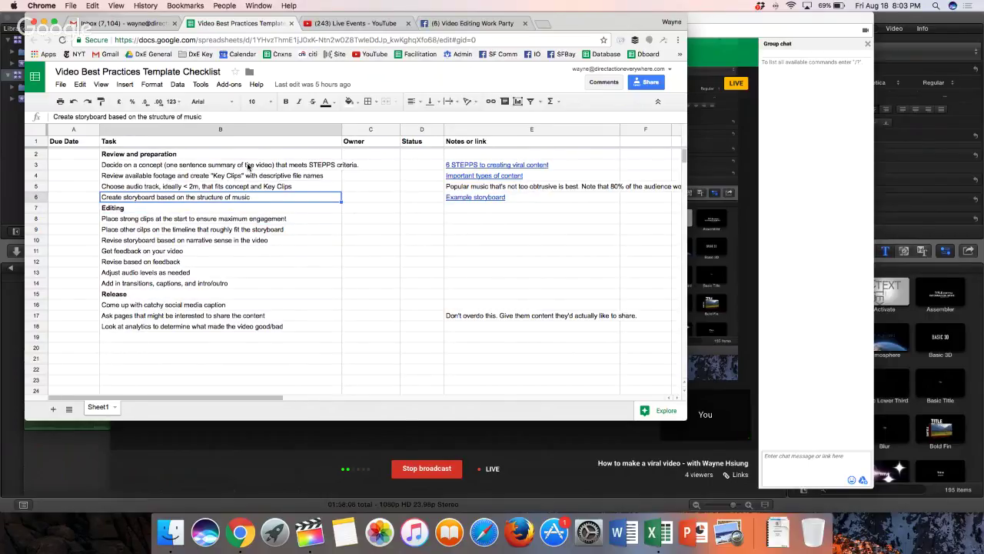
key(Up)
key(Up)
key(Up)
key(Up)
key(Down)
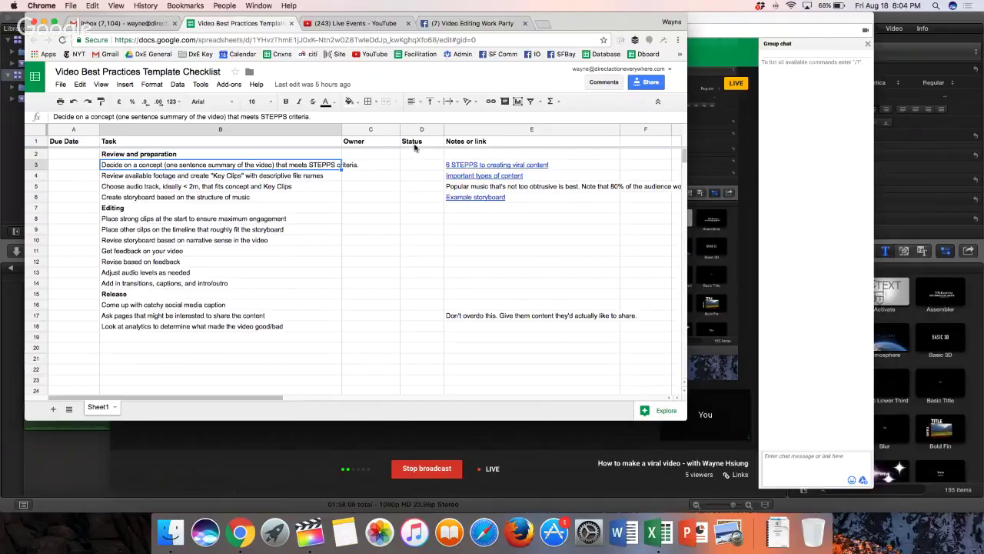
Open the 6 STEPPS to creating viral content link in cell E3 as a ClickZ article and scroll it.
click(564, 166)
click(502, 152)
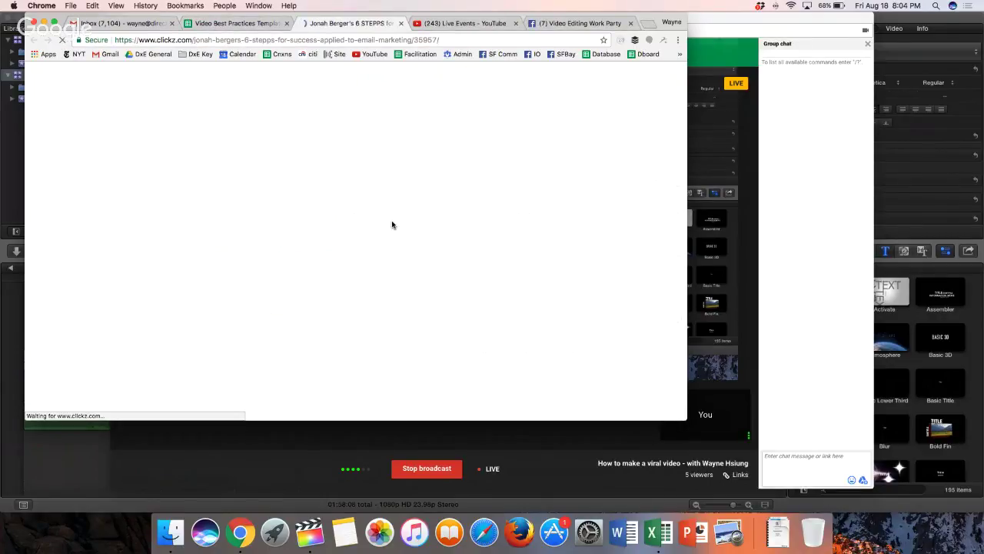
scroll(392, 225, down, 5)
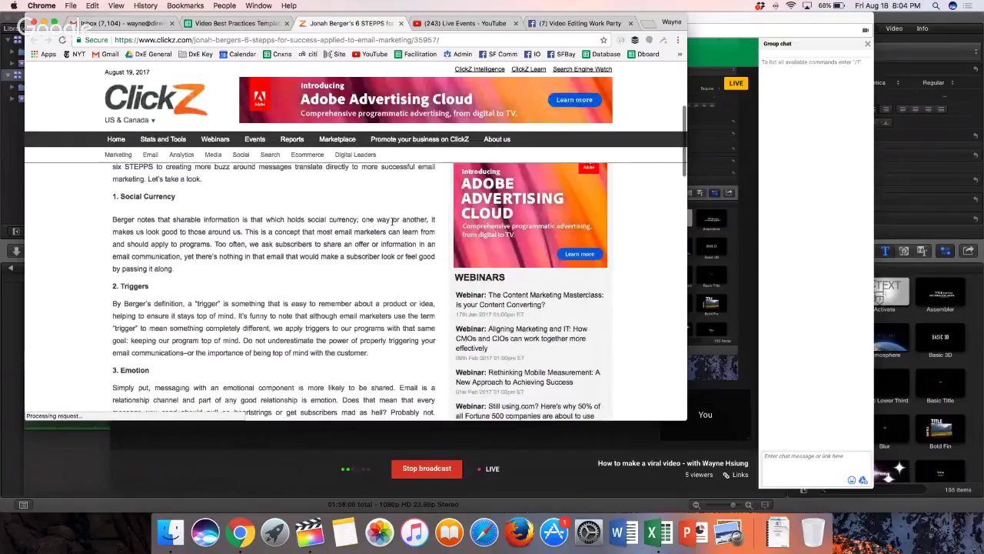
click(245, 24)
click(349, 23)
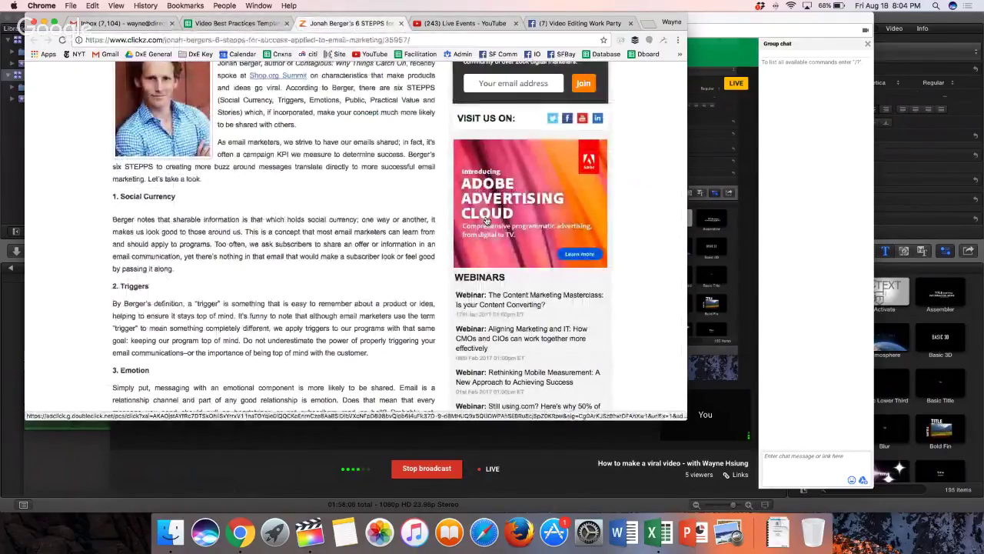
scroll(439, 221, up, 3)
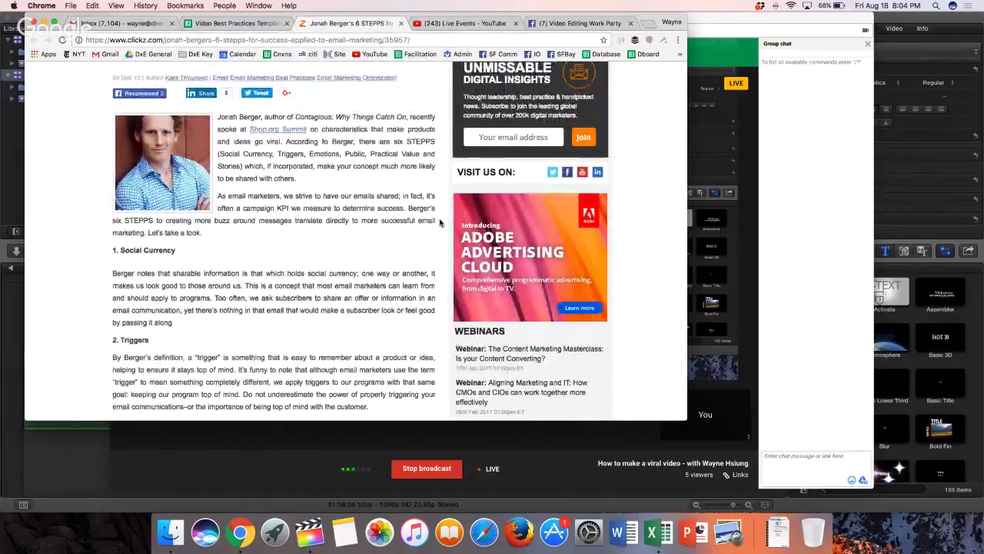
scroll(440, 223, down, 2)
scroll(439, 223, down, 3)
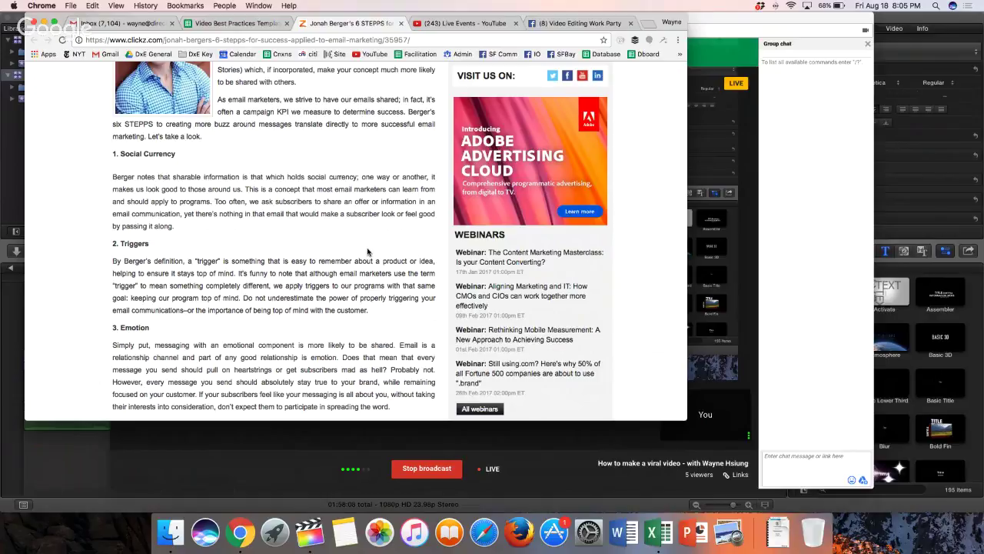
drag(370, 273, 387, 288)
click(386, 286)
scroll(361, 272, down, 1)
scroll(361, 272, down, 3)
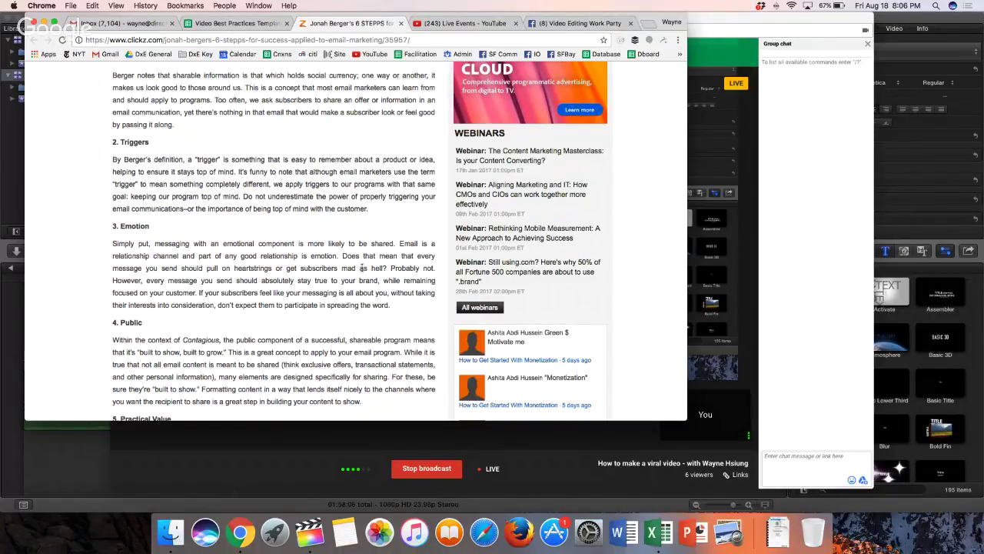
Highlight the stay-true-to-your-brand sentence in the article's Emotion section and scroll on.
drag(293, 243, 335, 271)
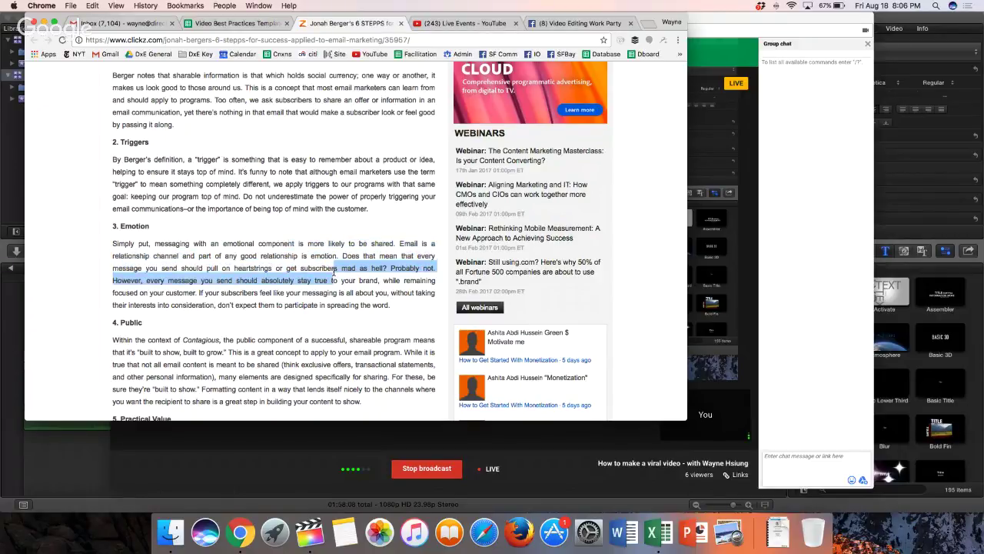
scroll(334, 273, down, 1)
scroll(334, 273, up, 2)
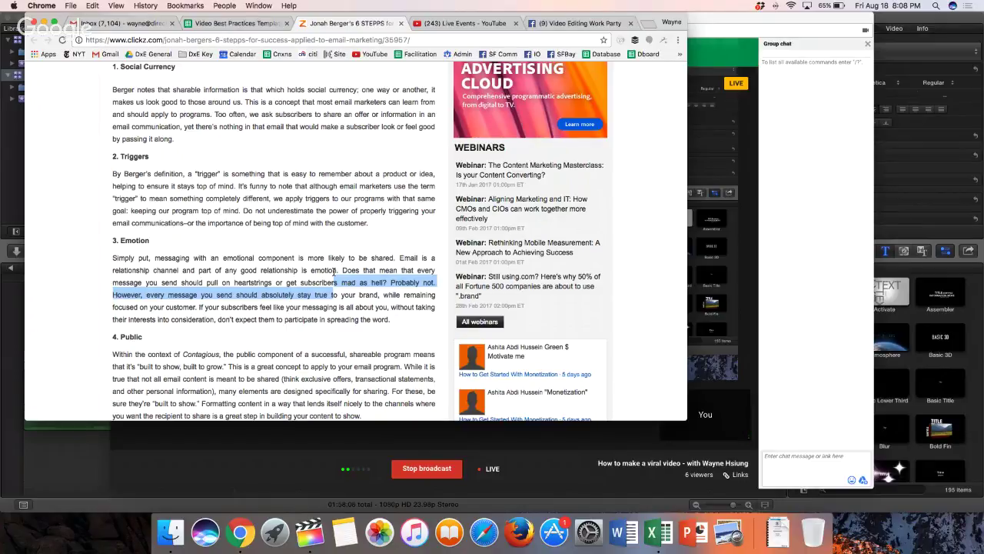
scroll(292, 250, down, 2)
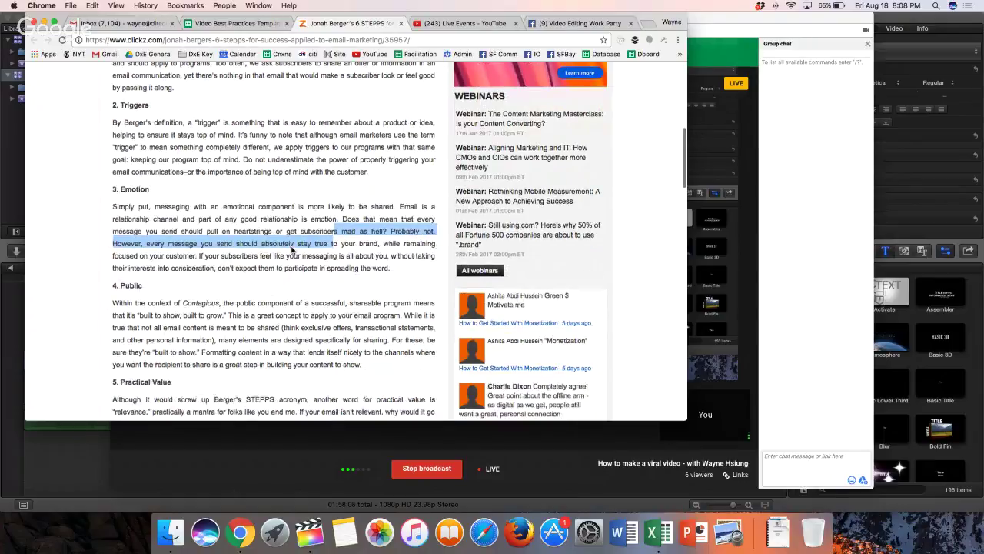
drag(221, 255, 287, 260)
scroll(287, 260, down, 2)
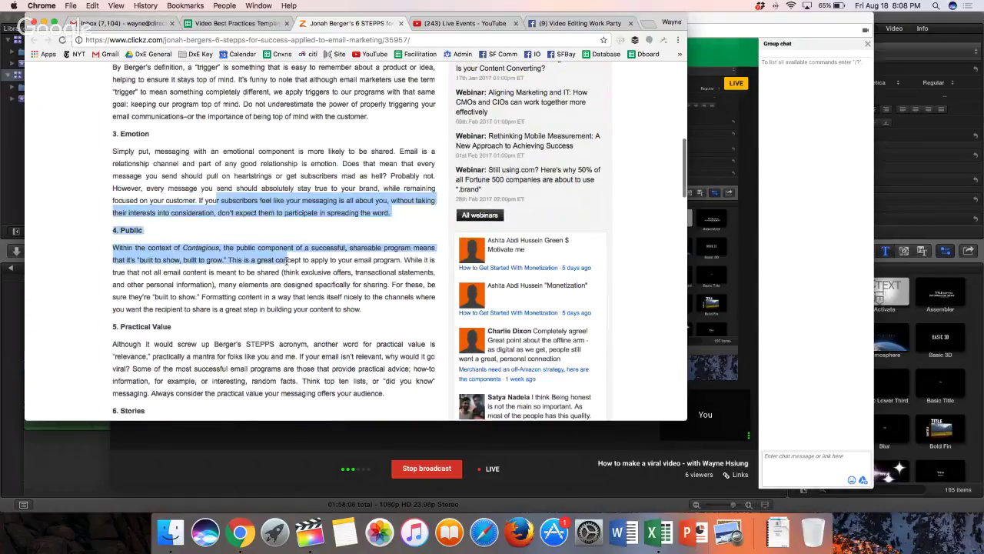
click(241, 209)
scroll(242, 209, down, 1)
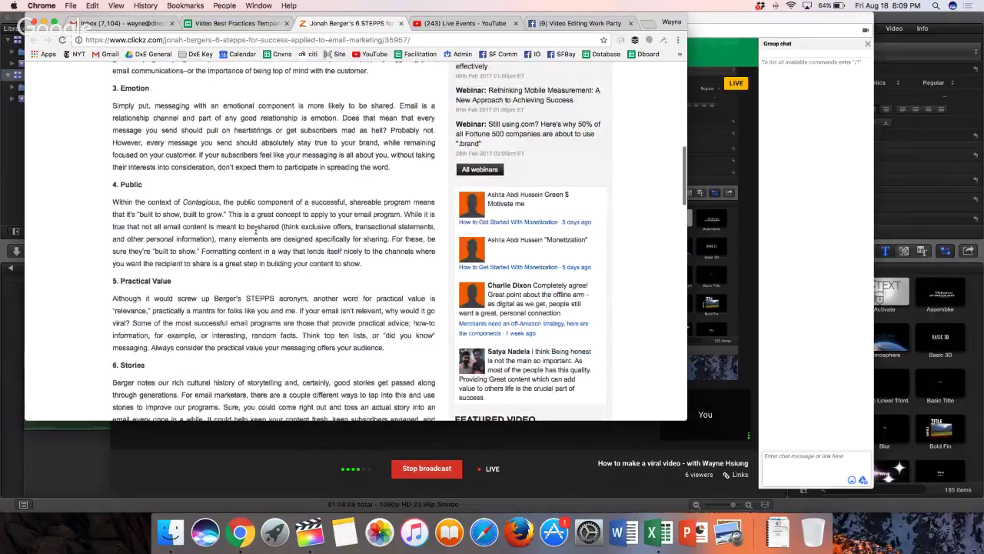
scroll(256, 229, down, 2)
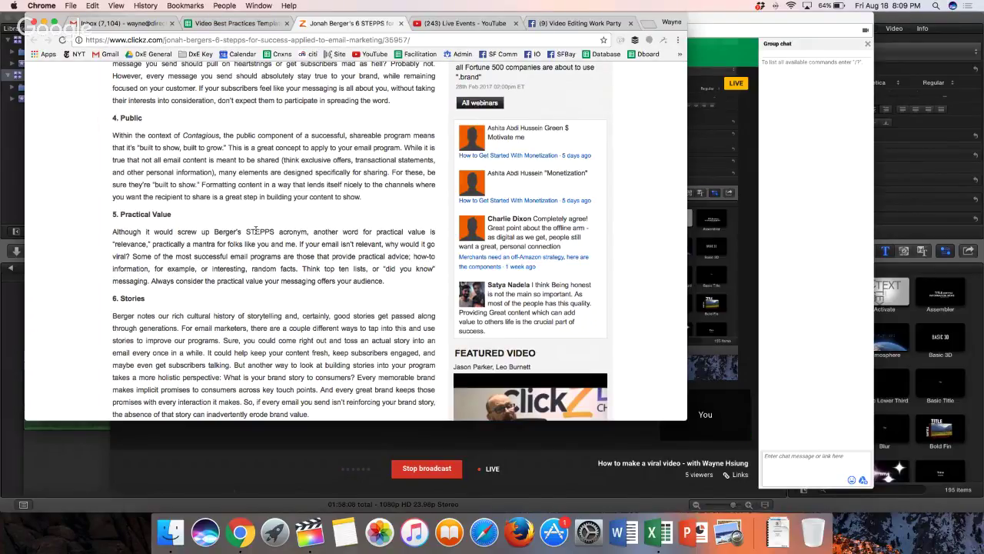
scroll(246, 252, down, 1)
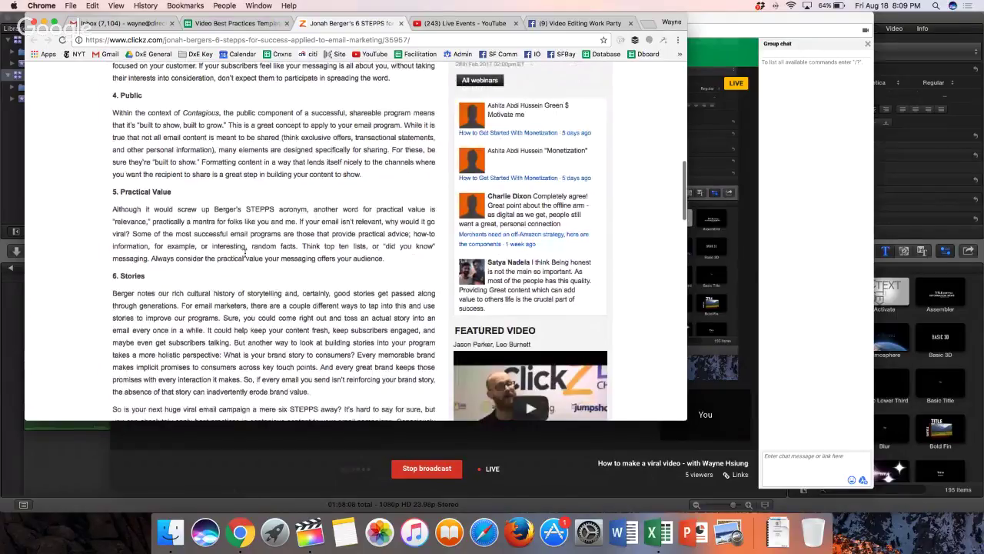
scroll(245, 253, down, 1)
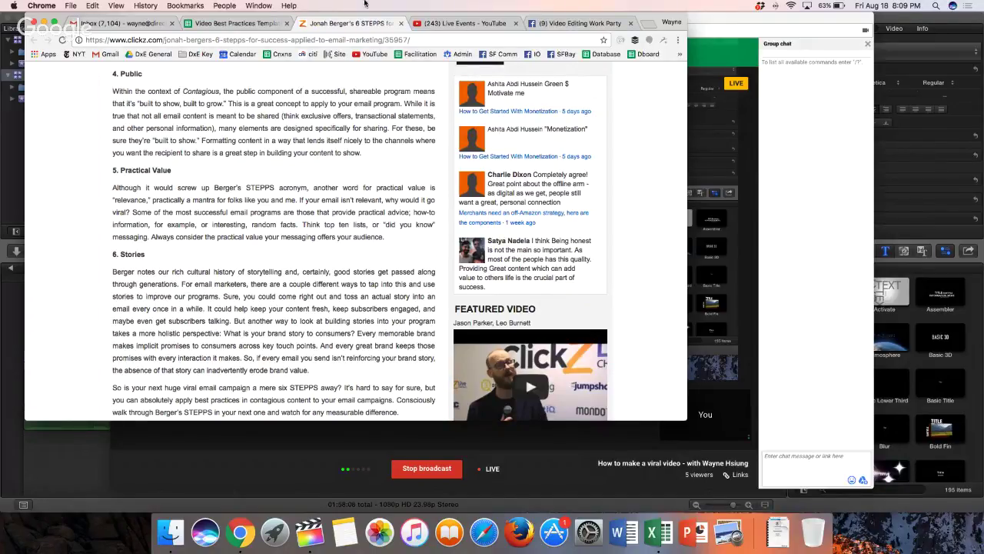
Read the concept task in B3, the Key Clips task in B4 and the music note in E5.
click(260, 24)
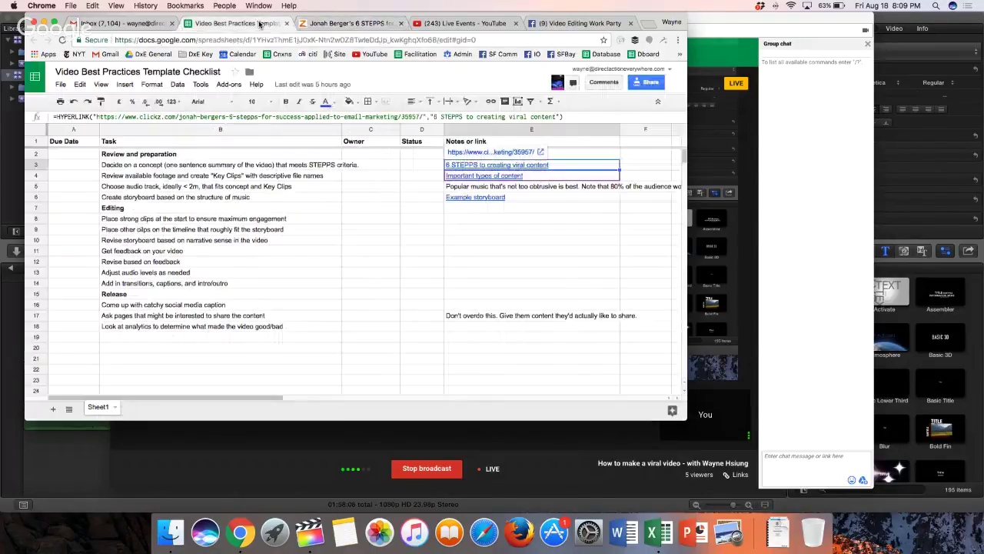
click(260, 168)
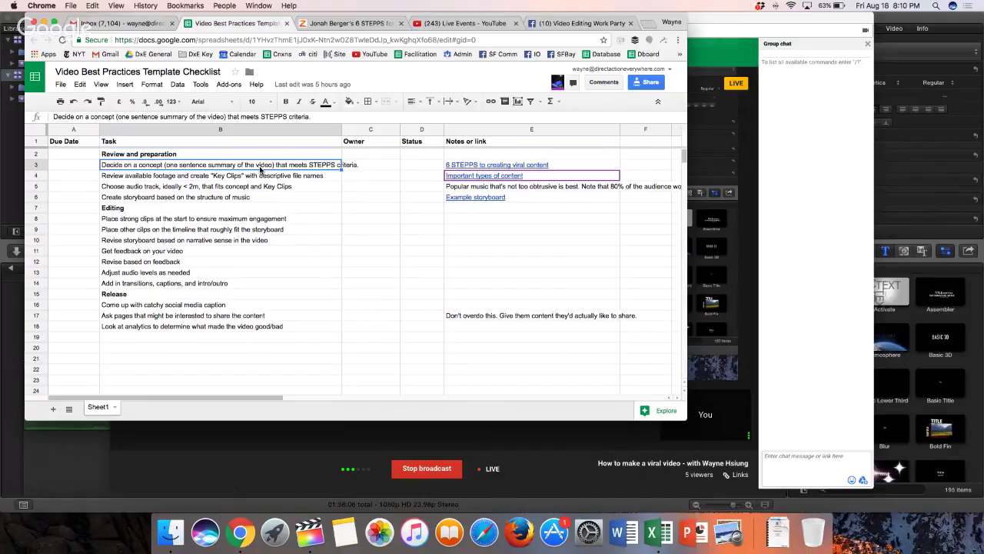
click(264, 176)
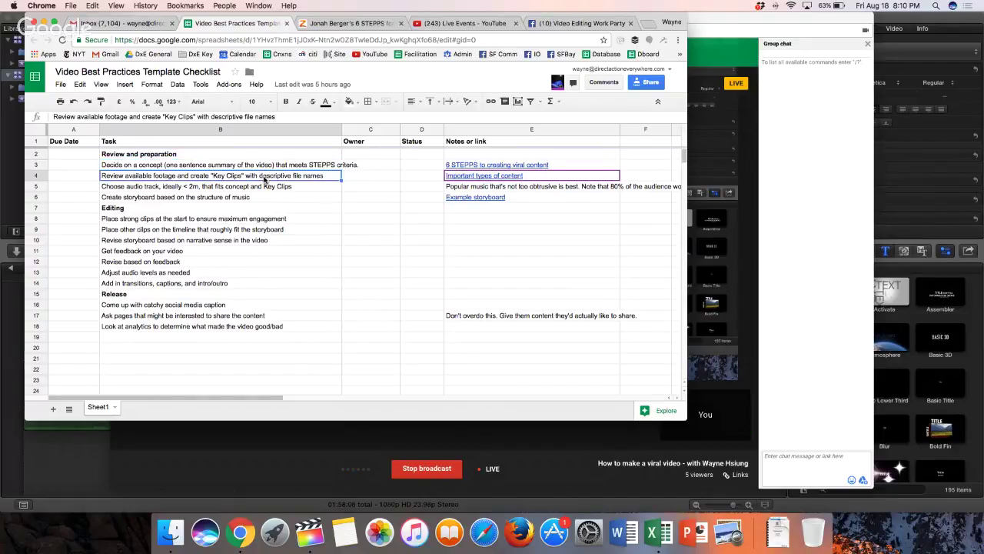
click(296, 168)
click(297, 176)
click(490, 186)
Open the Strong Clips for Animal Rights Videos doc from E4 and highlight its clip categories.
click(486, 176)
click(484, 165)
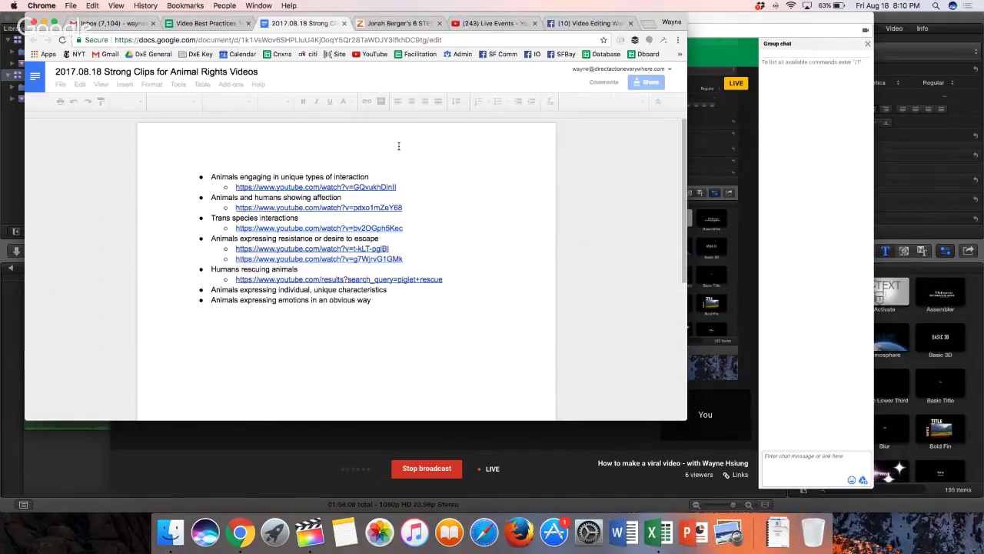
drag(398, 146, 245, 176)
click(396, 298)
click(244, 175)
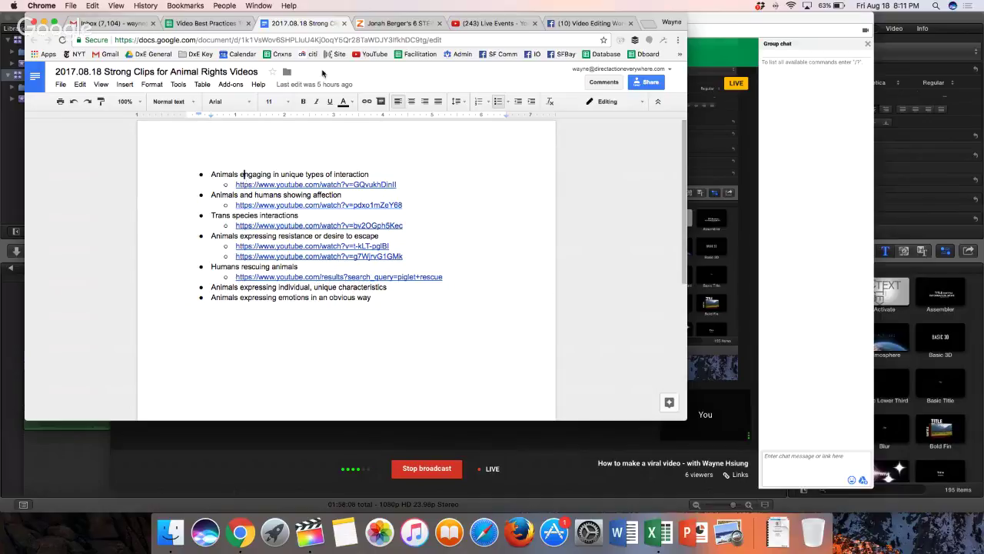
drag(318, 173, 411, 297)
click(411, 298)
Replace 'interaction' with 'behavior' in the first bullet, check its YouTube link and scroll the list.
double_click(343, 172)
text(beah)
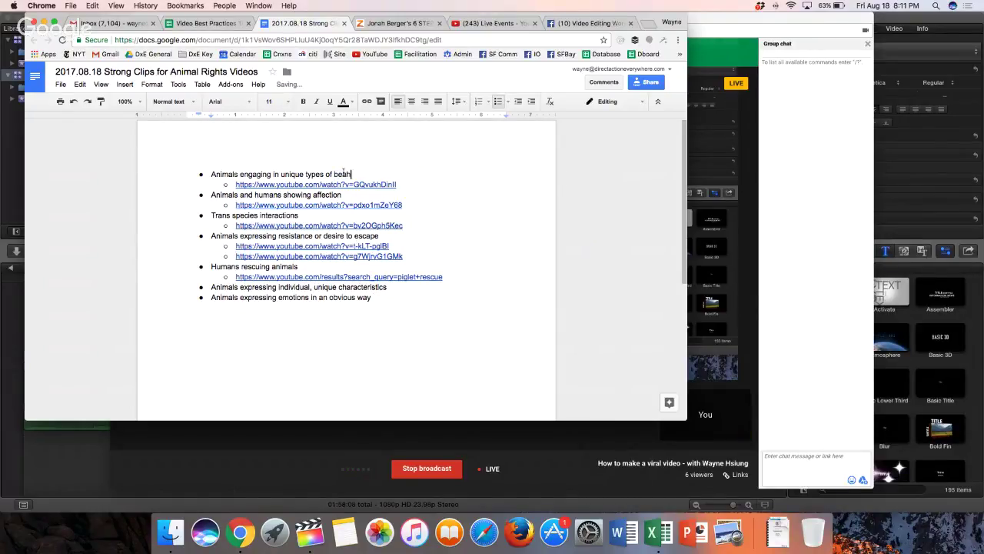
key(BackSpace)
key(BackSpace)
text(hi)
text(avior)
click(379, 185)
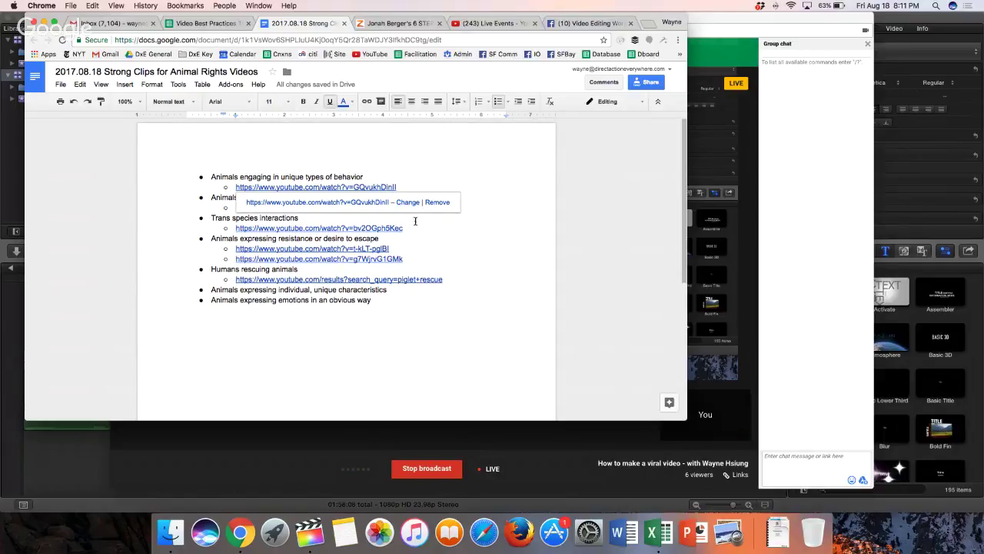
click(435, 241)
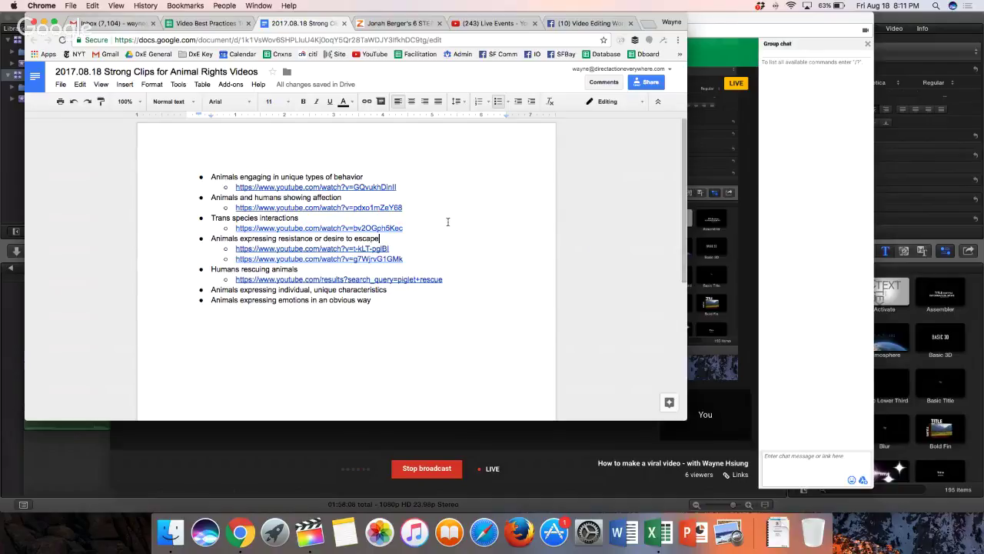
scroll(448, 219, down, 1)
scroll(447, 219, down, 3)
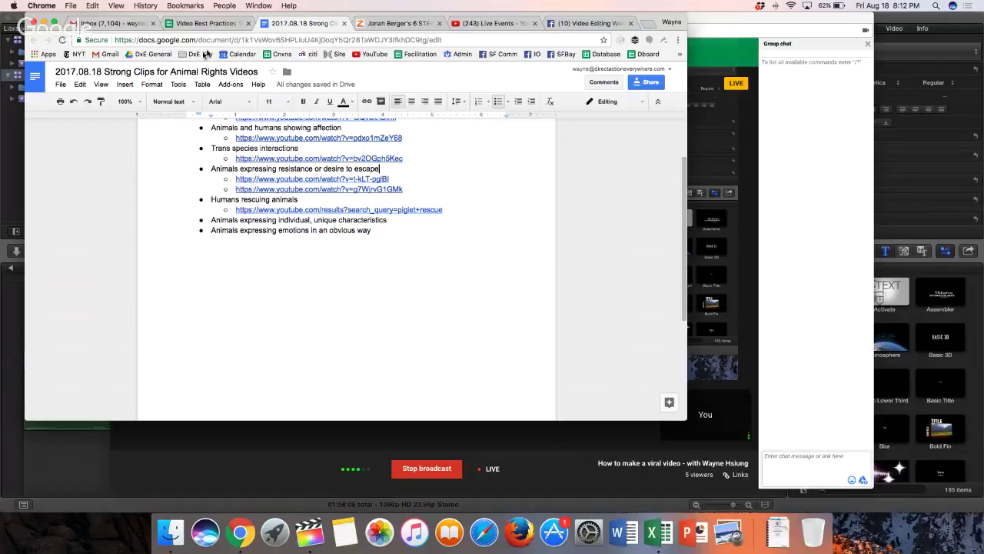
Return to the Video Best Practices checklist and undo an accidental shift of the task rows.
click(205, 23)
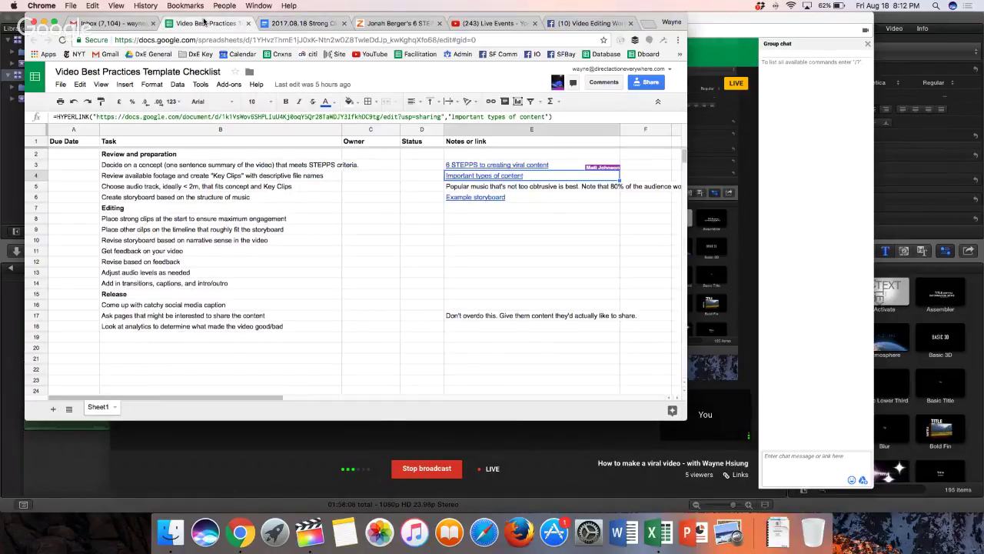
click(339, 218)
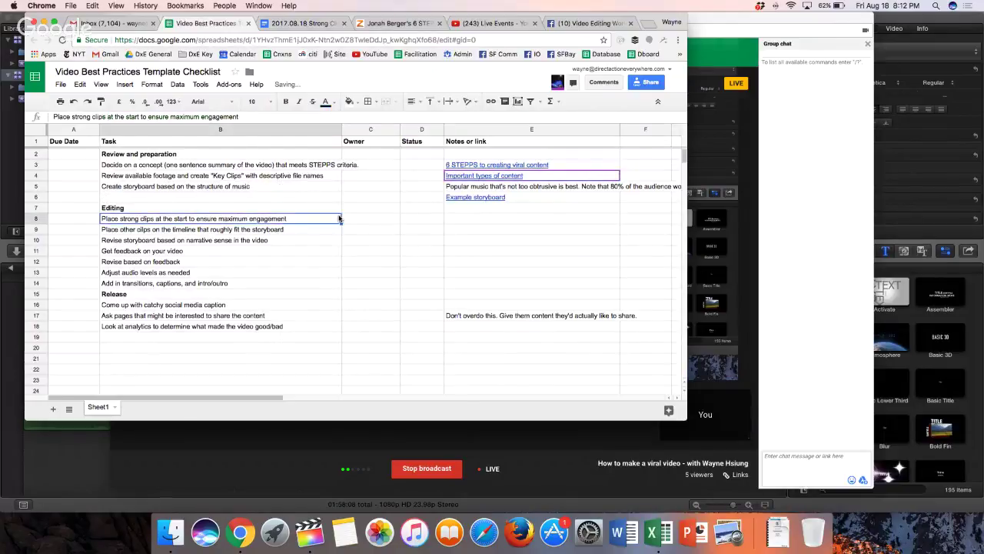
click(435, 220)
key(super+z)
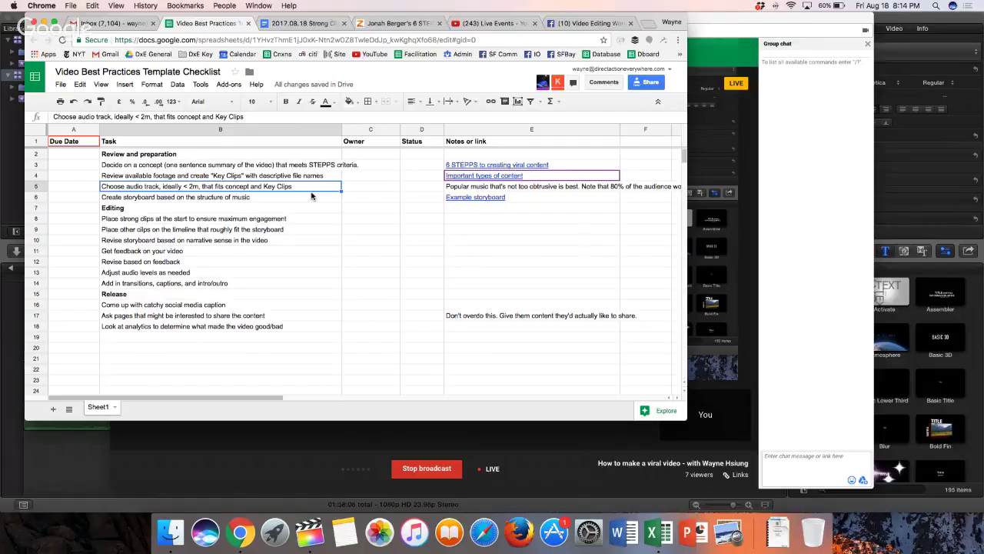
Select the 'Create storyboard based on the structure of music' task and scroll right to its notes column.
click(301, 198)
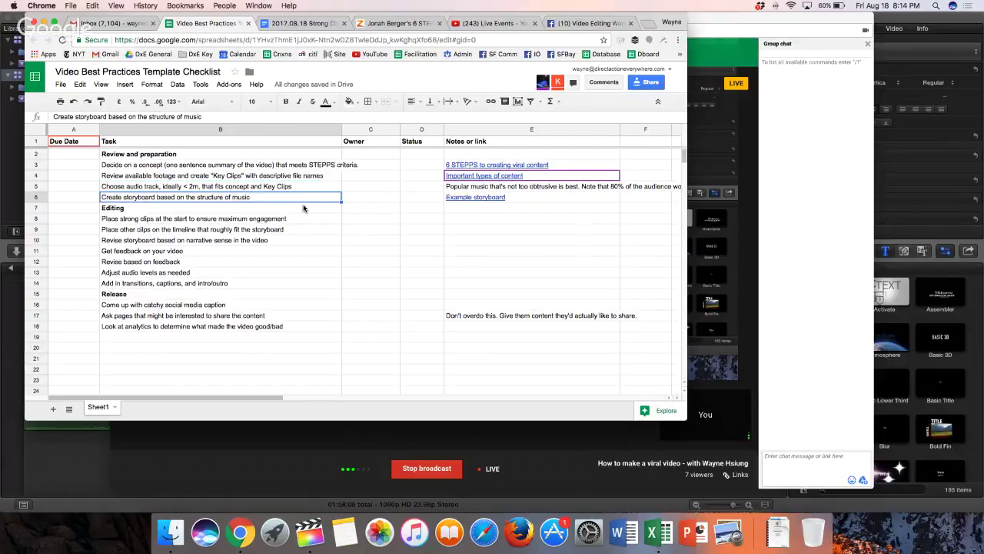
scroll(304, 207, right, 5)
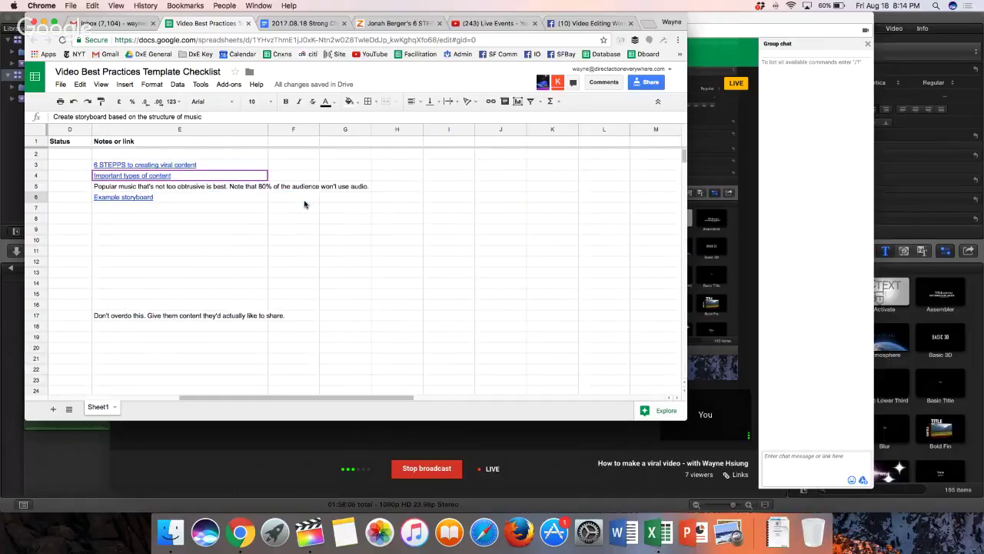
scroll(303, 204, right, 5)
Bring Final Cut Pro forward and return the playhead to the start of the timeline.
click(968, 204)
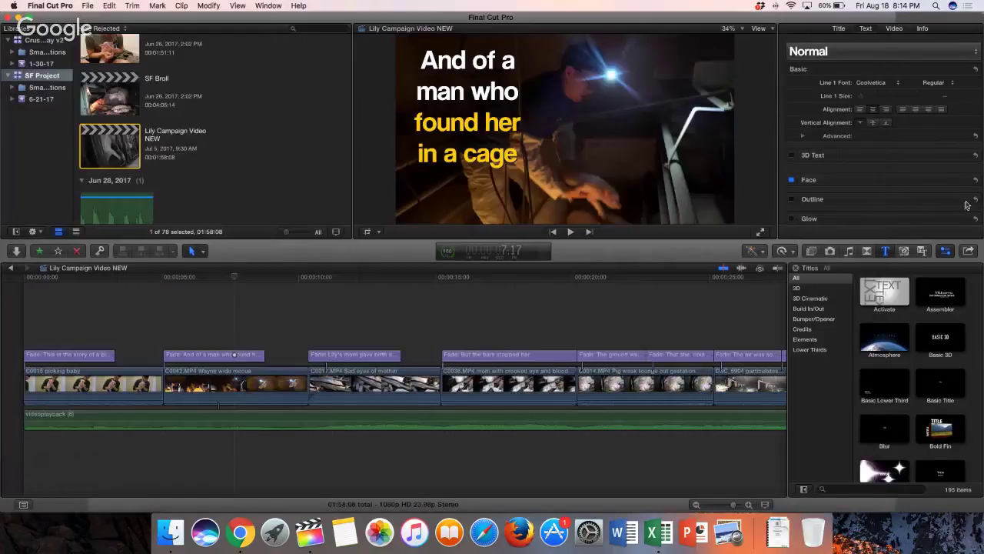
click(386, 419)
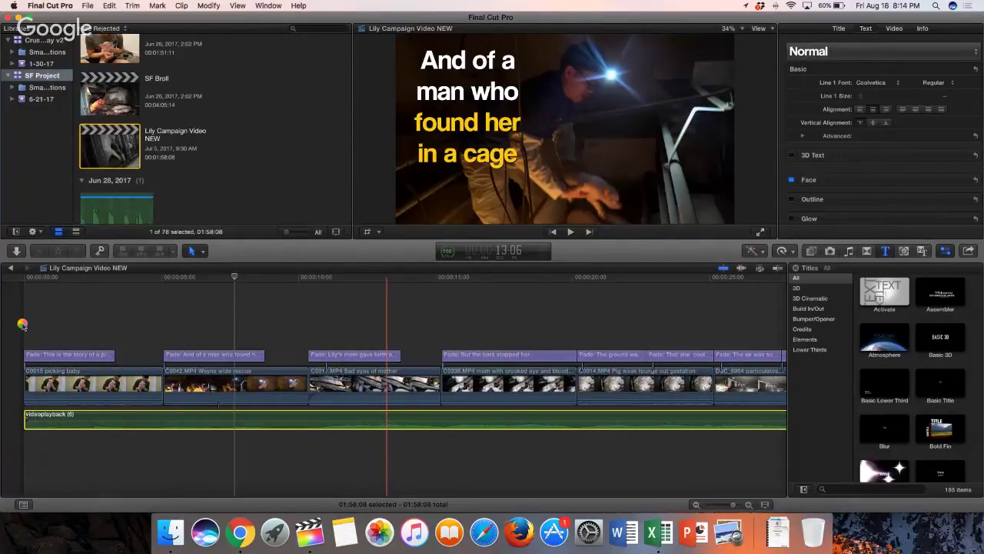
click(23, 326)
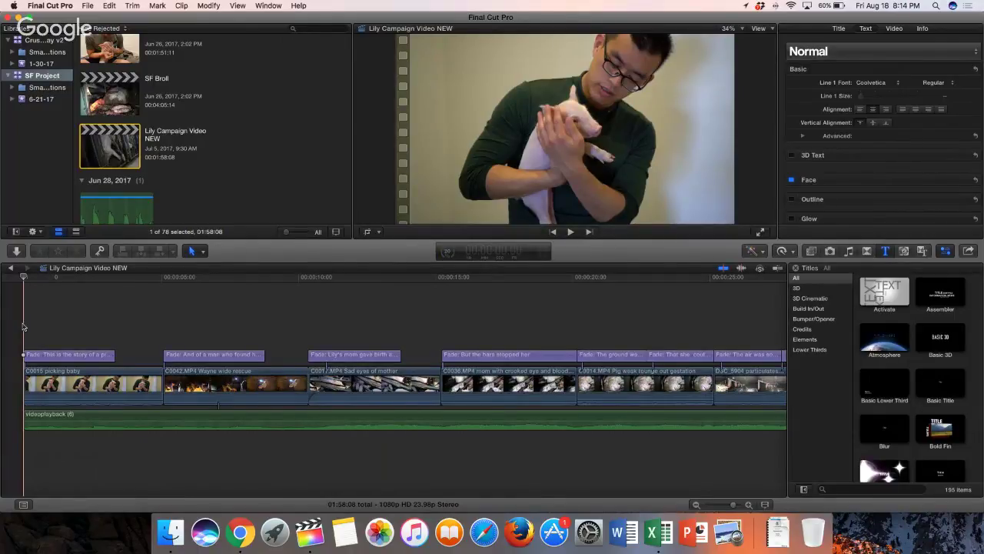
Play the opening with volume raised, stop at 12:01 after the crate-free farm title, and return to the checklist.
key(space)
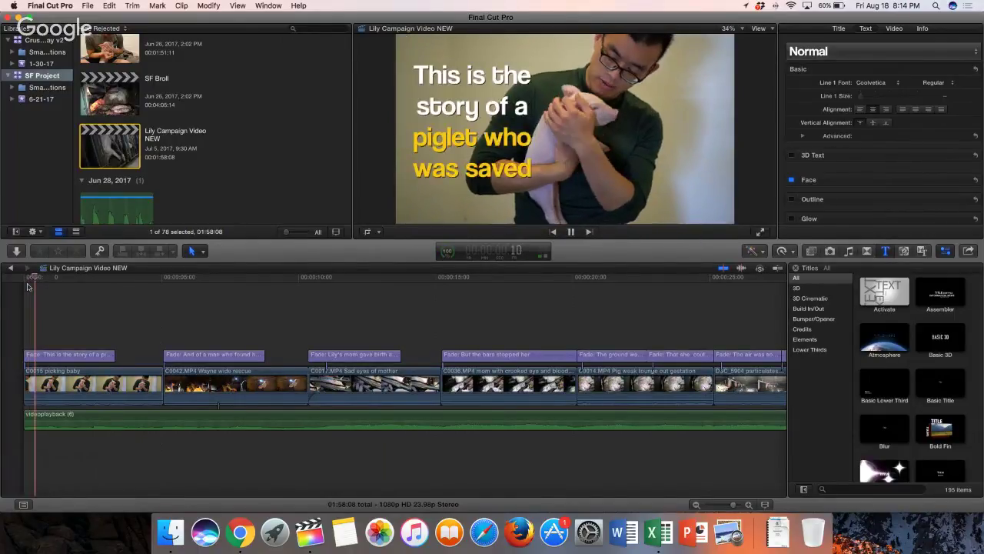
key(XF86AudioRaiseVolume)
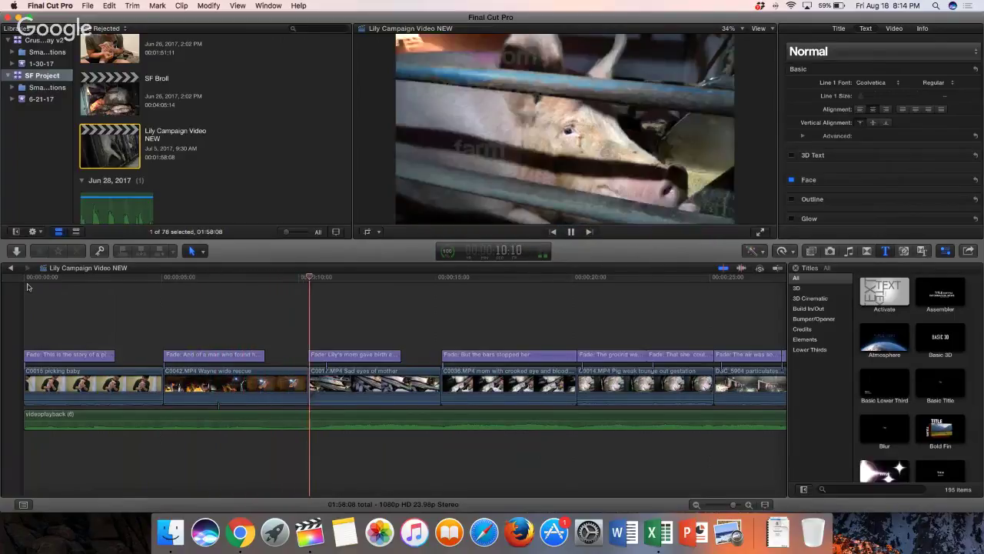
key(space)
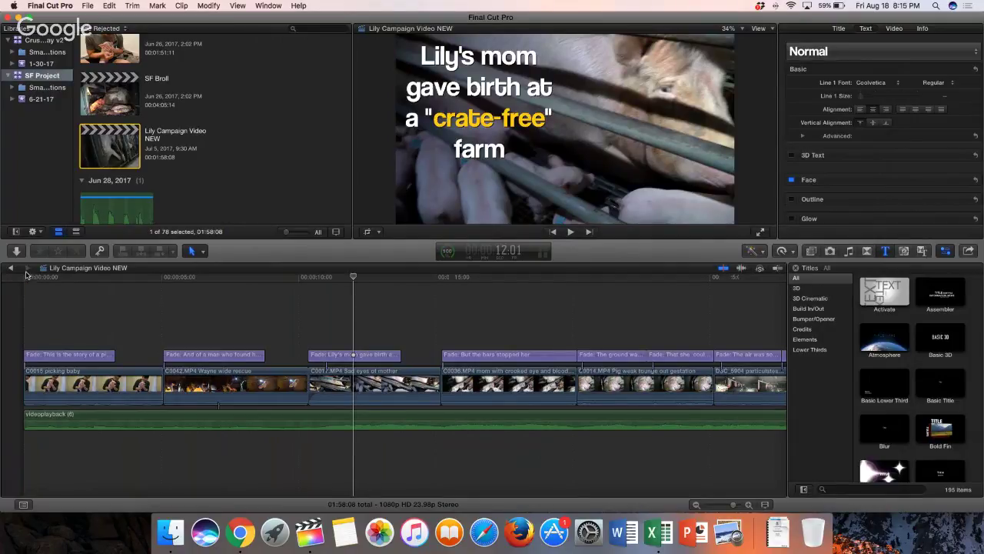
click(240, 530)
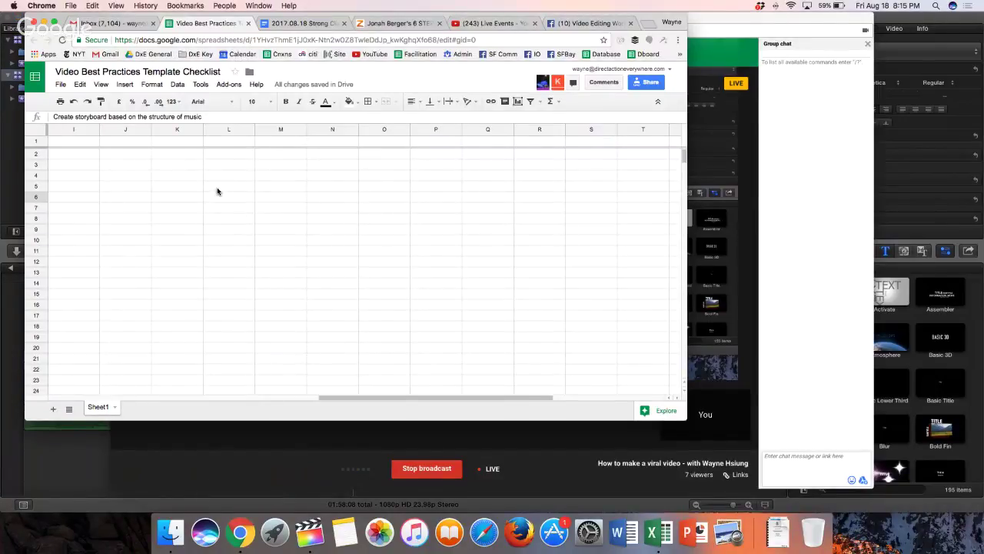
Open E6's Example storyboard link to the ClickZ six STEPPS article, then go to the DxE General folder.
click(437, 202)
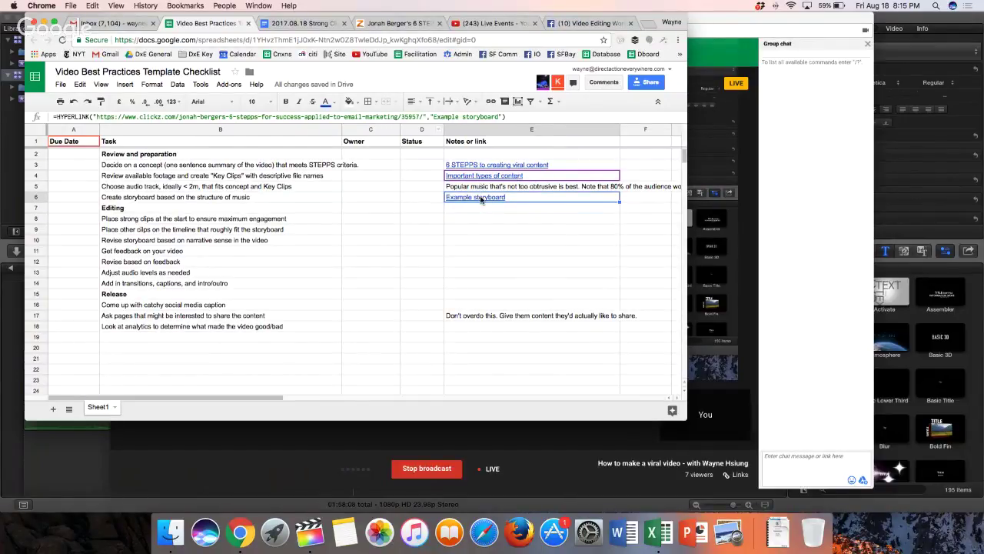
click(483, 187)
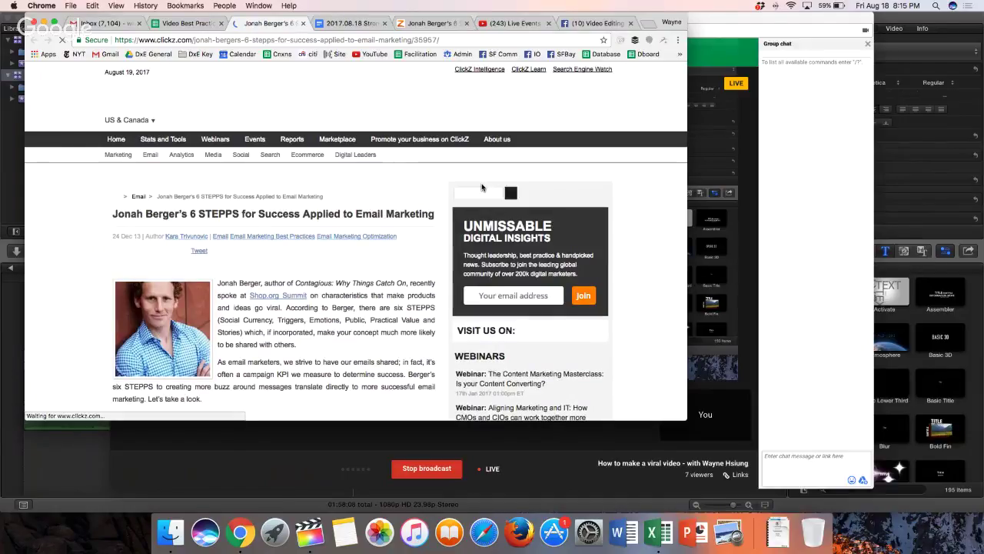
key(super+w)
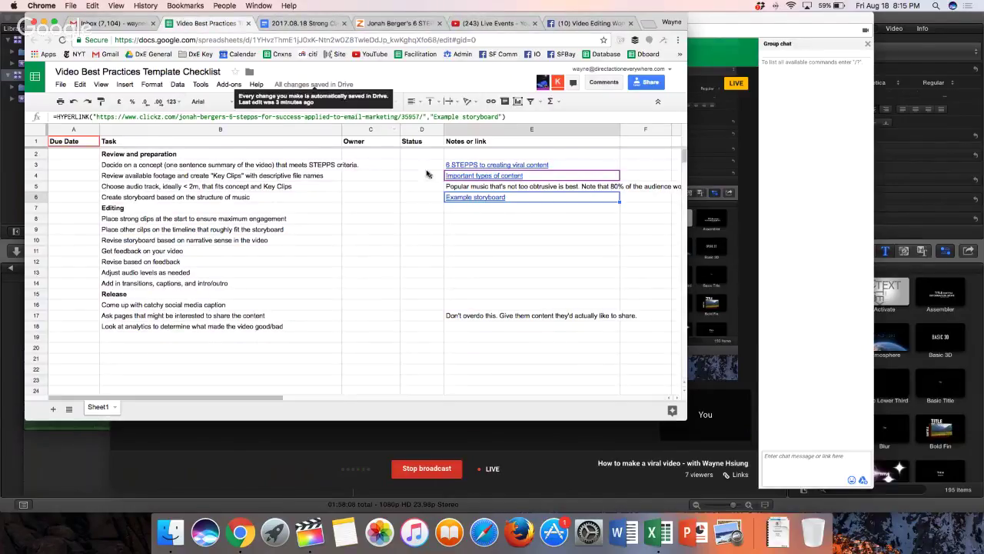
click(396, 24)
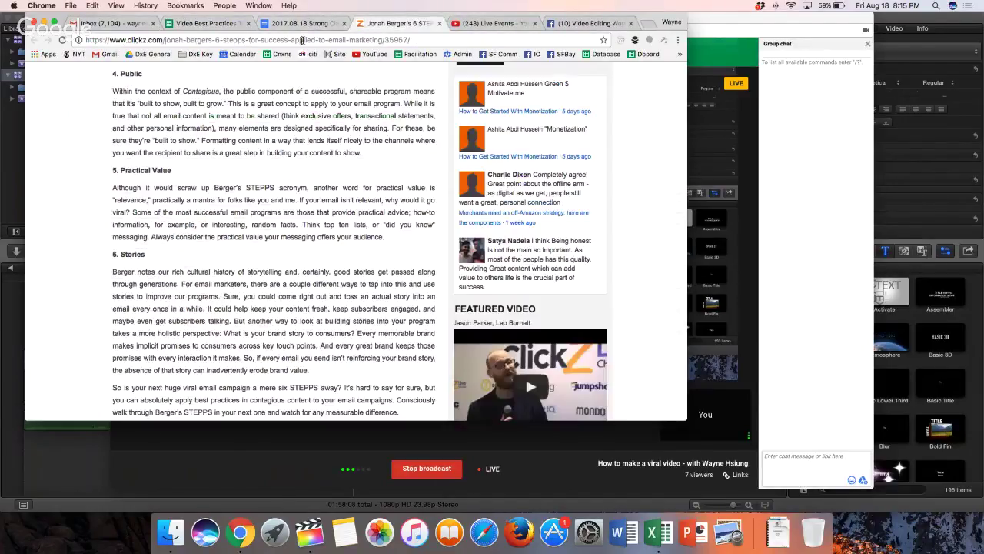
click(153, 54)
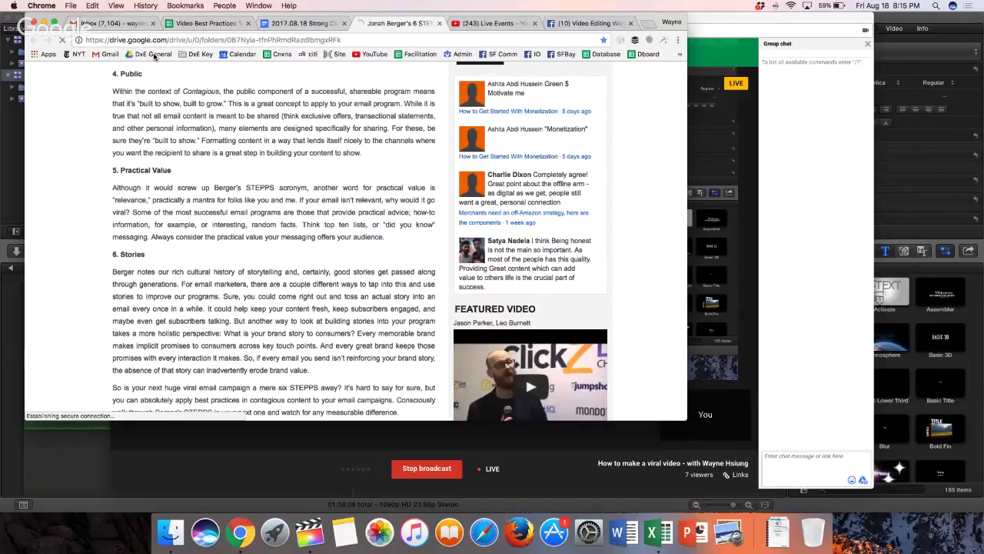
Search Drive for 'daylight', open the 2017.08.03 Daylight Open Rescue Storyboard, and select its shareable link.
click(234, 78)
text(daylight)
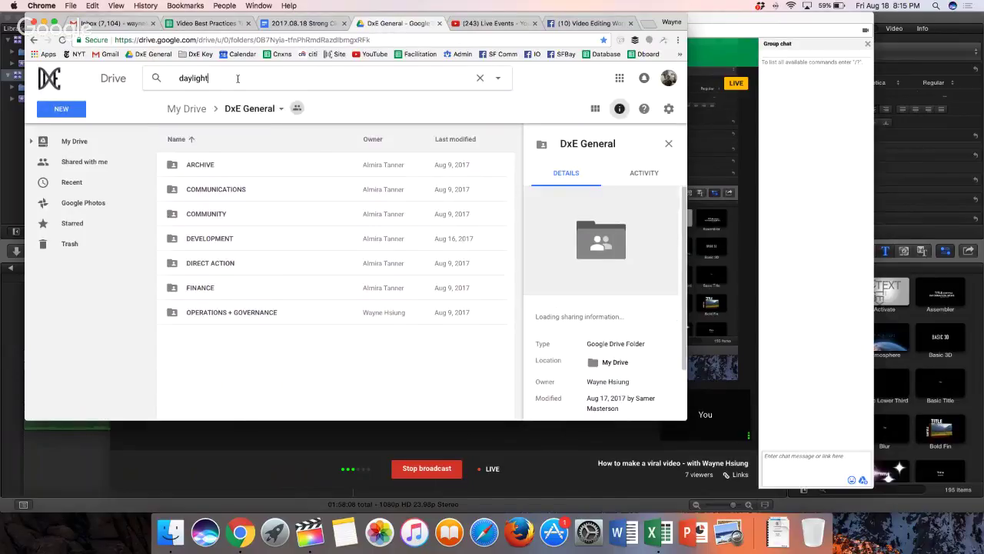
click(274, 101)
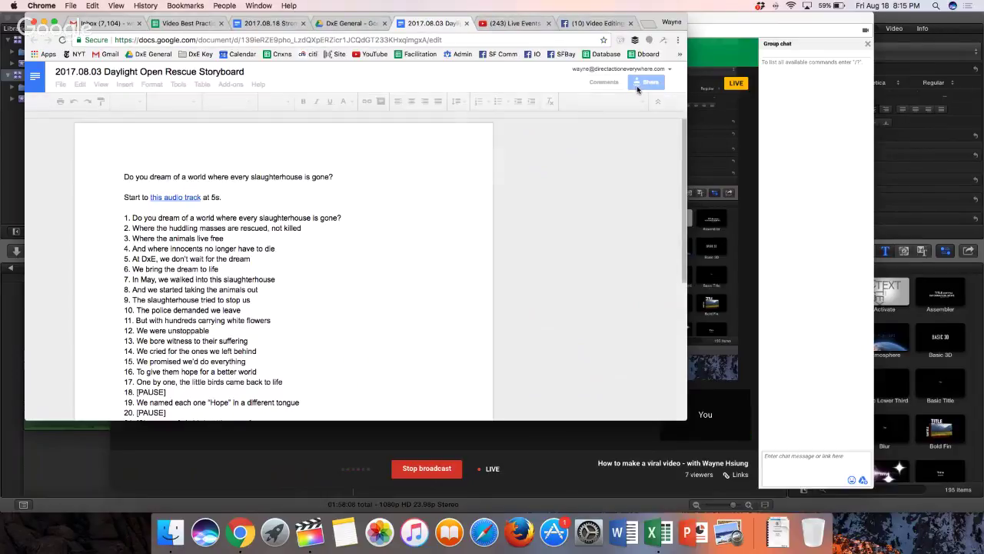
click(639, 83)
click(398, 213)
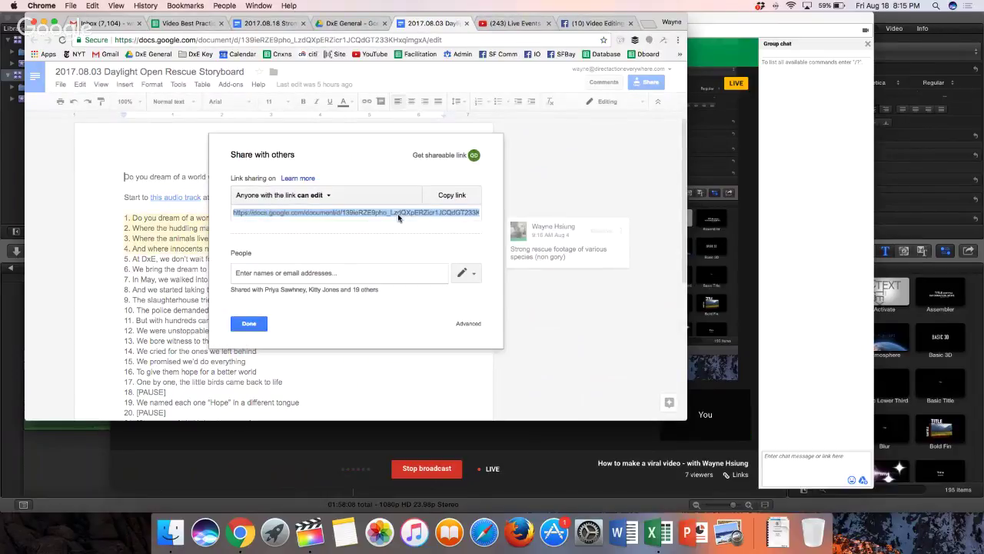
Recheck and copy E6's Example storyboard link in the link editor, then switch to the Strong Clips doc.
click(182, 30)
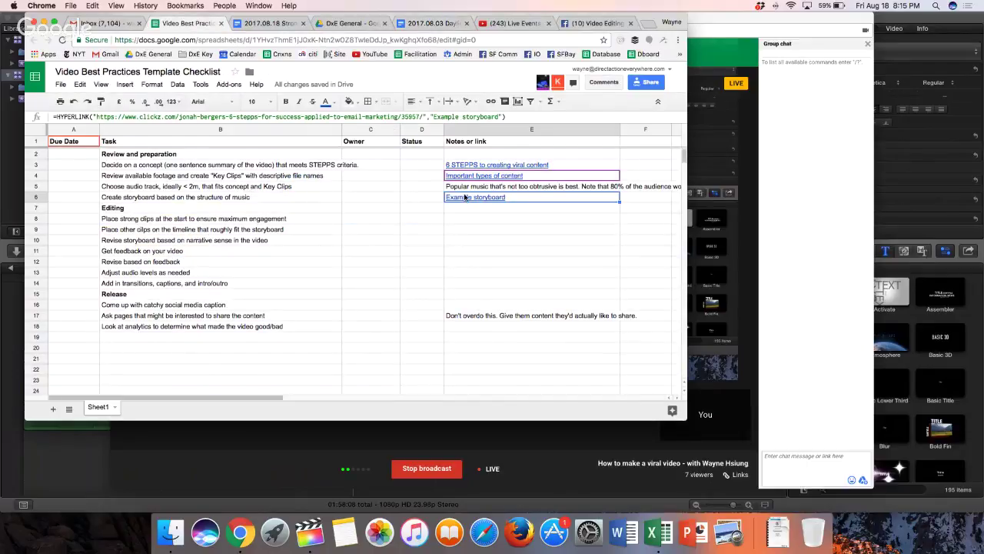
click(536, 189)
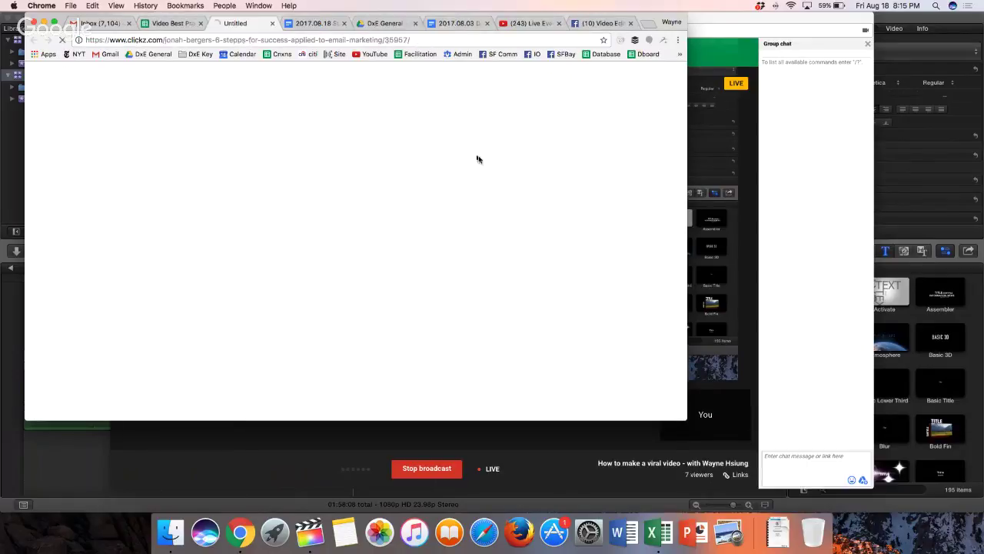
key(super+w)
key(super+c)
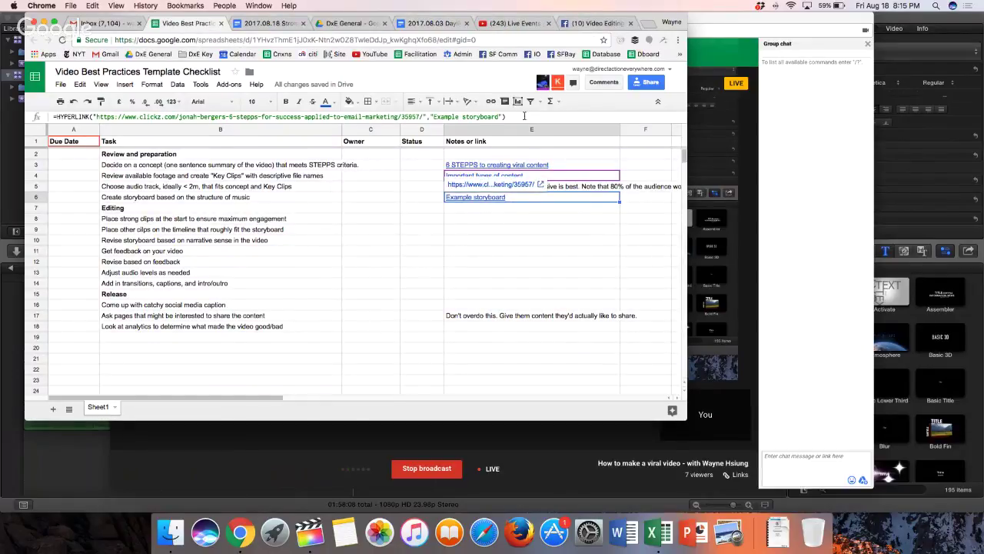
click(491, 101)
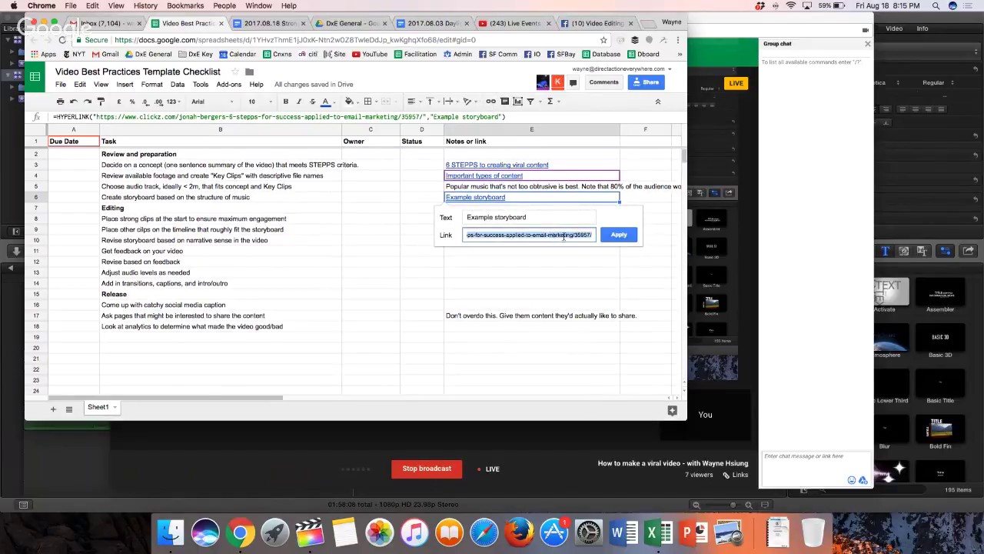
click(573, 244)
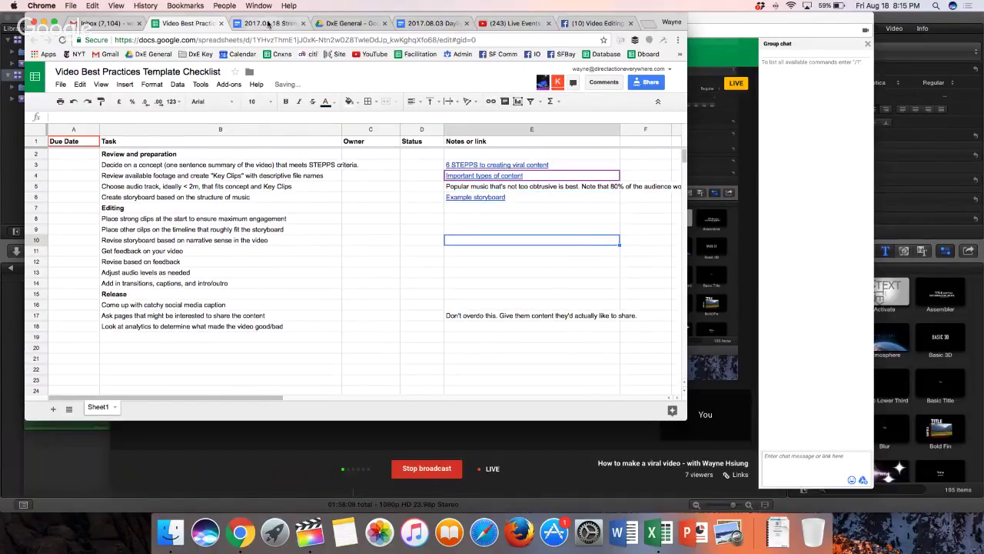
click(269, 23)
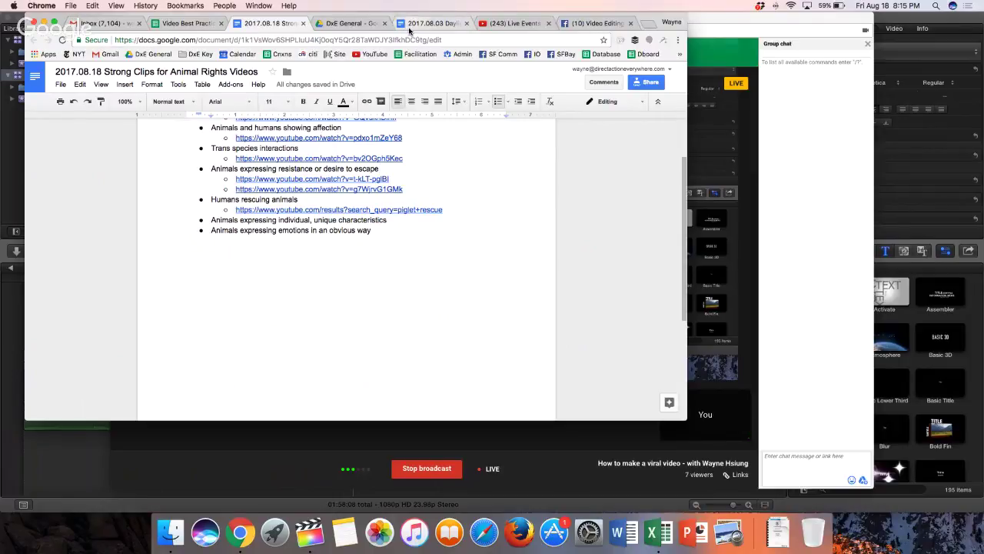
Close the storyboard's sharing settings and scroll through its narration script.
click(410, 23)
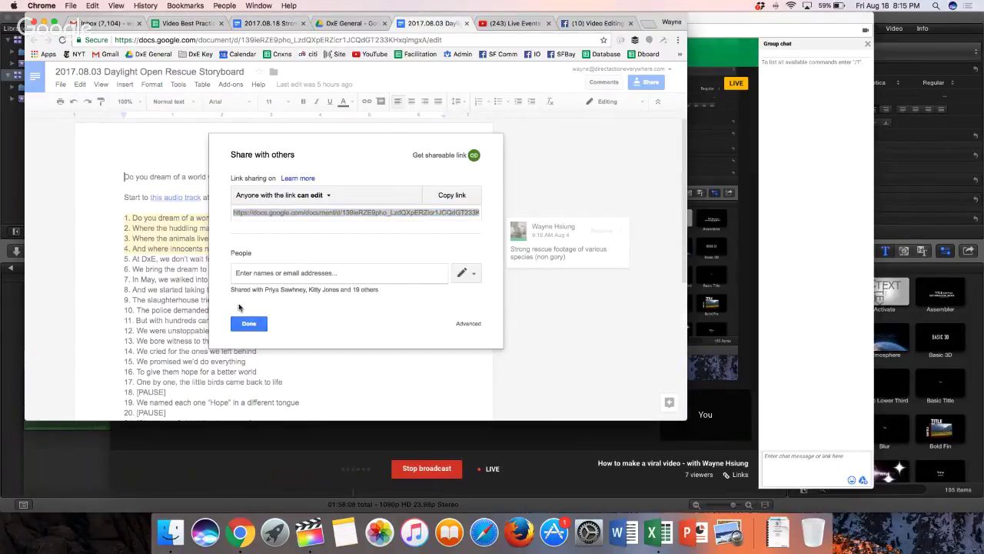
click(248, 322)
scroll(218, 251, down, 5)
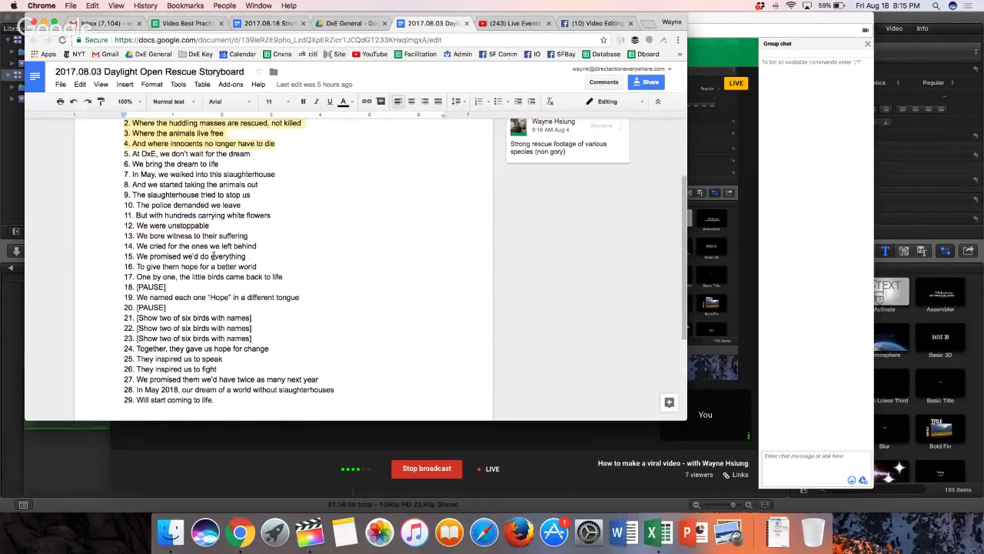
scroll(218, 252, up, 3)
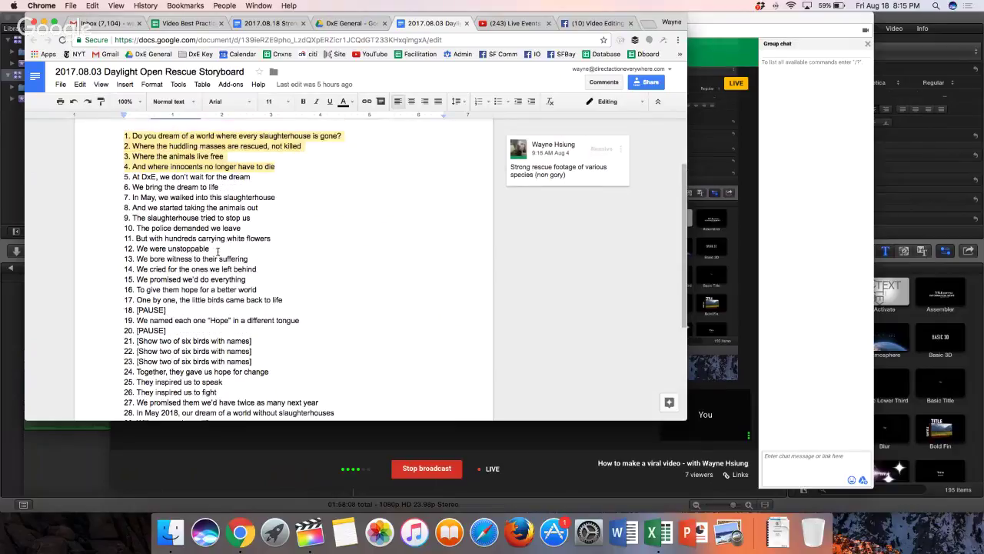
scroll(217, 251, down, 4)
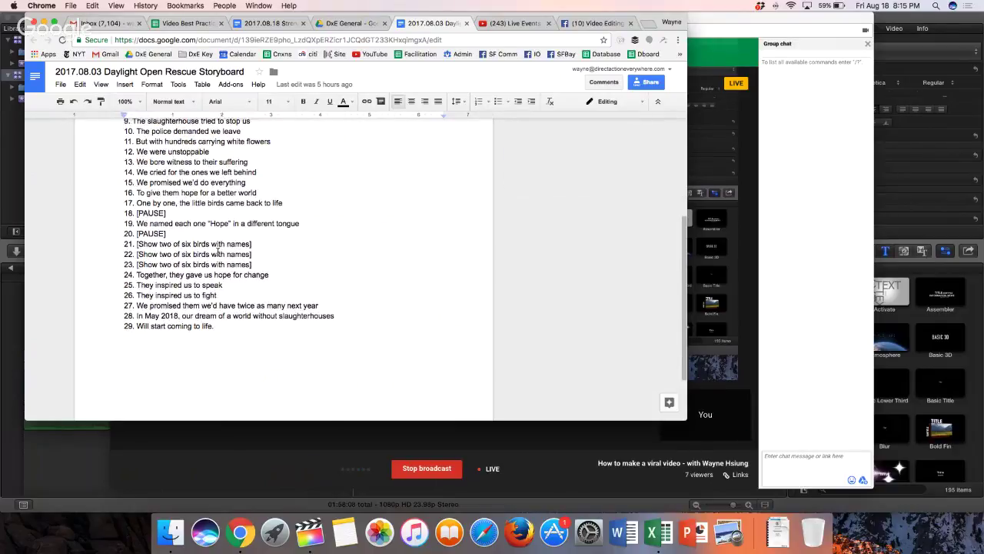
scroll(218, 251, up, 6)
Open the 'this audio track' link's Dropbox URL, recheck the script, then switch to the Dropbox tab.
click(186, 197)
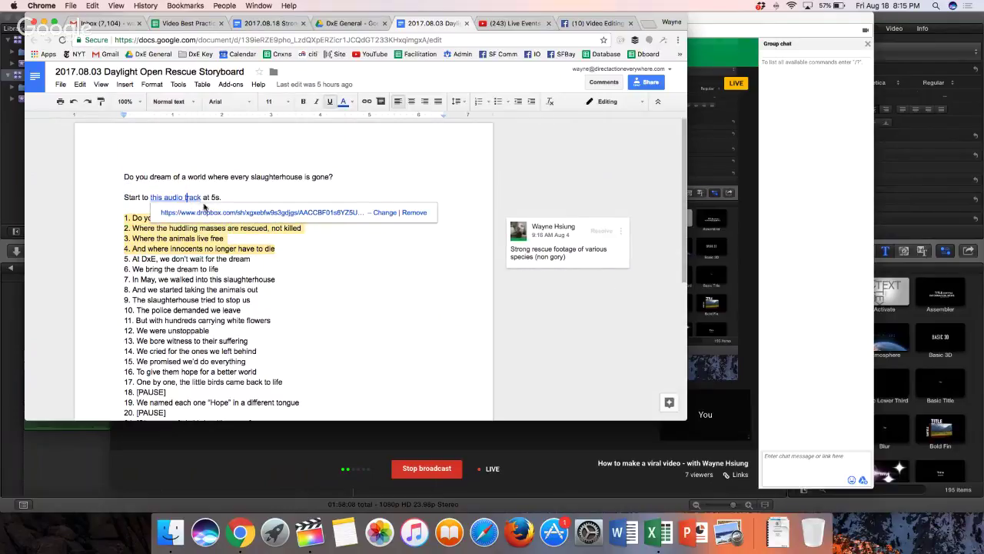
click(206, 212)
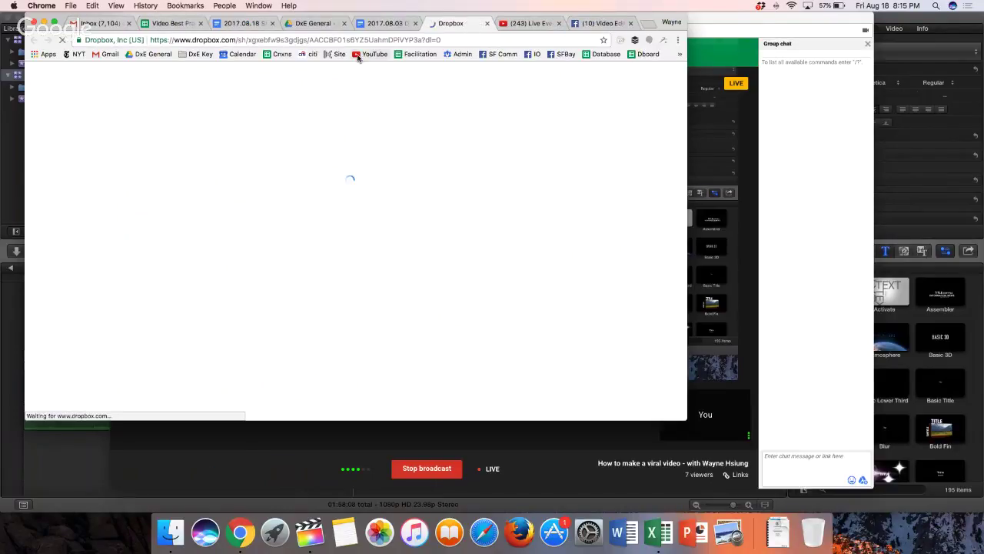
click(380, 24)
scroll(313, 189, down, 10)
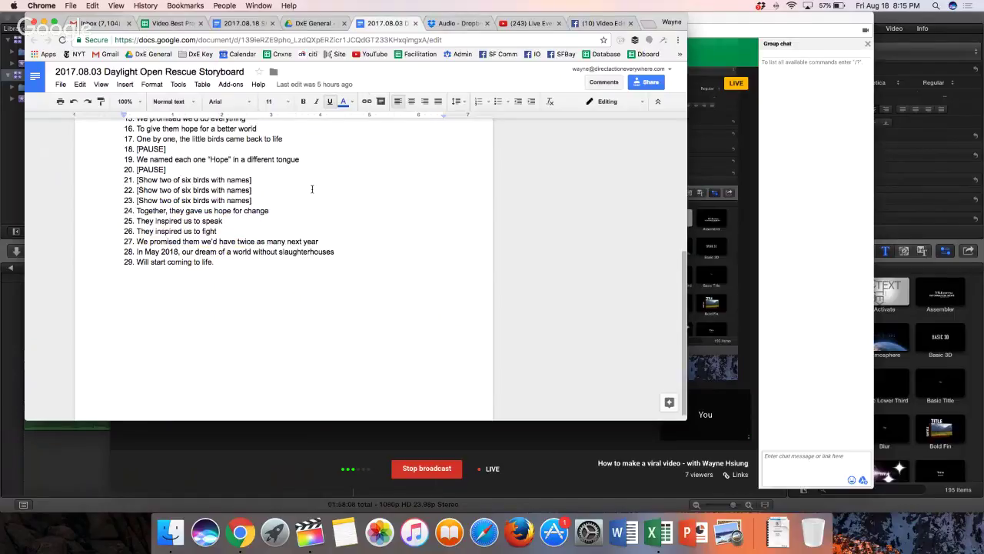
scroll(313, 190, up, 5)
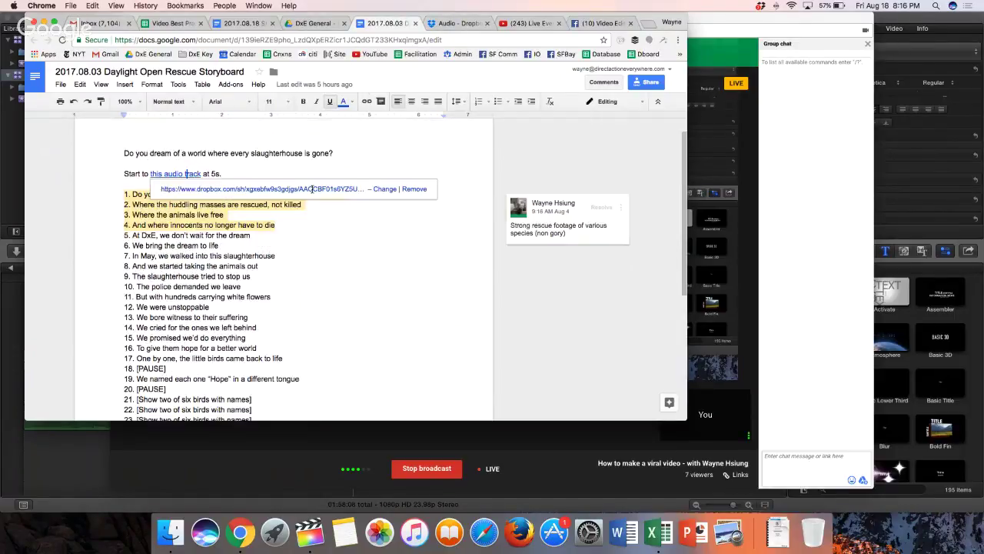
scroll(312, 189, up, 1)
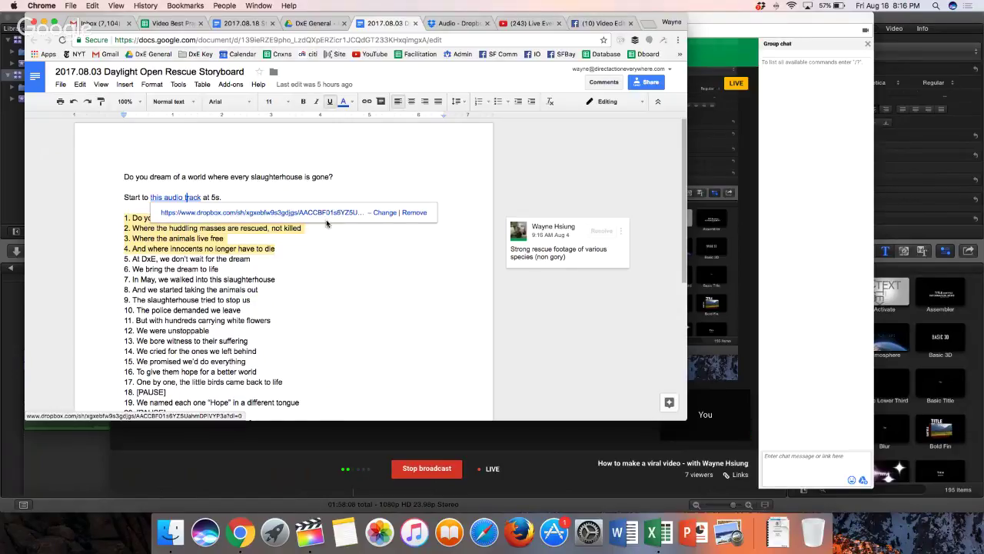
click(456, 24)
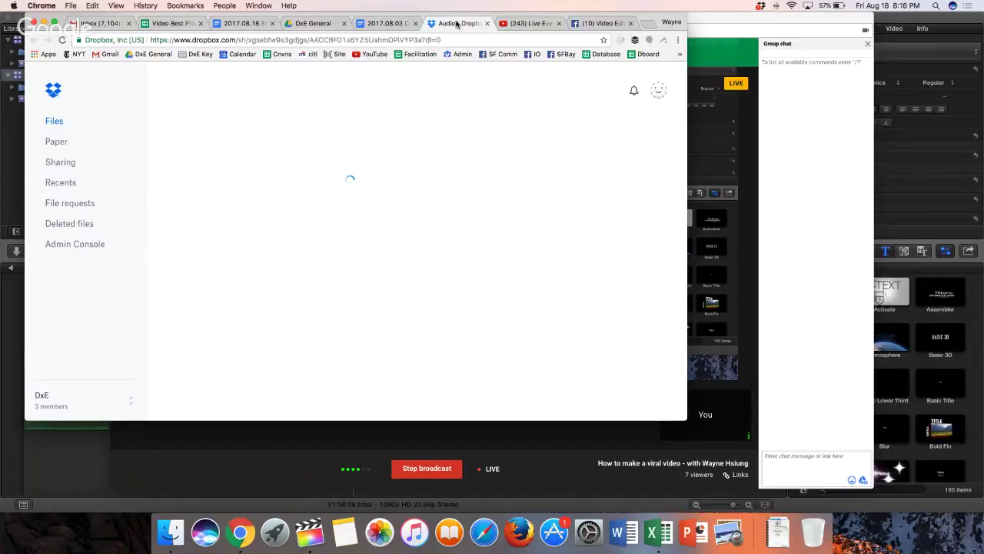
Preview daylight open rescue audio.m4a in Dropbox and choose Open > Show in Finder.
click(307, 156)
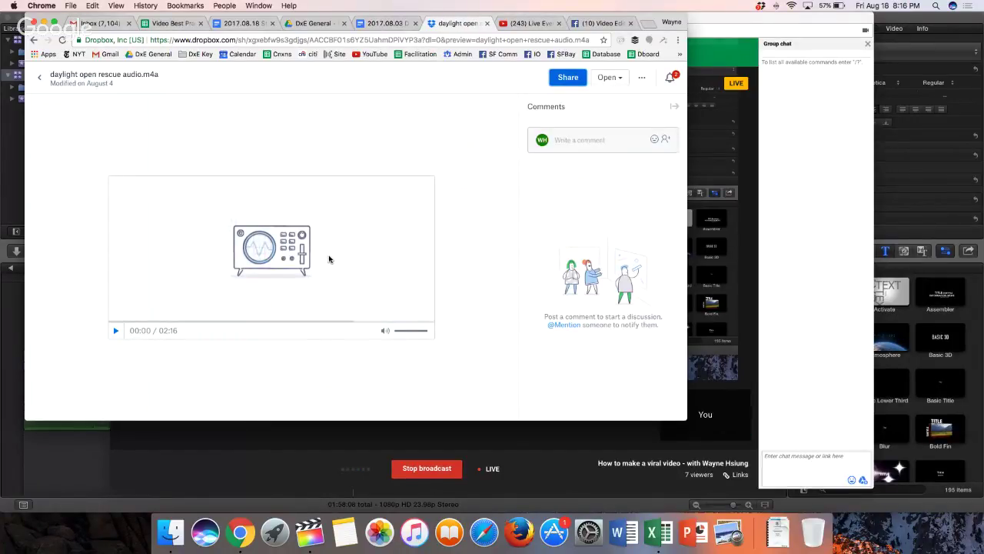
click(615, 77)
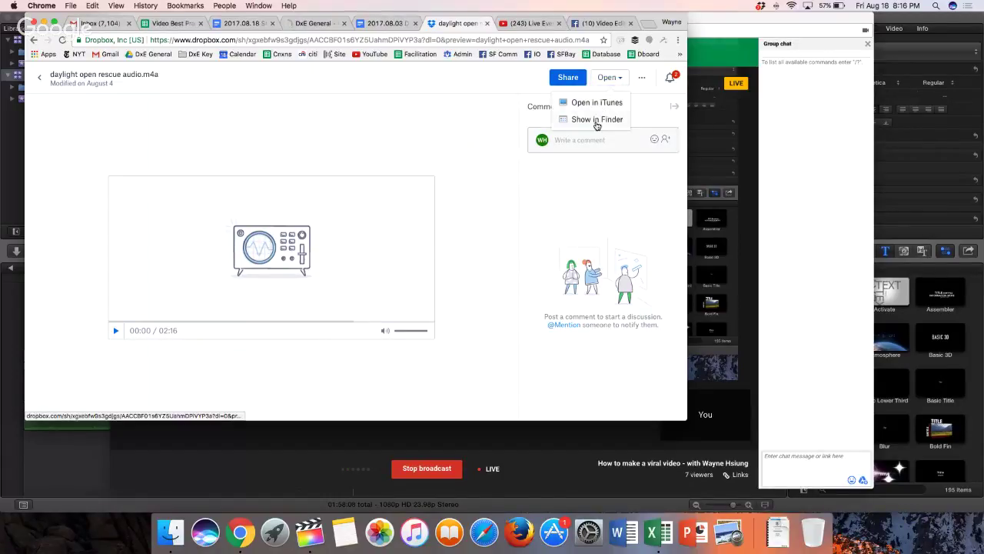
click(597, 120)
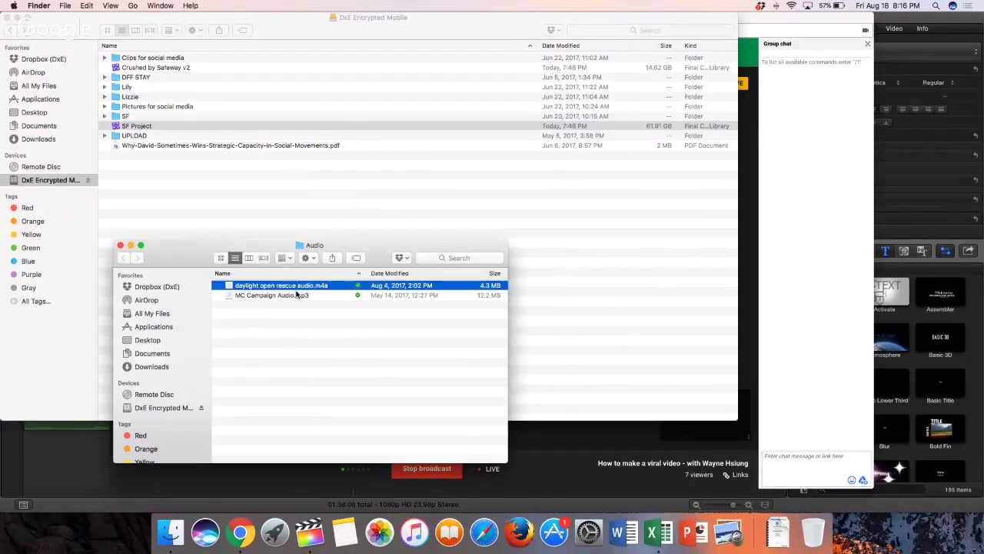
Open the audio file in iTunes, choose Don't Download on the update offer, and bring iTunes back playing.
double_click(297, 293)
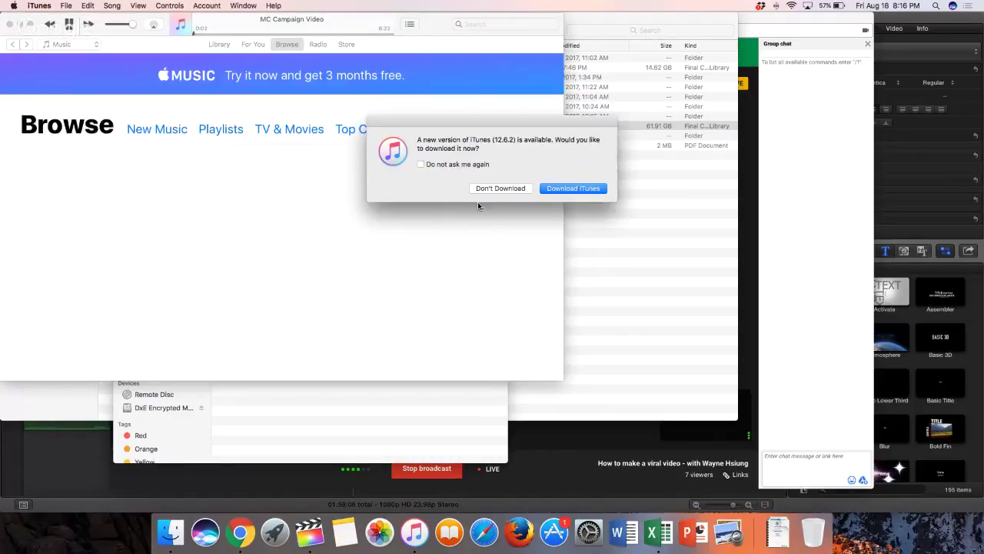
click(501, 189)
key(super+w)
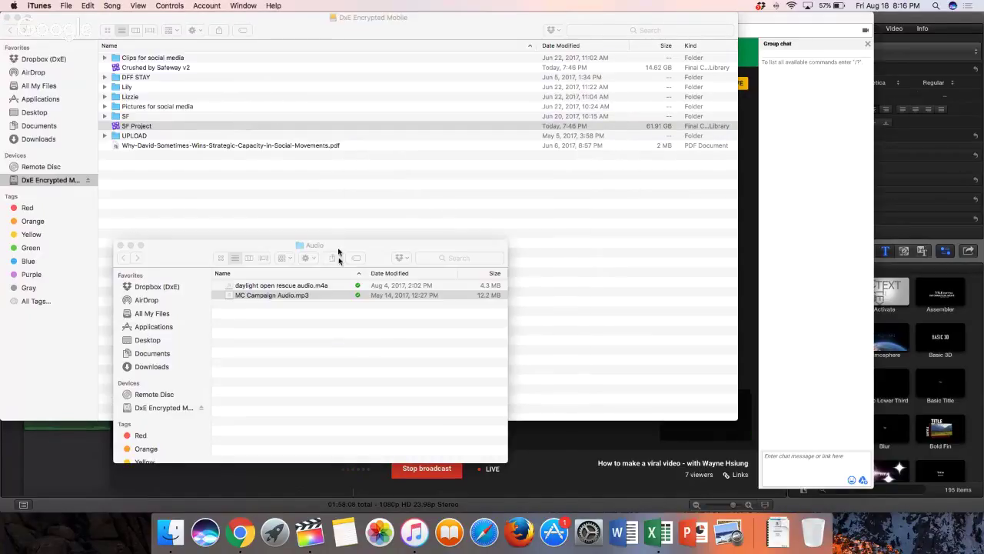
click(338, 285)
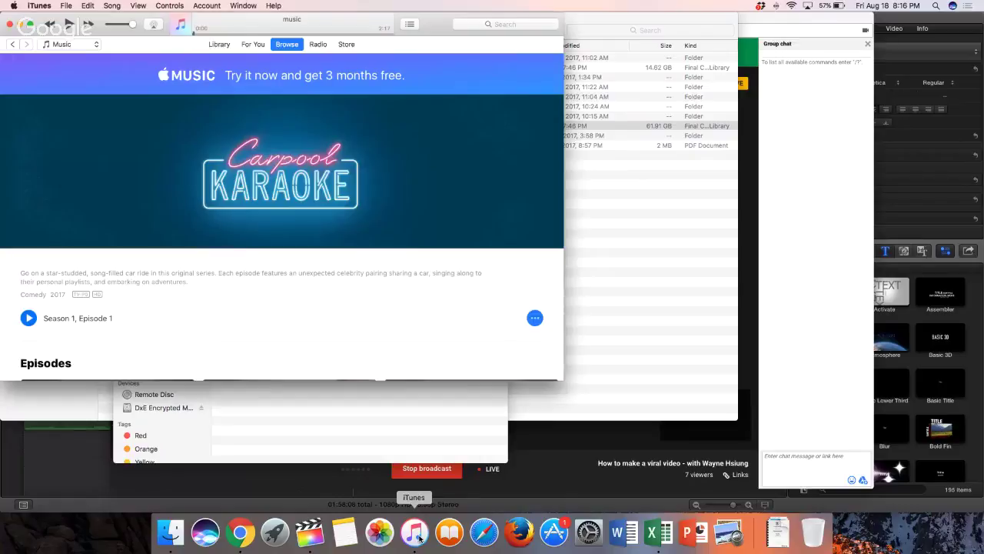
click(418, 537)
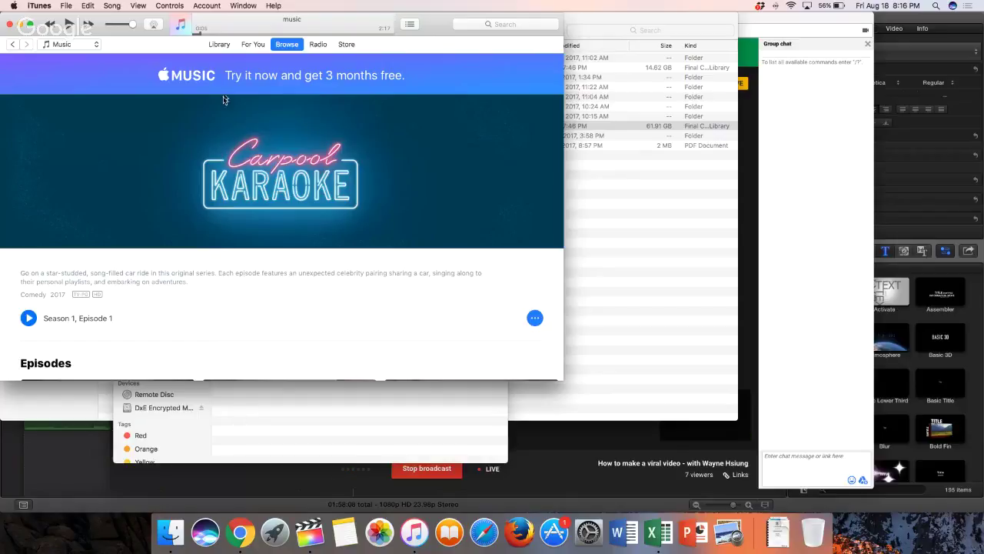
Restart the rescue audio near its beginning in iTunes and switch to the Daylight storyboard doc in Chrome.
click(198, 34)
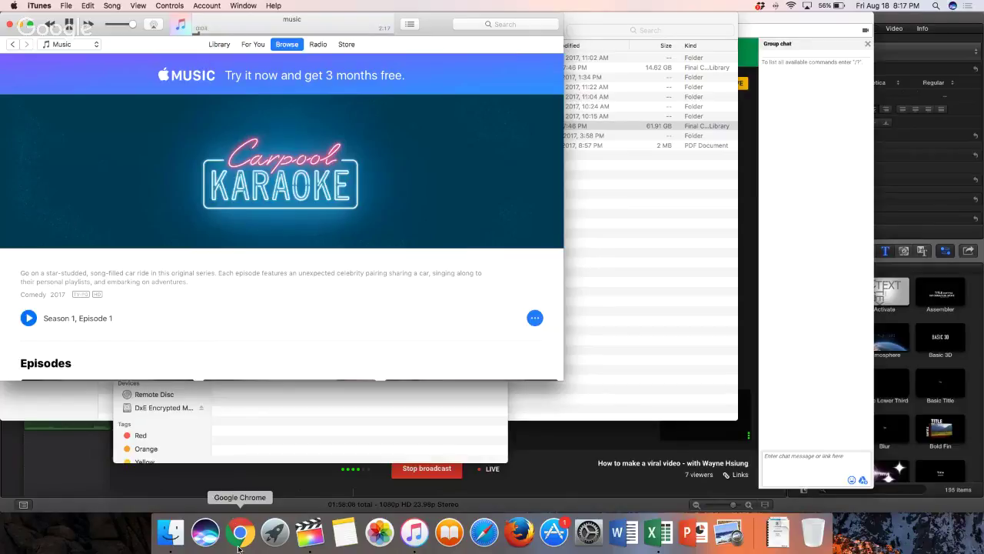
click(239, 546)
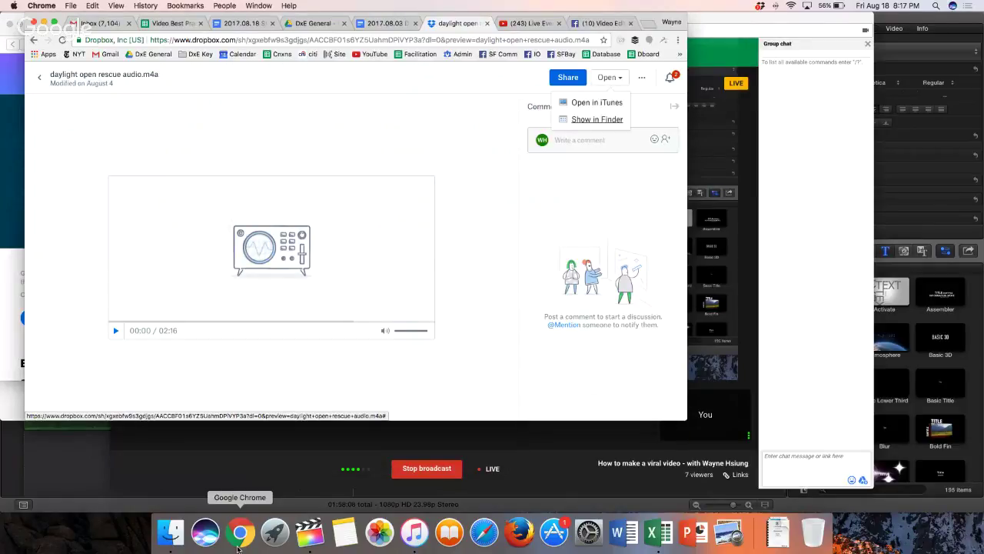
key(super+3)
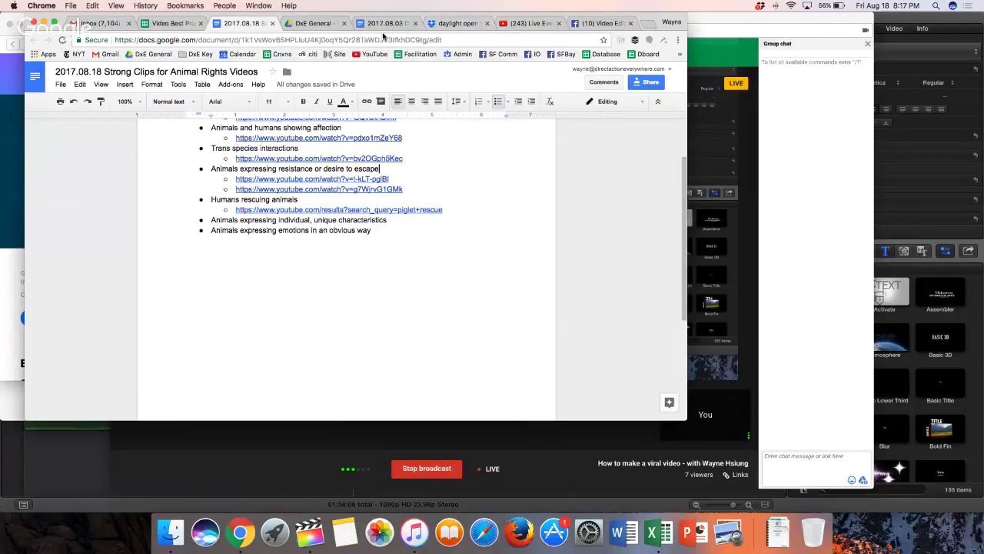
click(383, 24)
Dismiss the document's link preview, toggling between iTunes and the storyboard, and end on the storyboard.
click(413, 532)
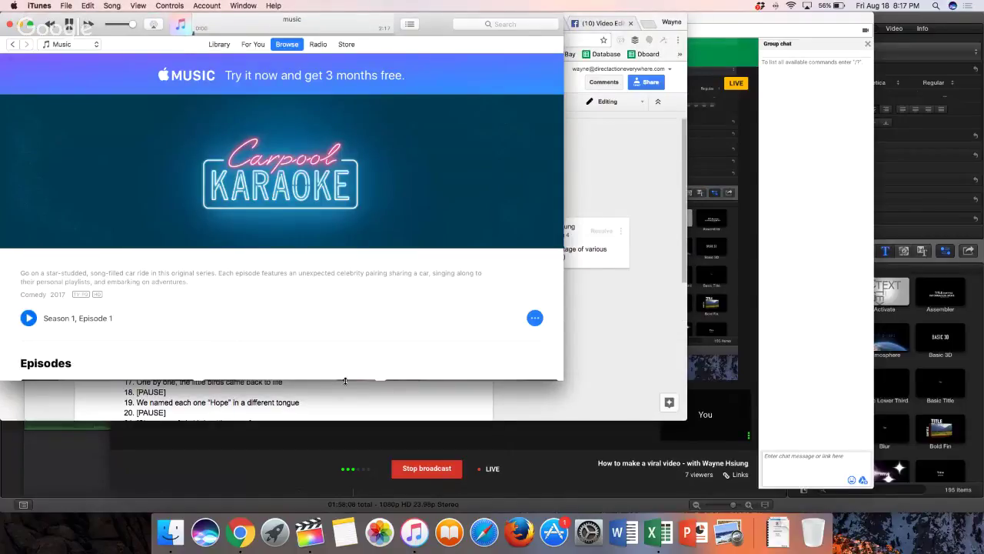
click(345, 381)
click(273, 199)
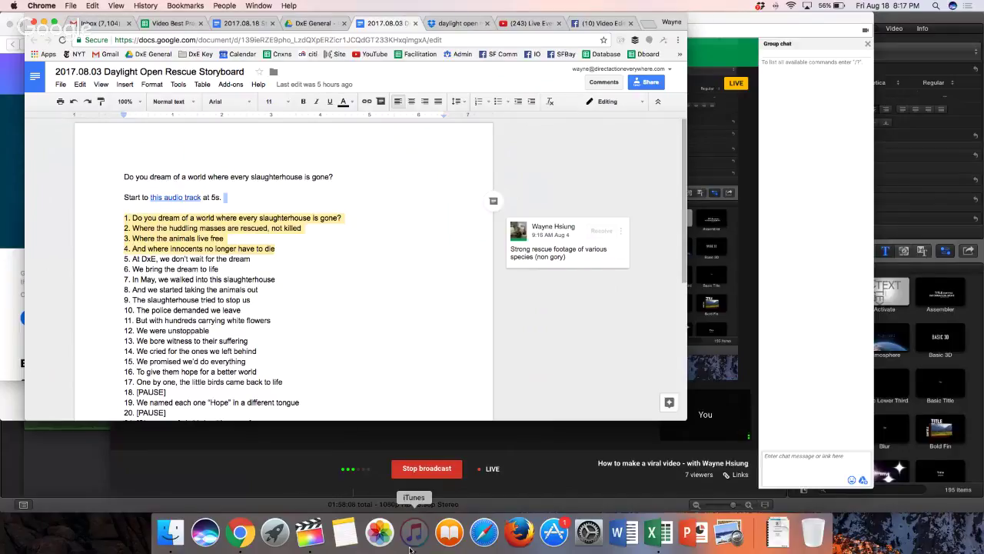
click(413, 538)
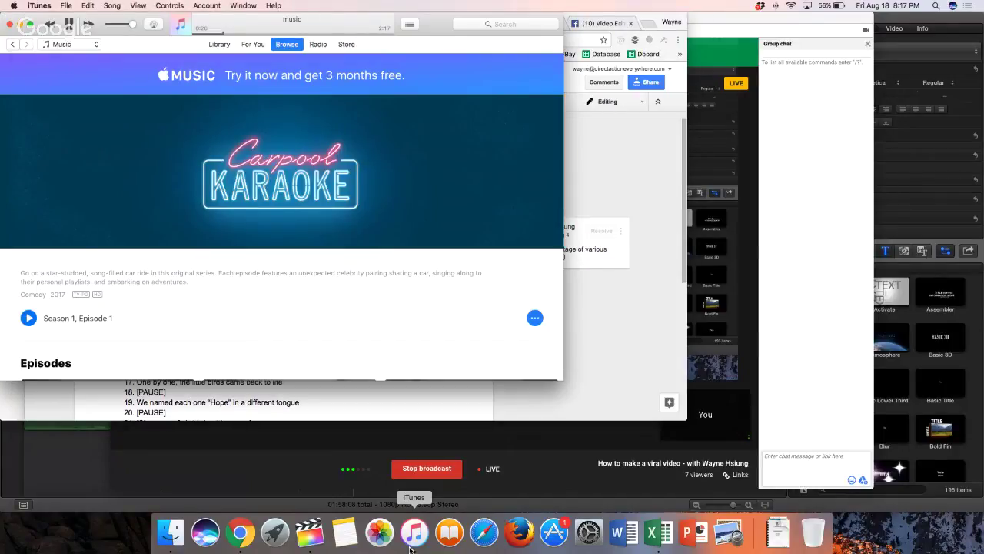
key(super+Tab)
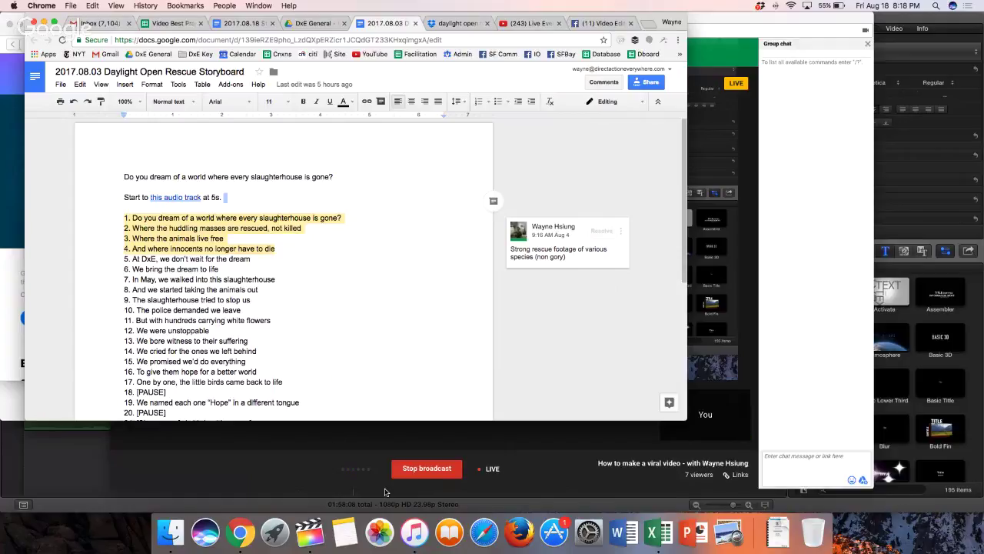
click(414, 525)
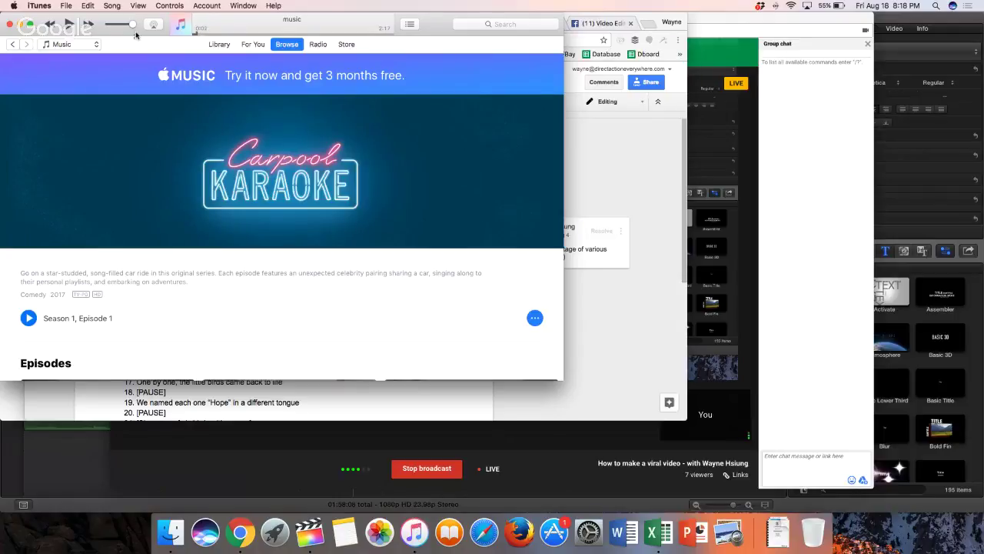
click(577, 157)
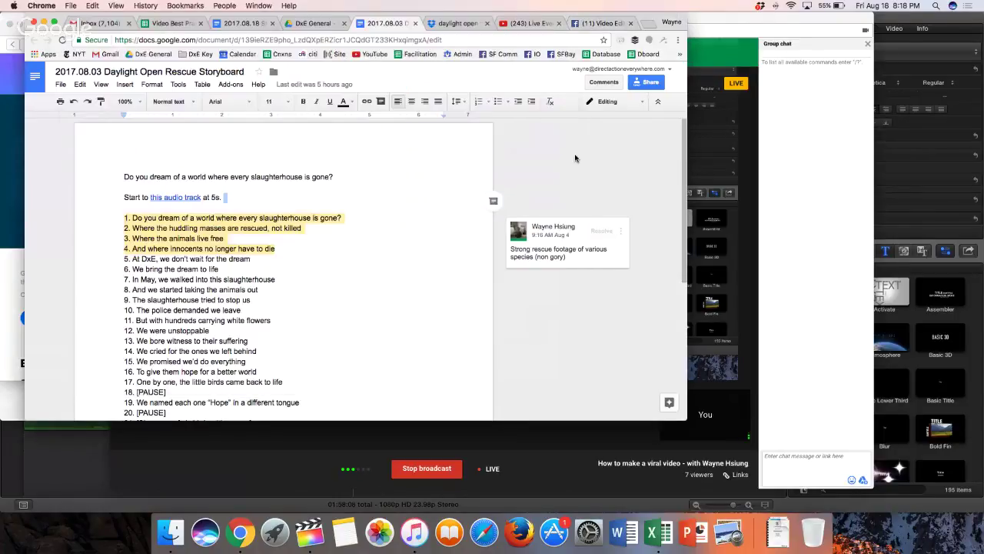
click(316, 290)
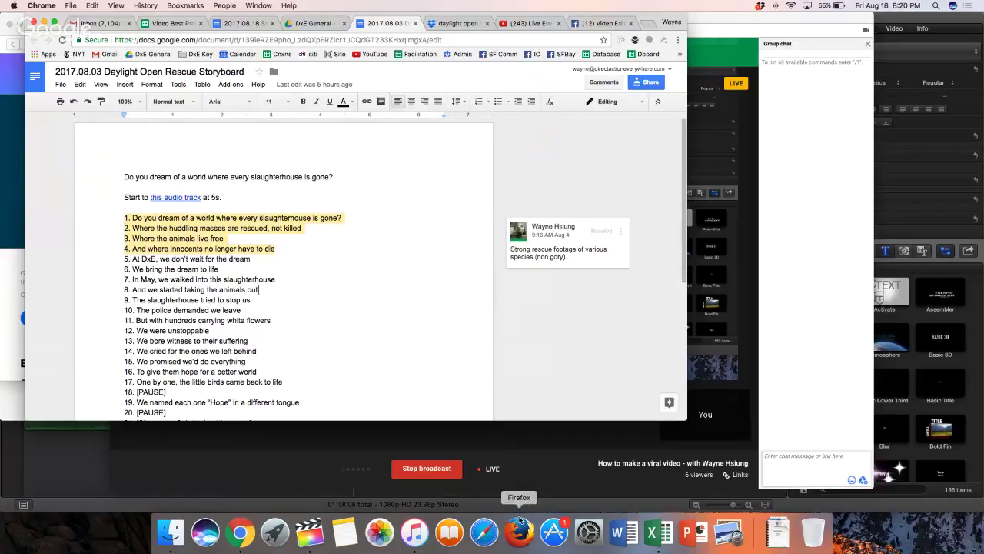
click(416, 545)
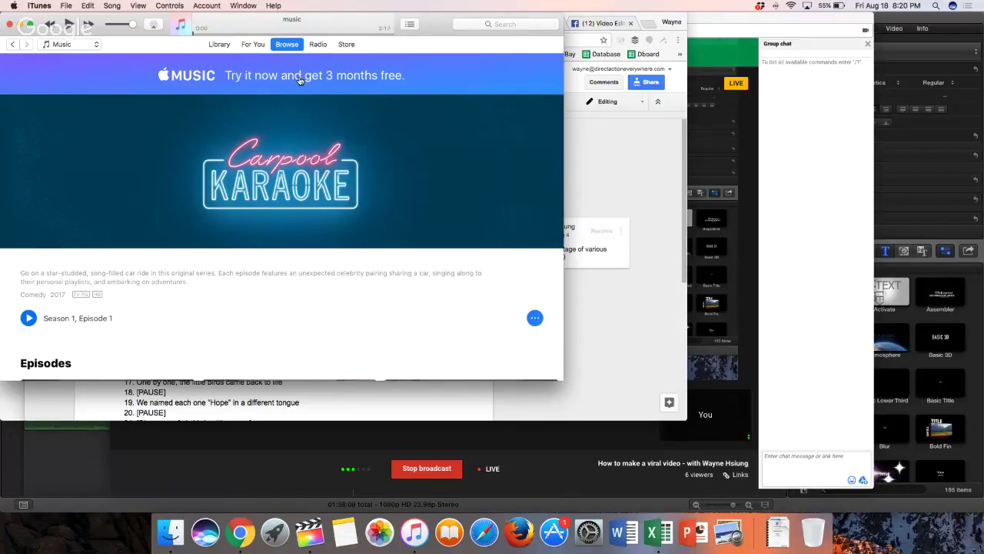
click(574, 158)
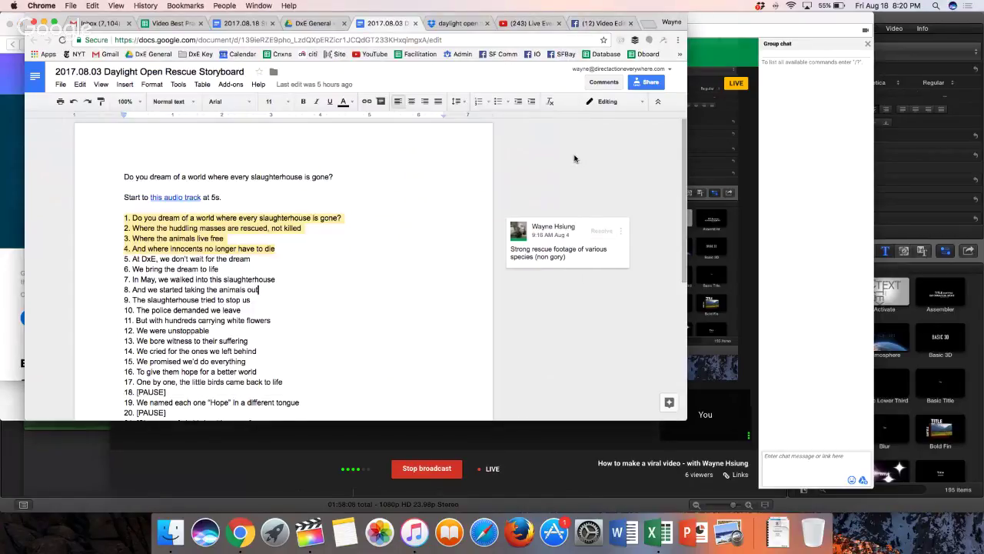
Scroll the storyboard script down to line 29, 'Will start coming to life.', raising the volume along the way.
scroll(573, 158, down, 2)
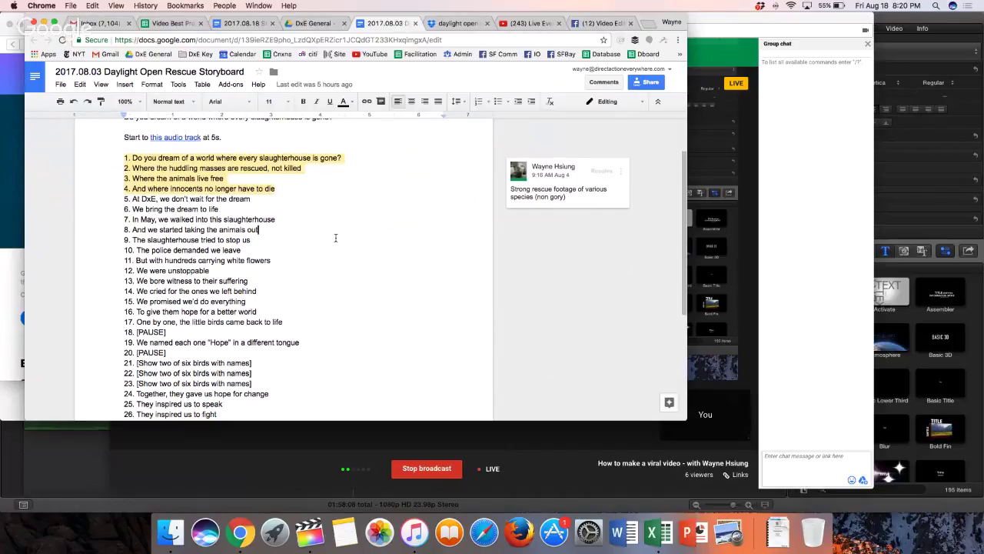
scroll(335, 238, down, 1)
key(XF86AudioRaiseVolume)
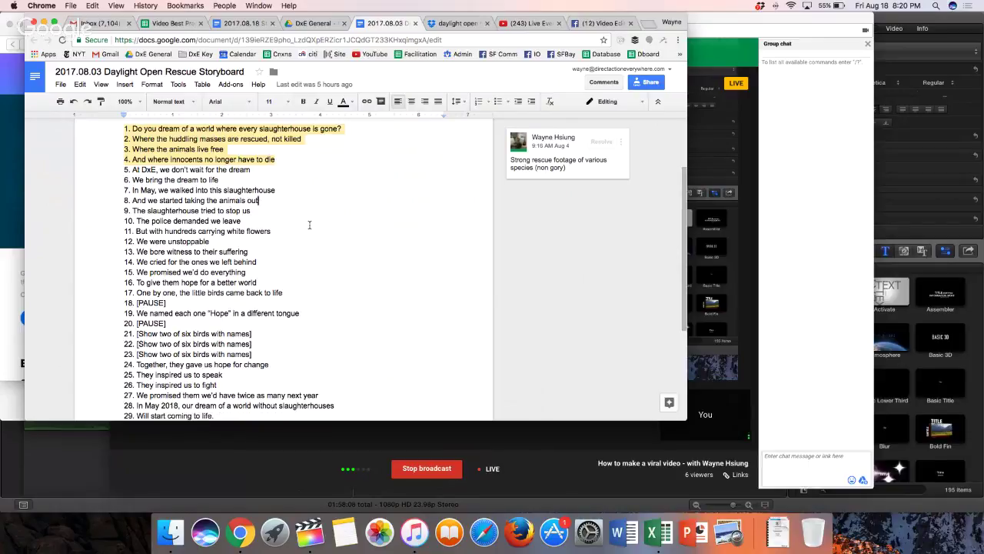
scroll(310, 225, down, 1)
scroll(309, 225, down, 1)
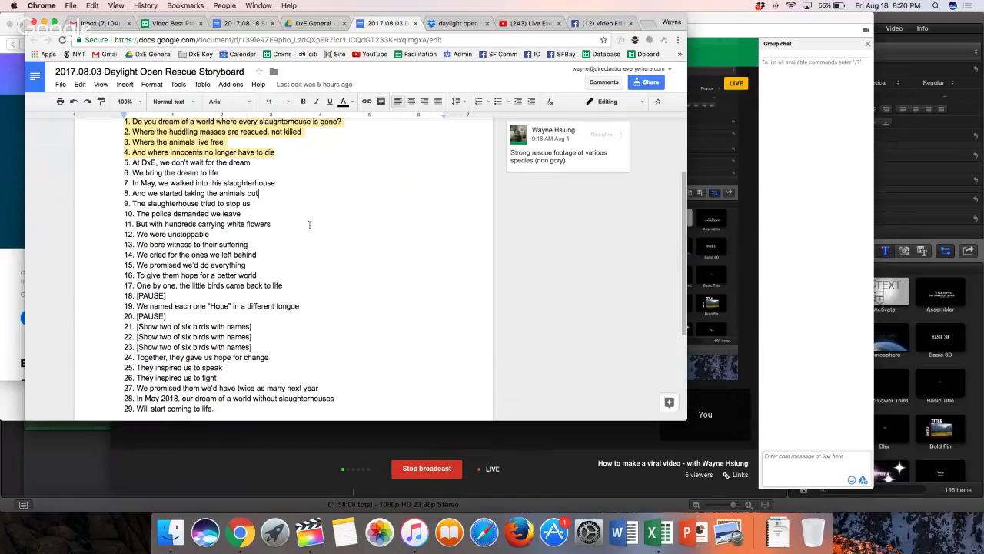
scroll(309, 224, down, 3)
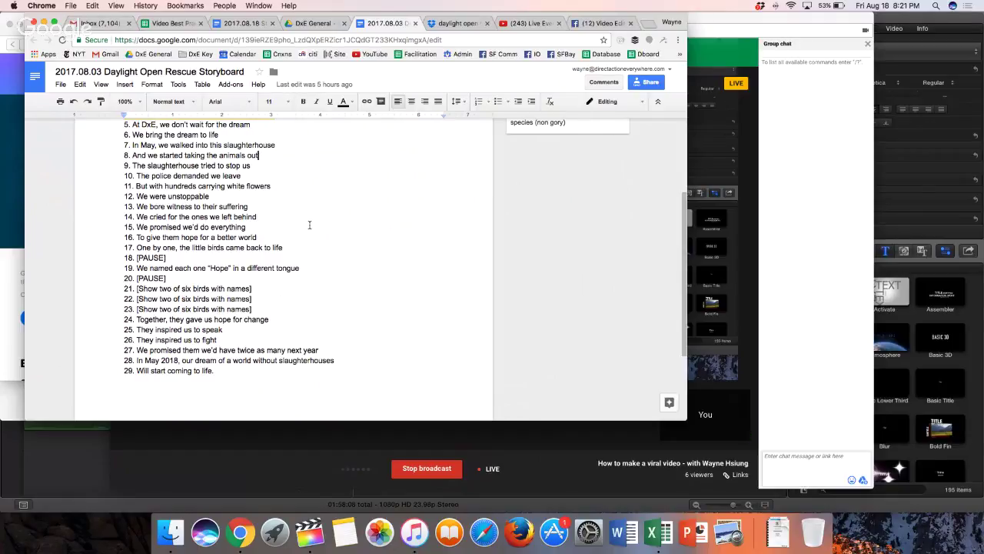
scroll(306, 224, down, 1)
scroll(306, 225, down, 1)
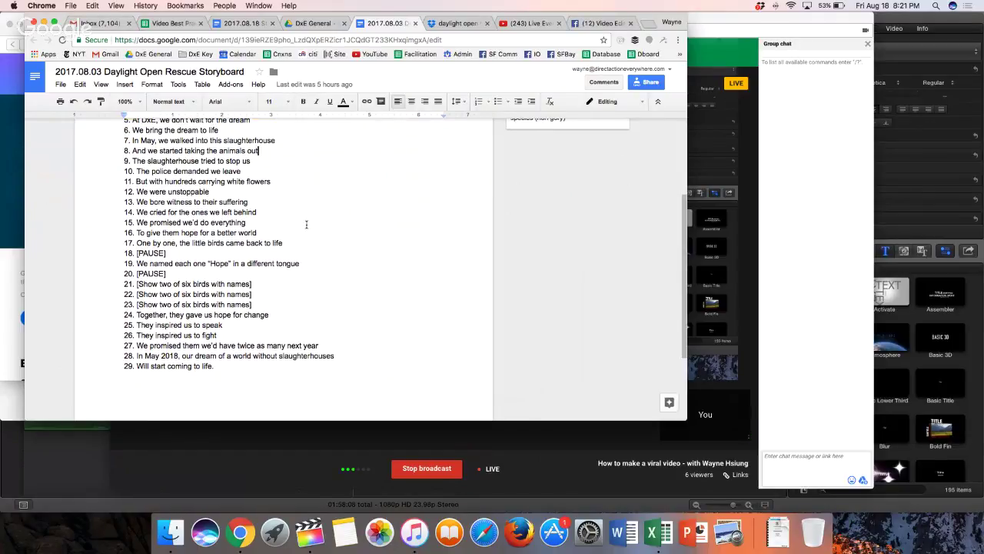
scroll(306, 224, down, 1)
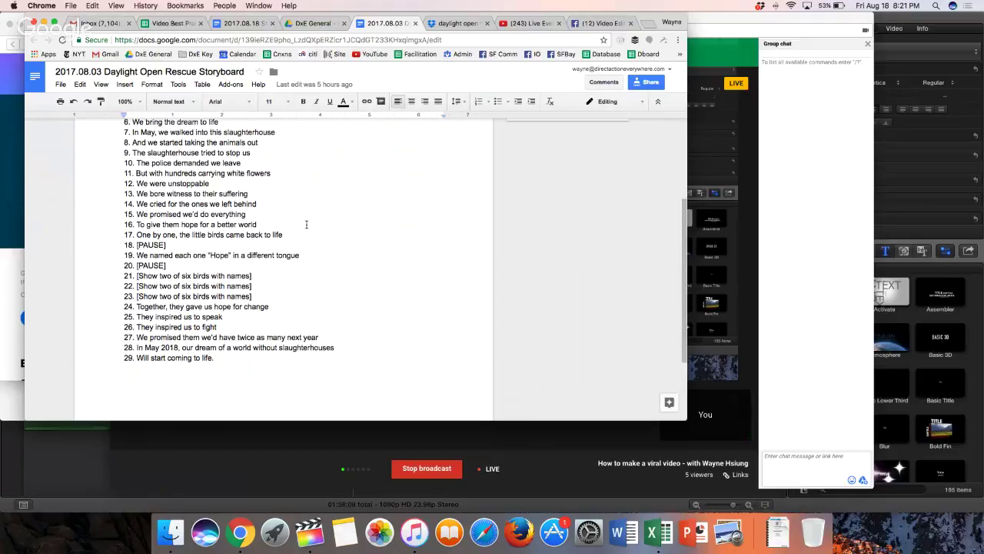
scroll(306, 225, down, 1)
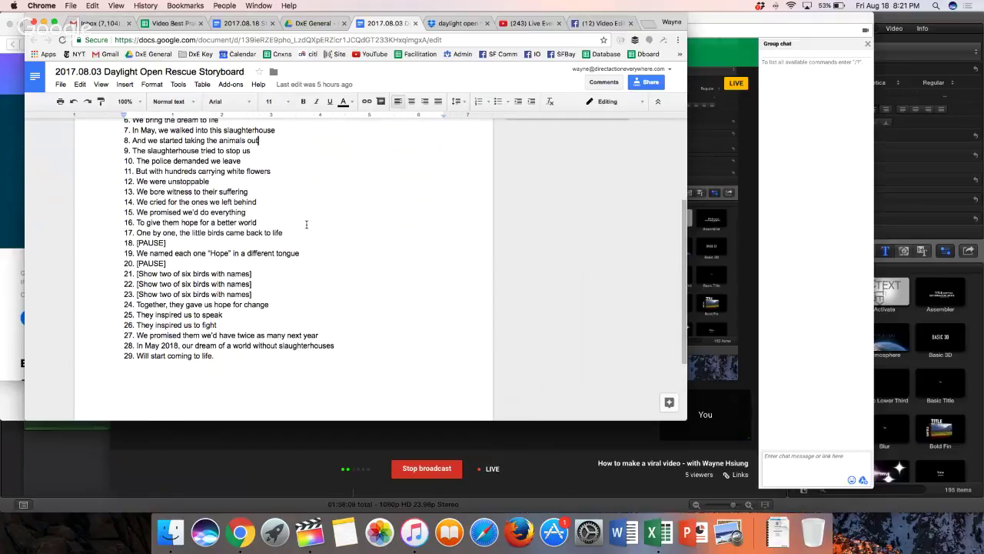
scroll(306, 225, down, 1)
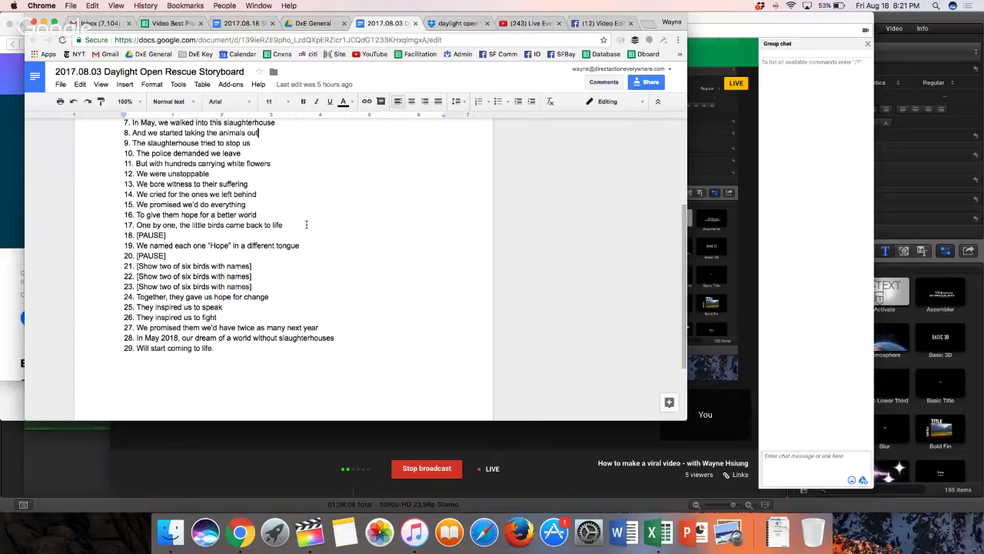
scroll(306, 225, down, 1)
scroll(306, 225, down, 1)
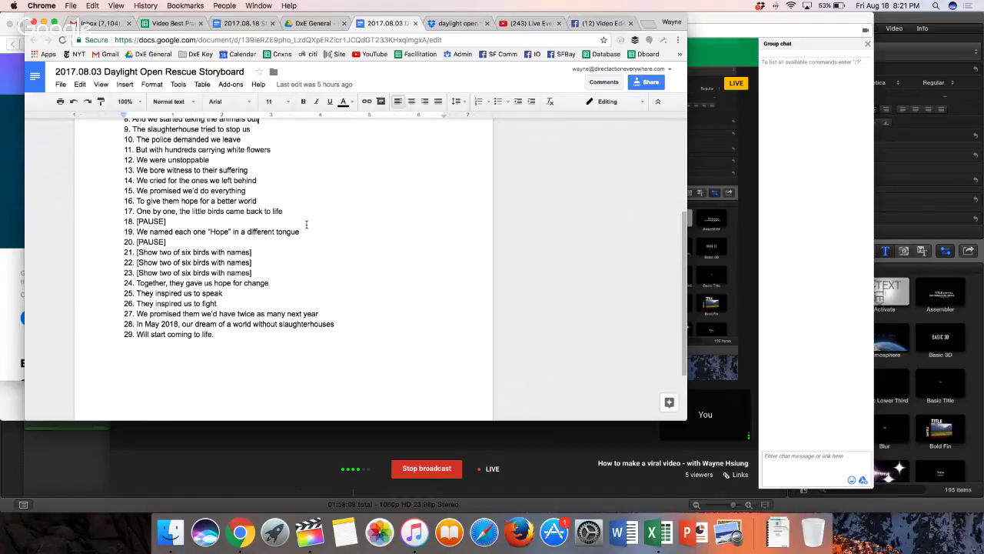
scroll(306, 225, down, 1)
scroll(306, 224, down, 3)
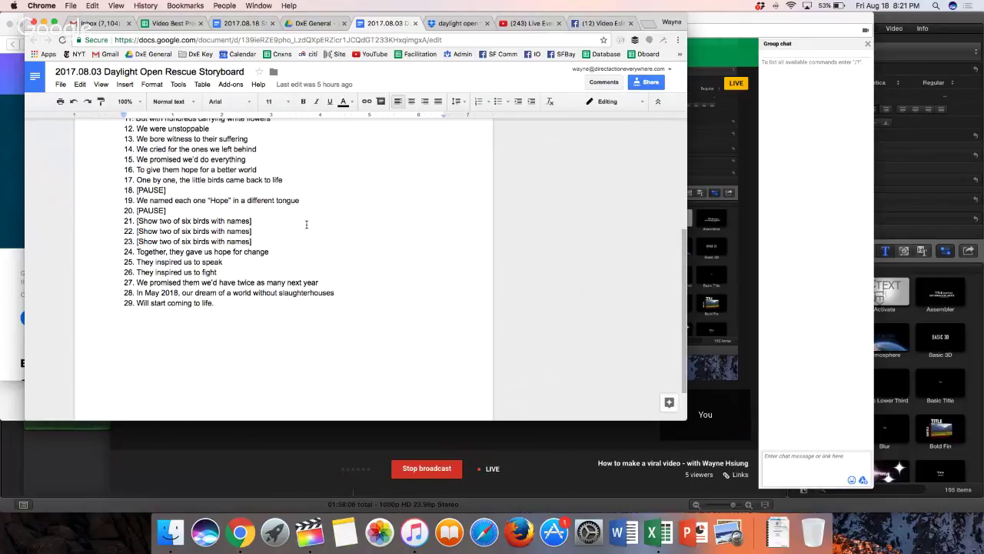
scroll(306, 225, up, 1)
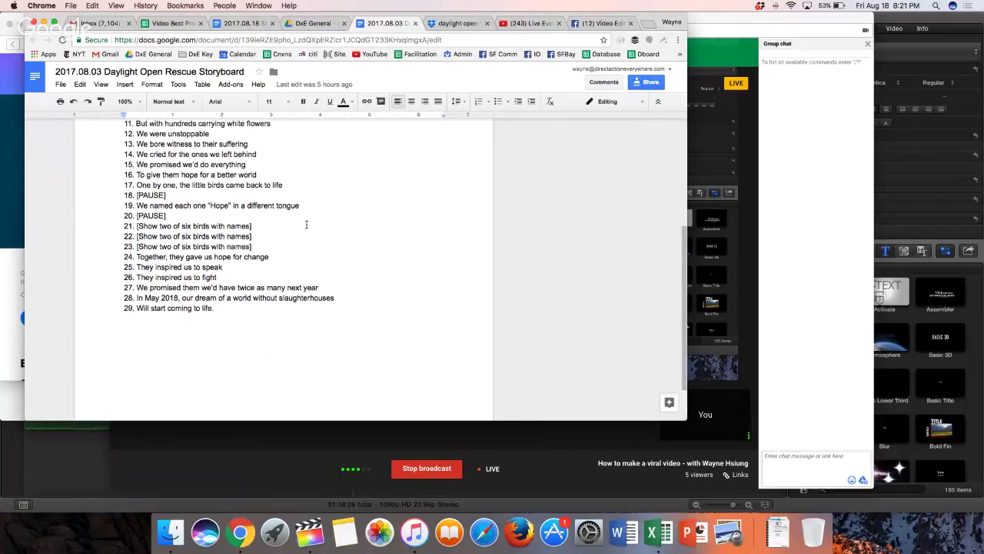
scroll(306, 224, down, 1)
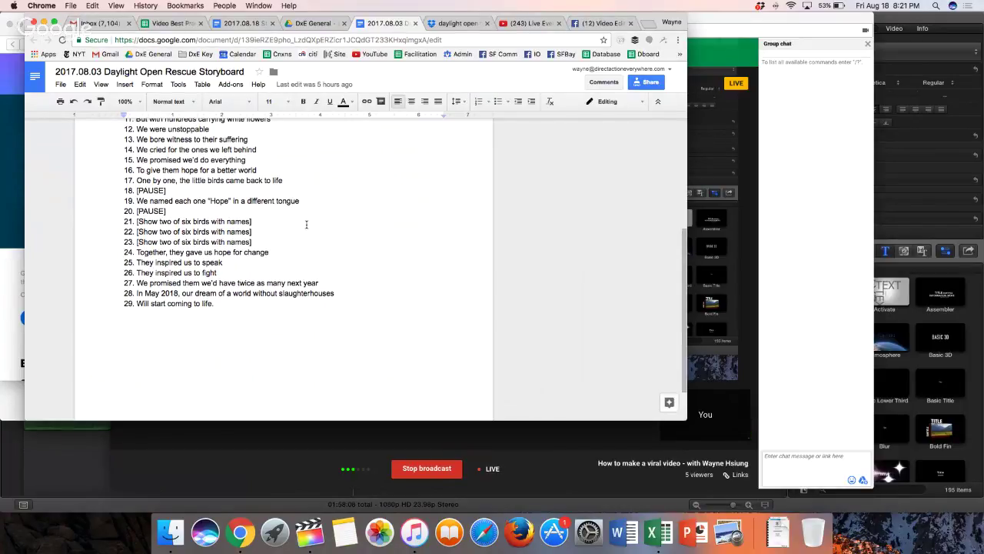
scroll(306, 225, up, 2)
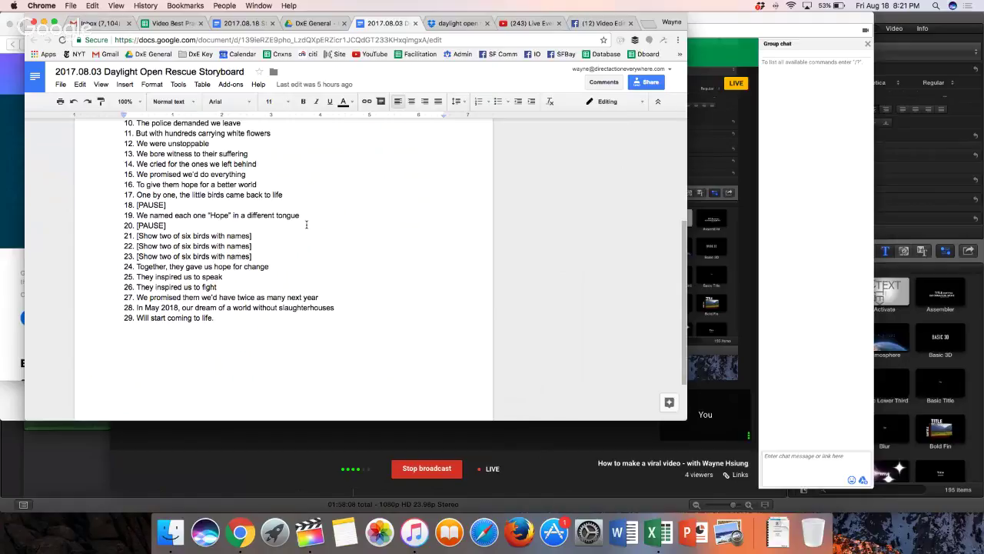
scroll(306, 224, down, 2)
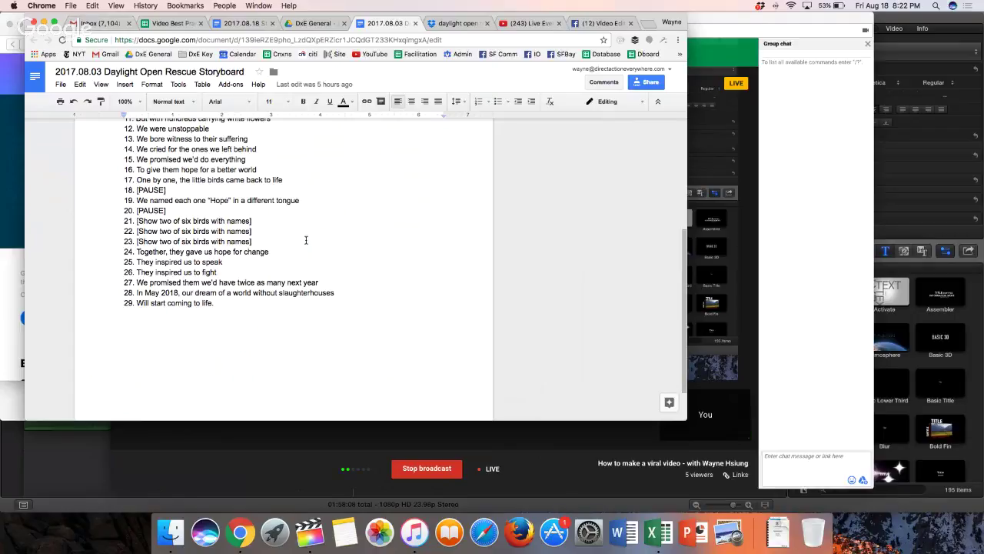
Scroll the storyboard doc back to 'Start to this audio track at 5s' and highlighted lines 1–4.
scroll(305, 240, down, 1)
scroll(306, 240, down, 1)
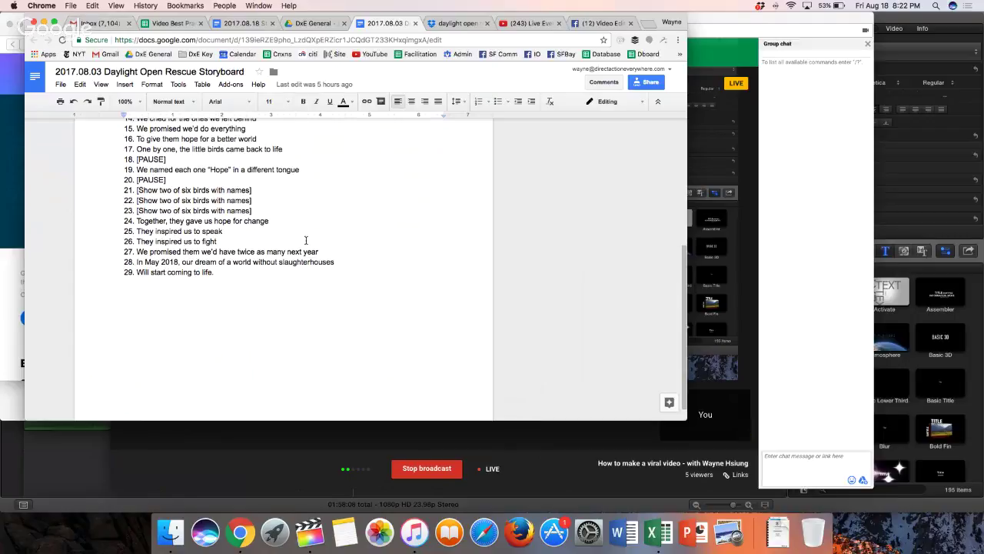
scroll(305, 240, down, 1)
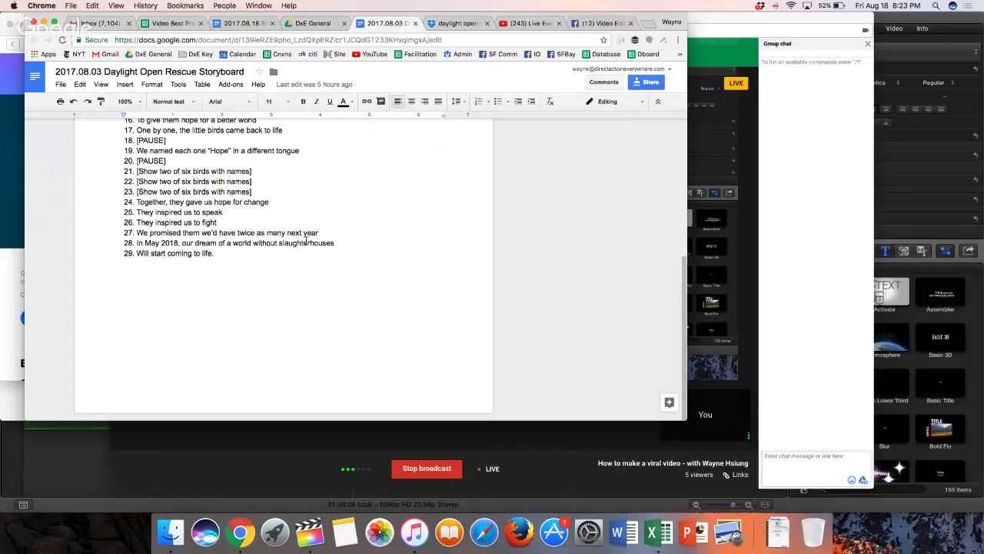
scroll(306, 241, up, 3)
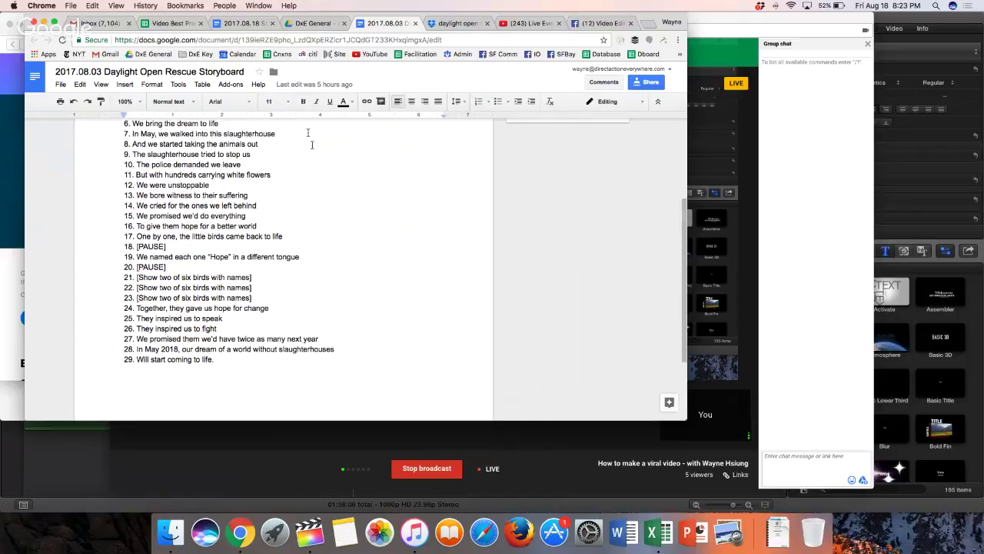
scroll(308, 133, up, 2)
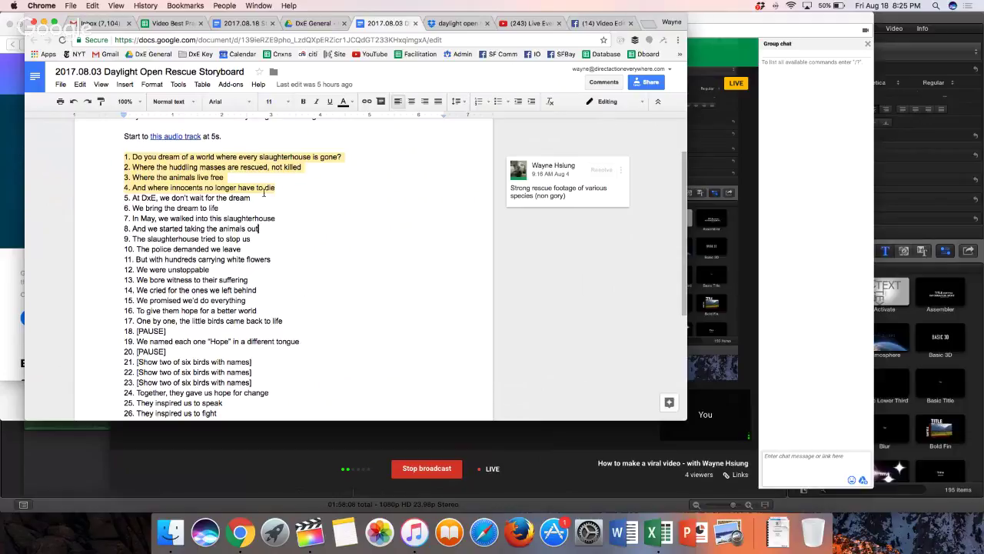
Open the Video Best Practices checklist and select the task about placing strong clips first (B8).
scroll(263, 193, up, 1)
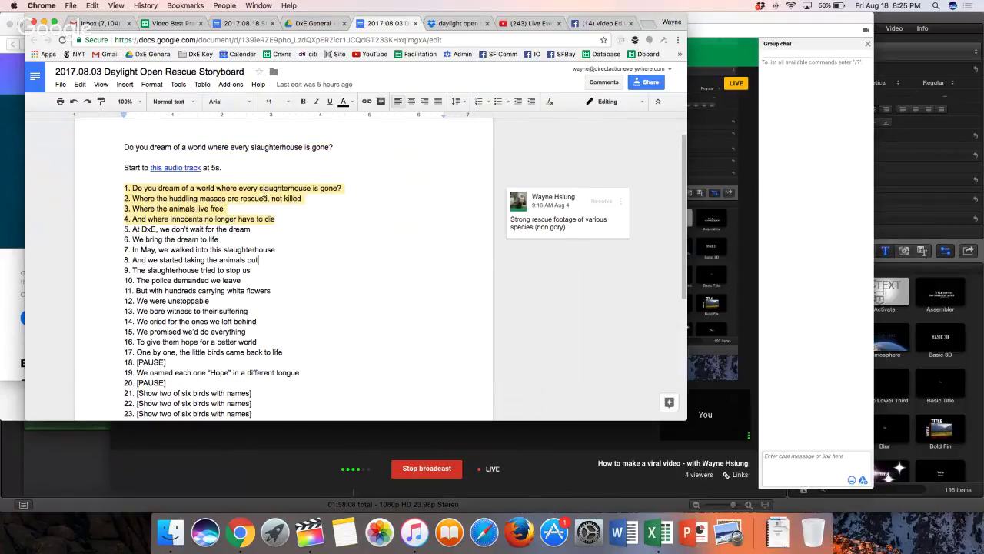
scroll(345, 267, down, 3)
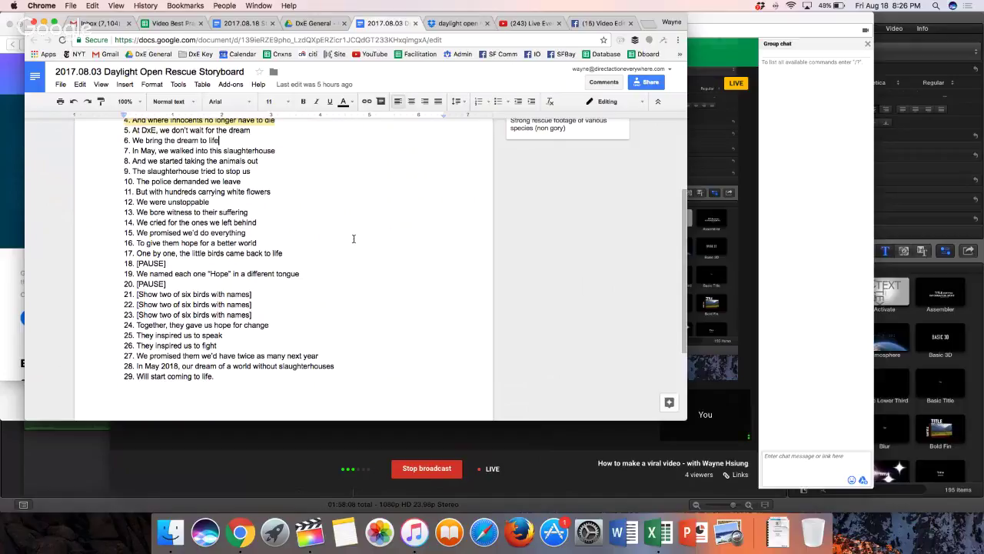
scroll(353, 239, up, 1)
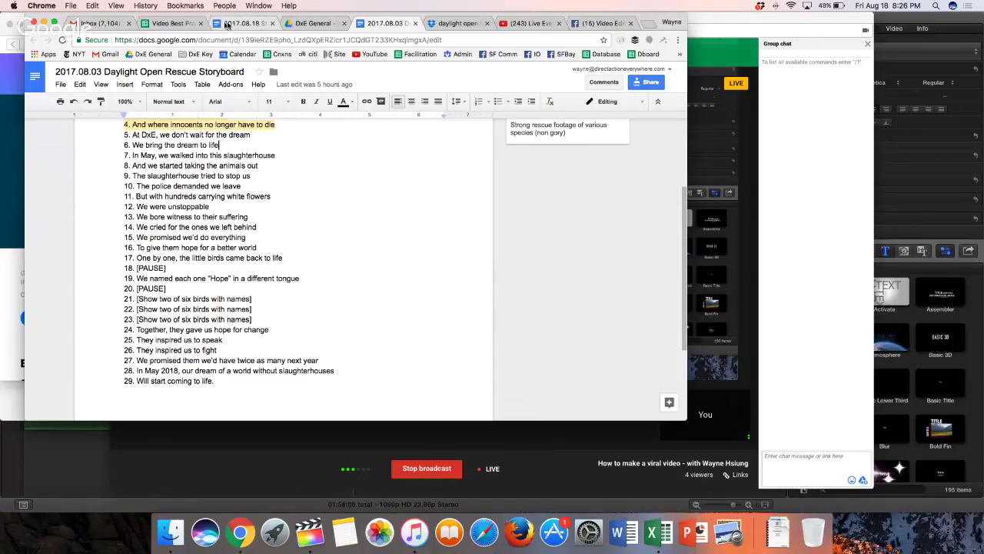
click(171, 24)
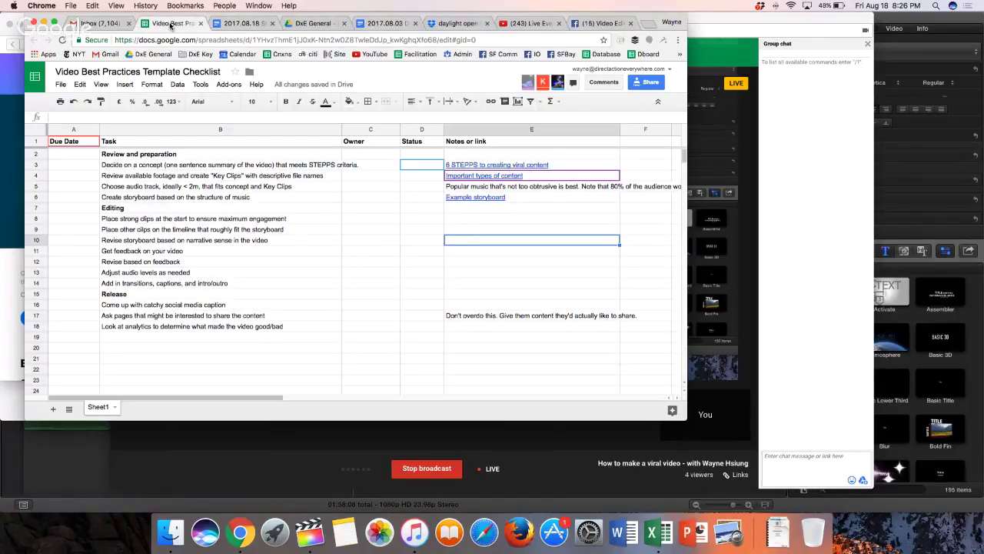
click(192, 196)
click(230, 218)
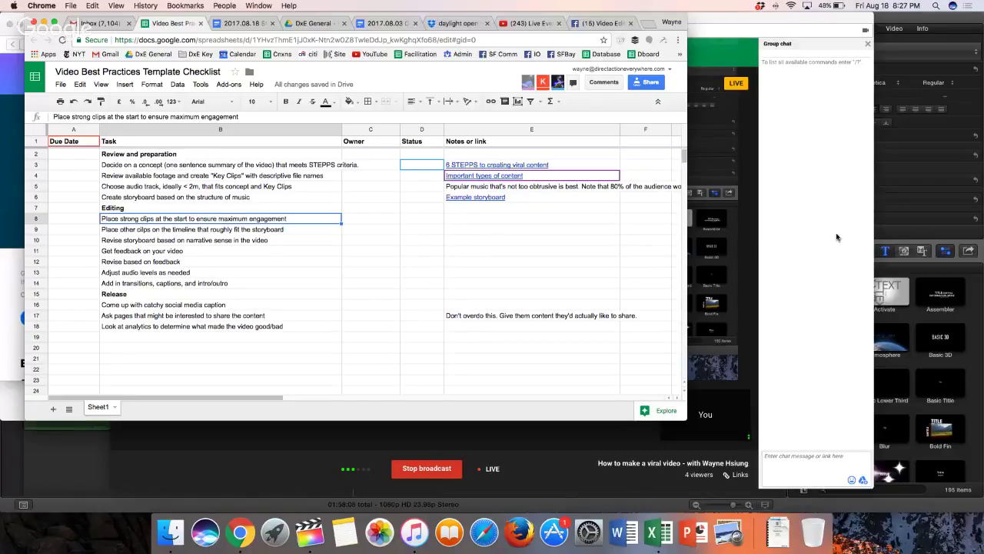
Glance at Final Cut Pro, then return to Chrome and move on to the Strong Clips document.
click(883, 225)
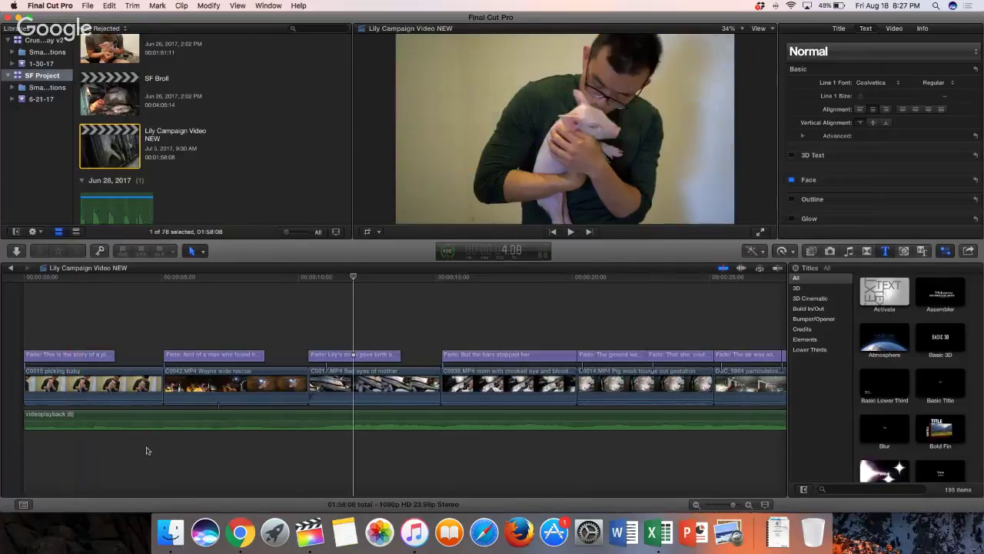
click(240, 533)
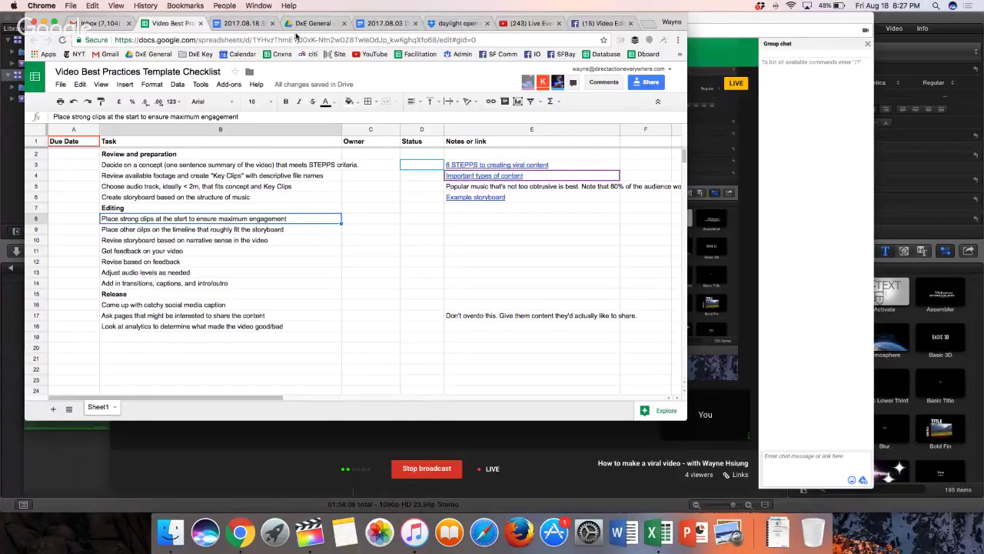
key(ctrl+Tab)
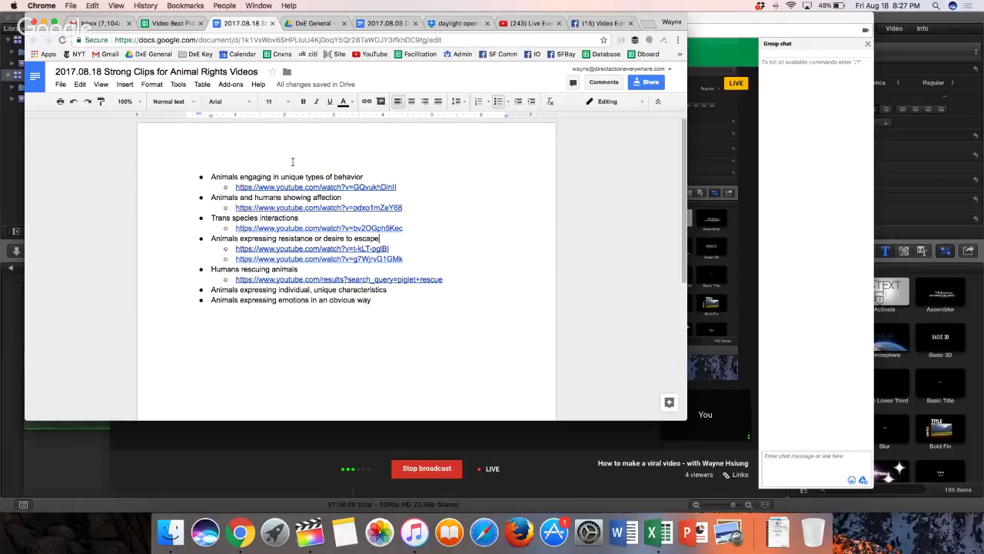
Bring the Hangouts screensharing window forward, then return to the Lily Campaign Video NEW edit.
click(720, 152)
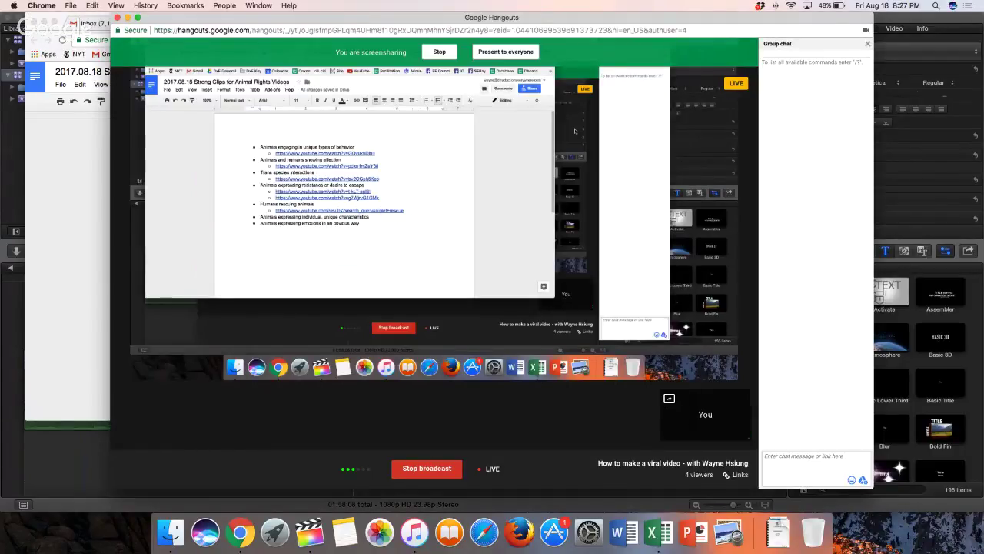
key(super+Tab)
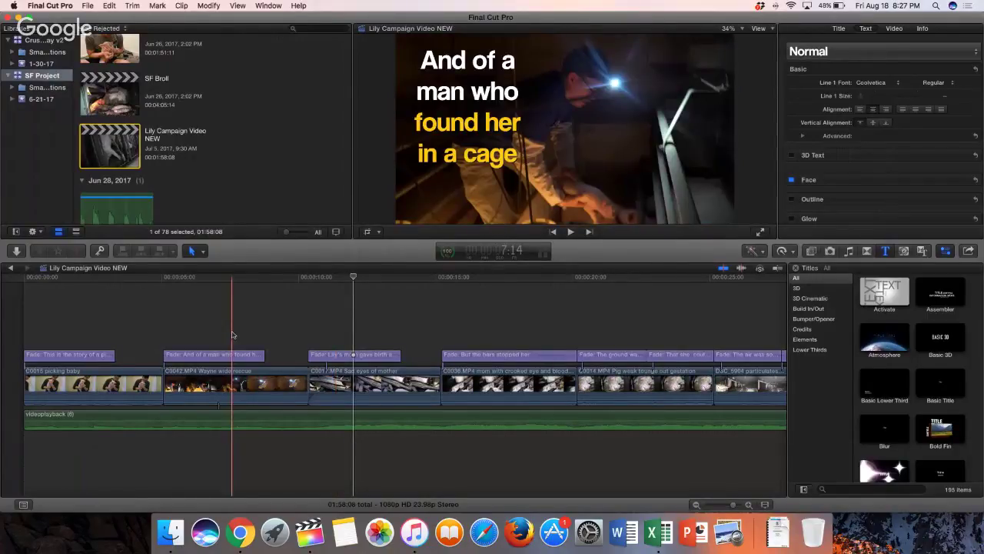
Play the timeline from its start and replay the cage caption.
click(14, 310)
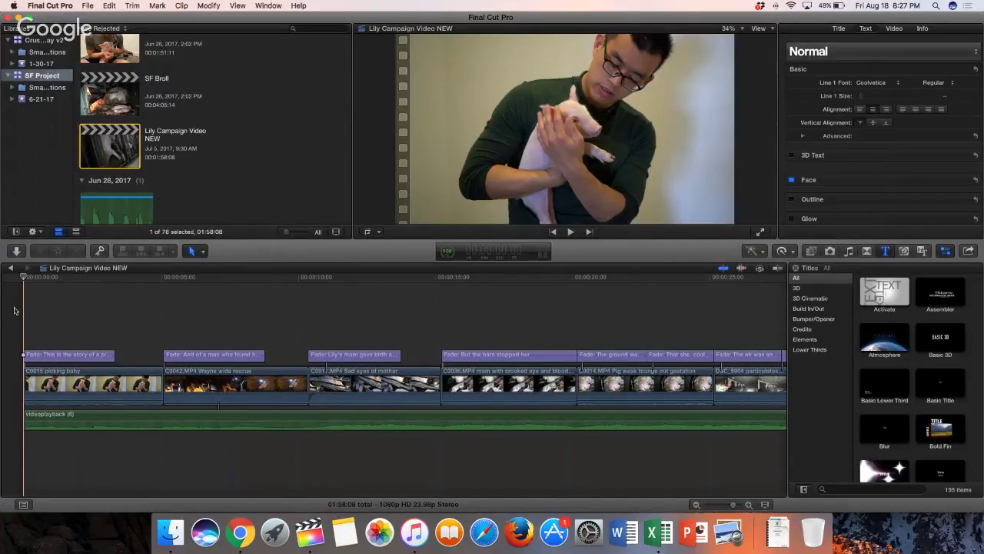
key(space)
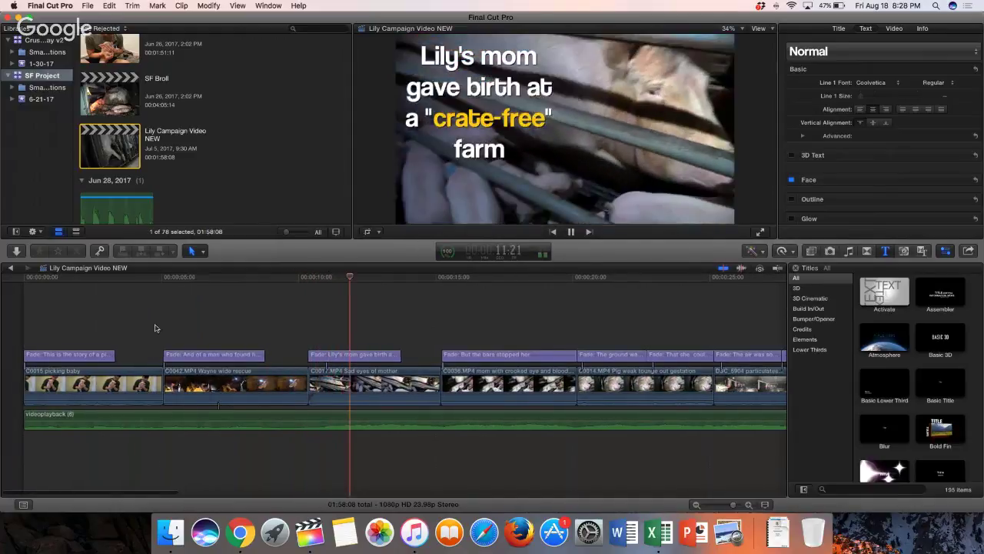
click(155, 328)
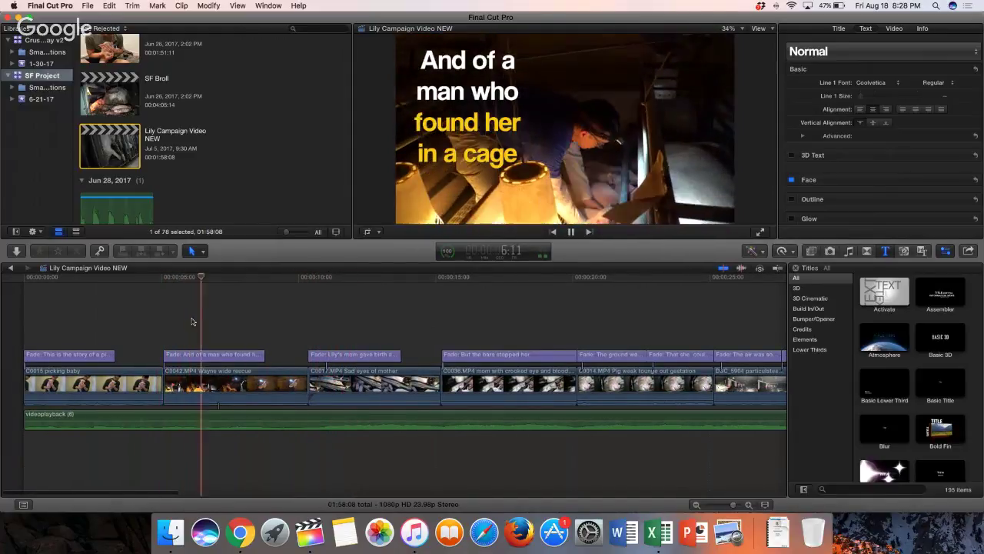
key(space)
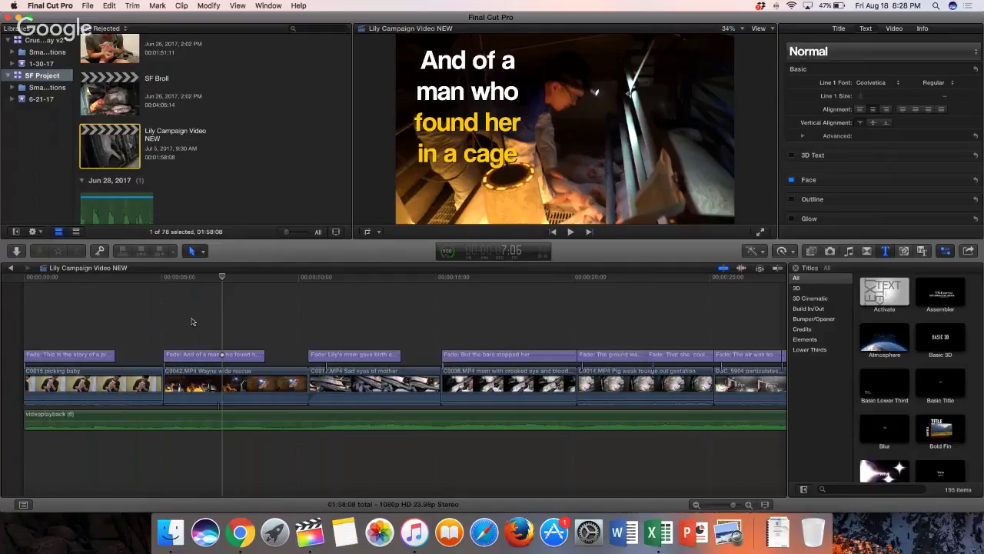
scroll(183, 312, right, 3)
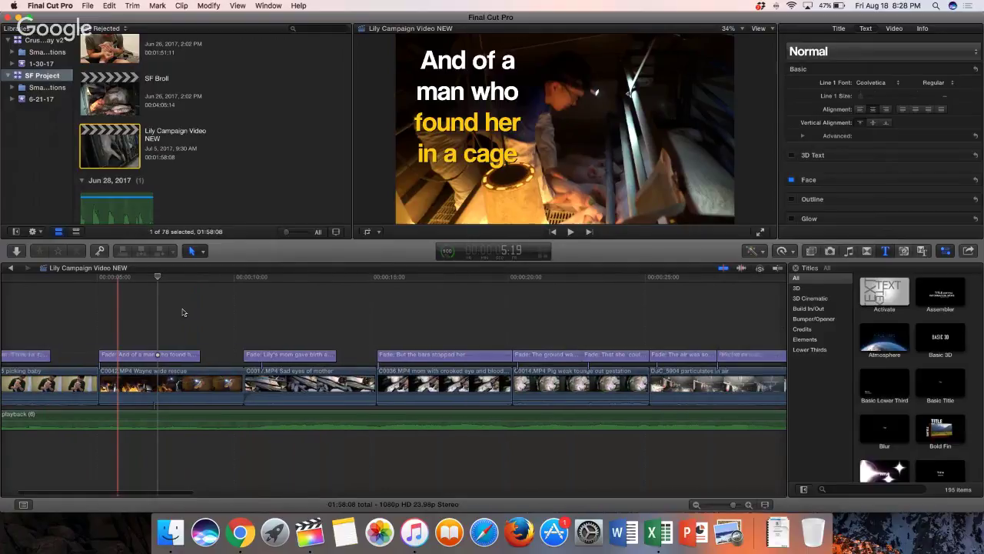
Restart playback from the beginning and watch it in full screen.
key(Home)
key(space)
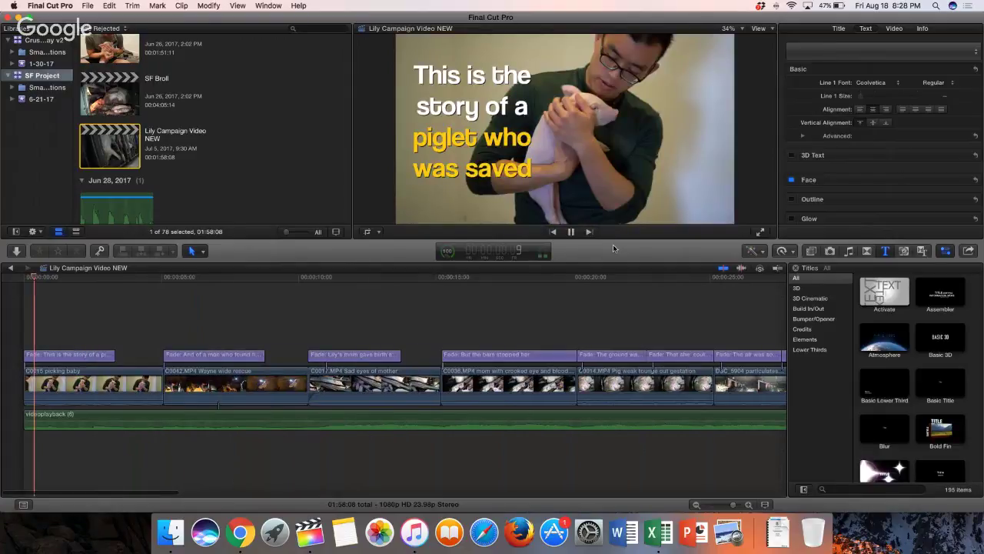
click(760, 231)
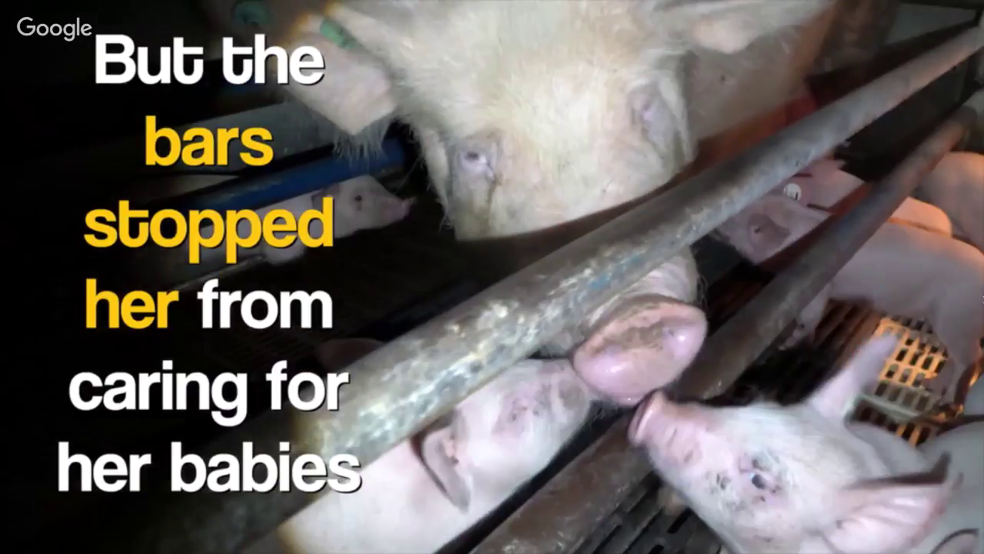
Pause full-screen playback and return to the editing window at the 12:15 crate shot.
key(space)
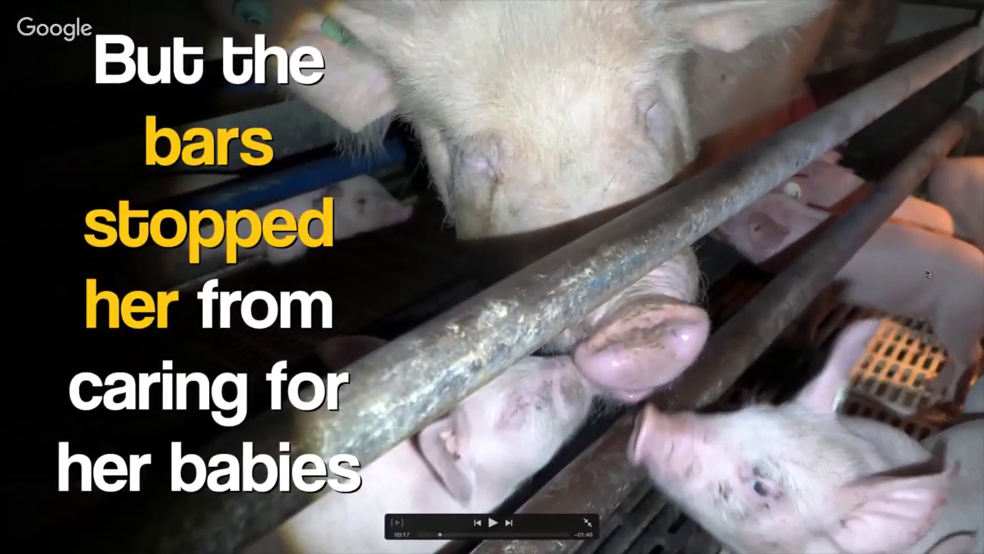
key(super+Tab)
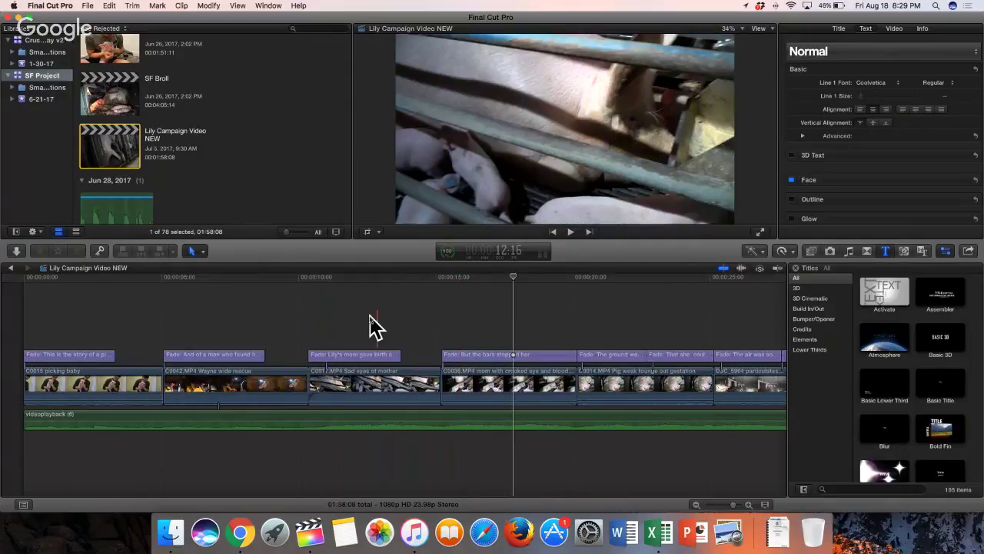
key(space)
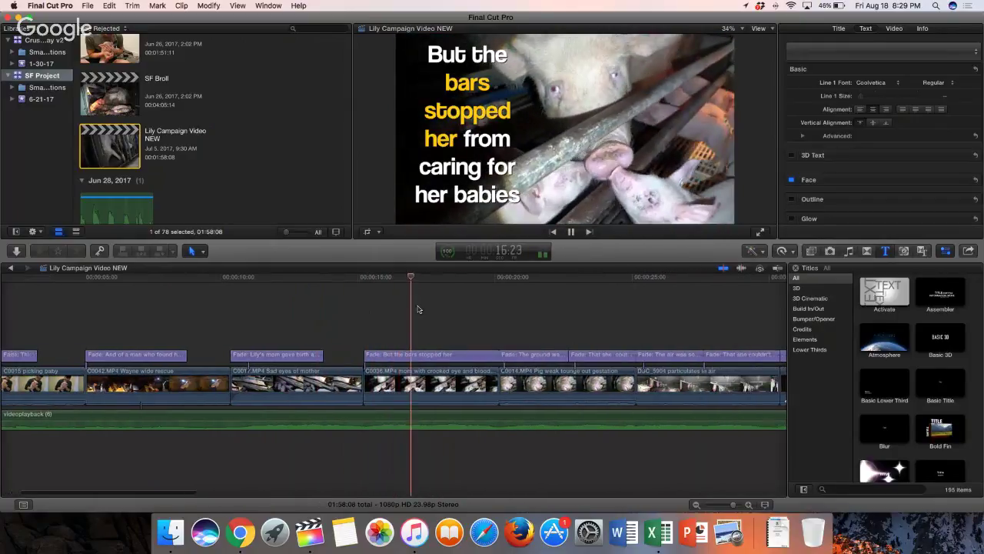
key(space)
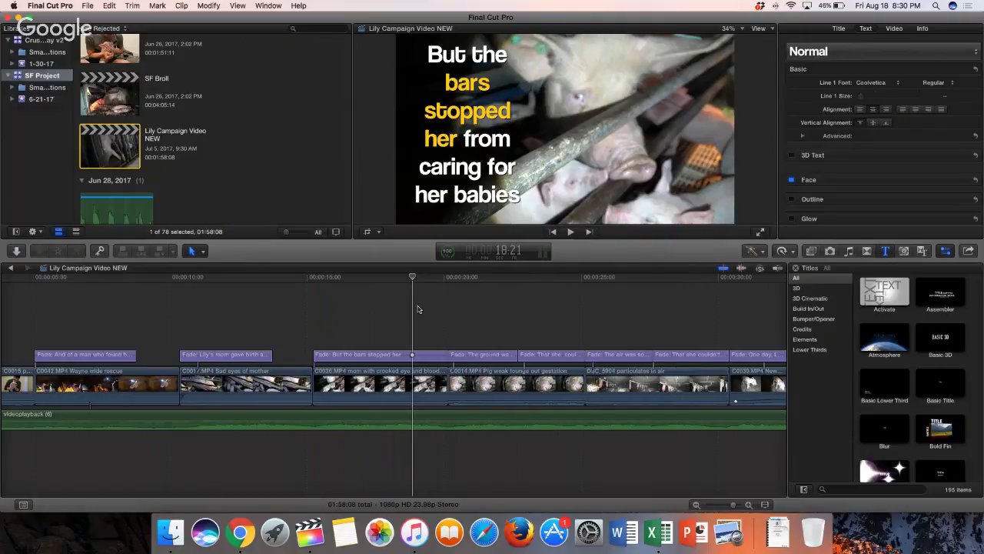
key(space)
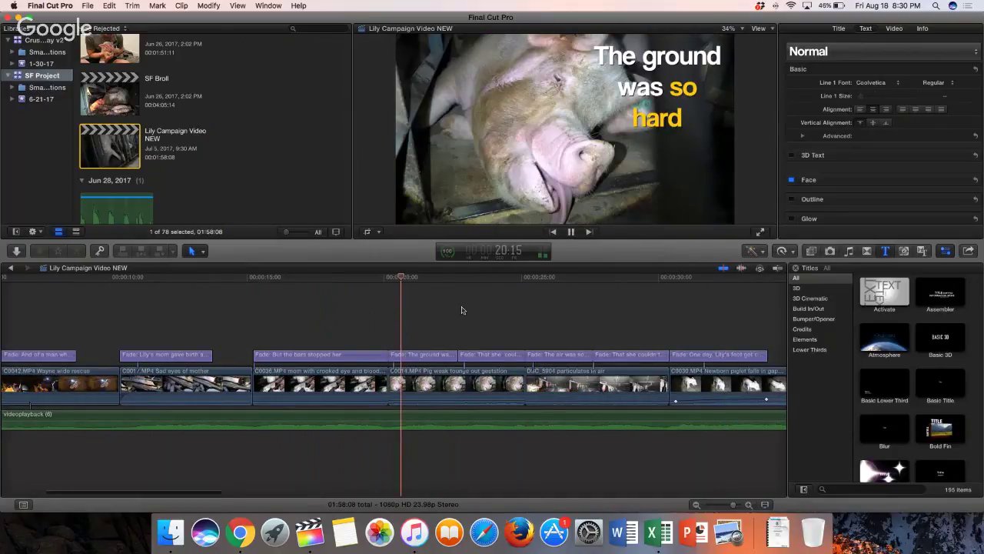
key(space)
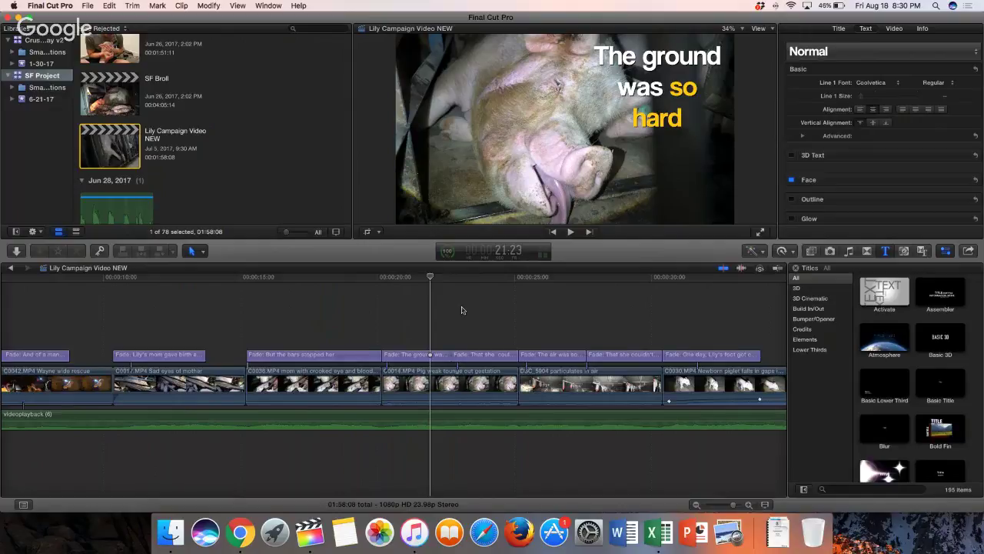
key(space)
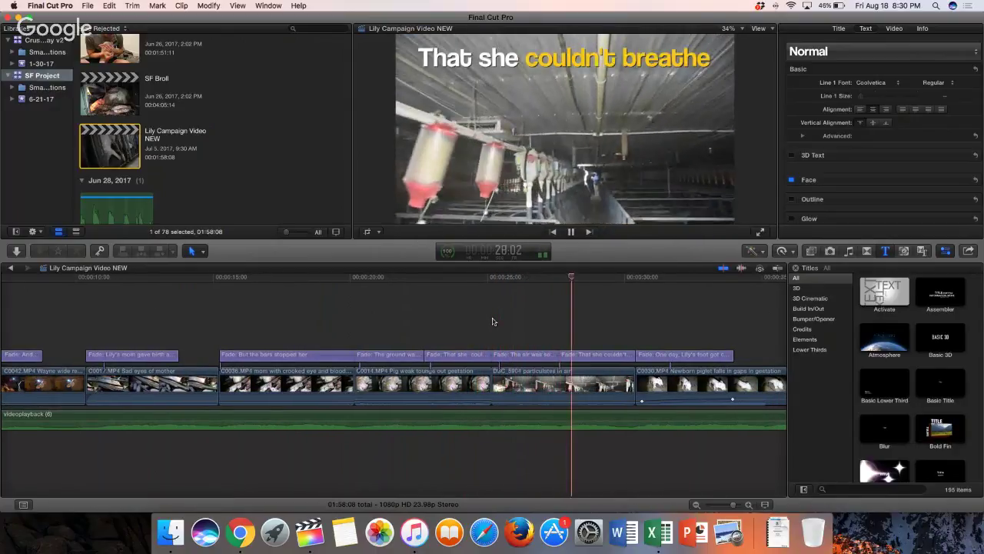
key(space)
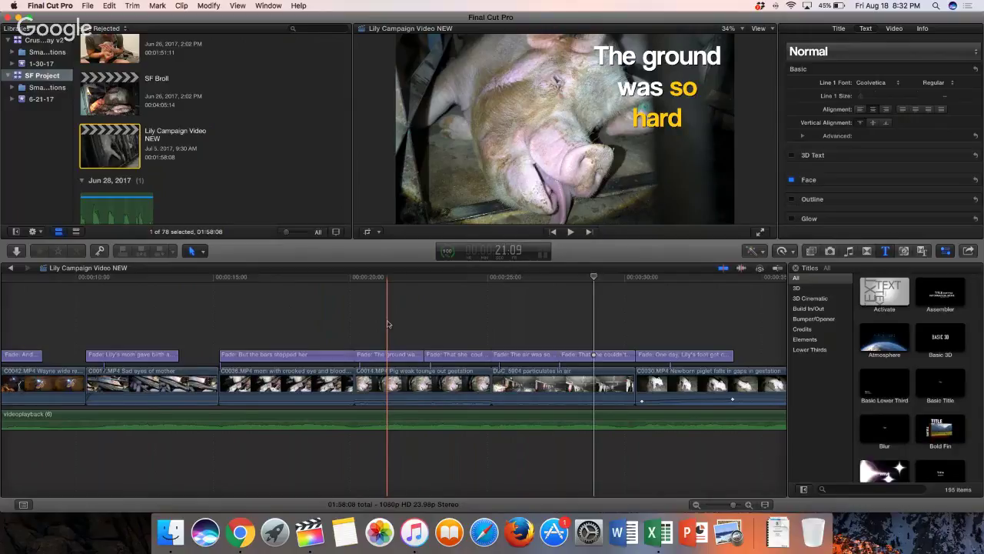
key(space)
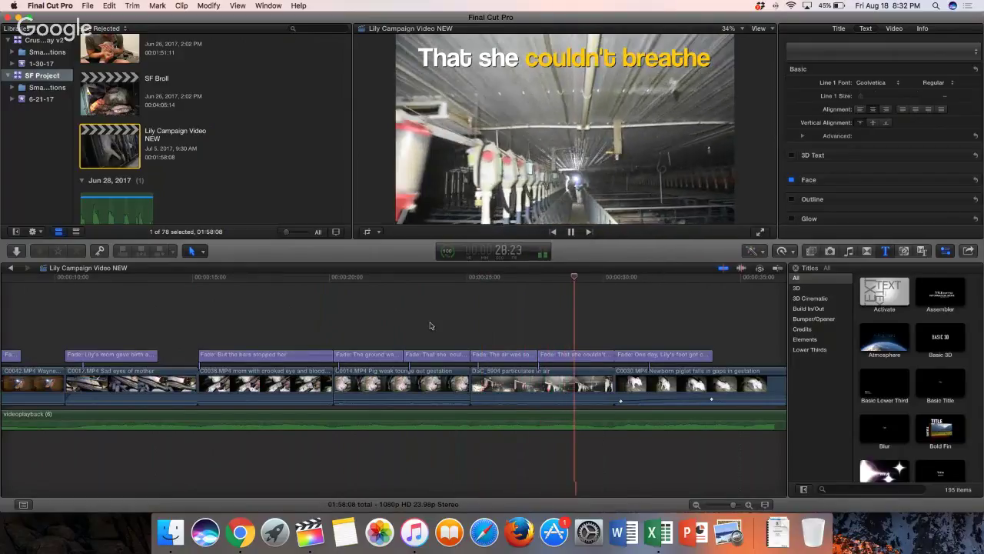
scroll(430, 325, right, 5)
scroll(430, 325, right, 1)
key(space)
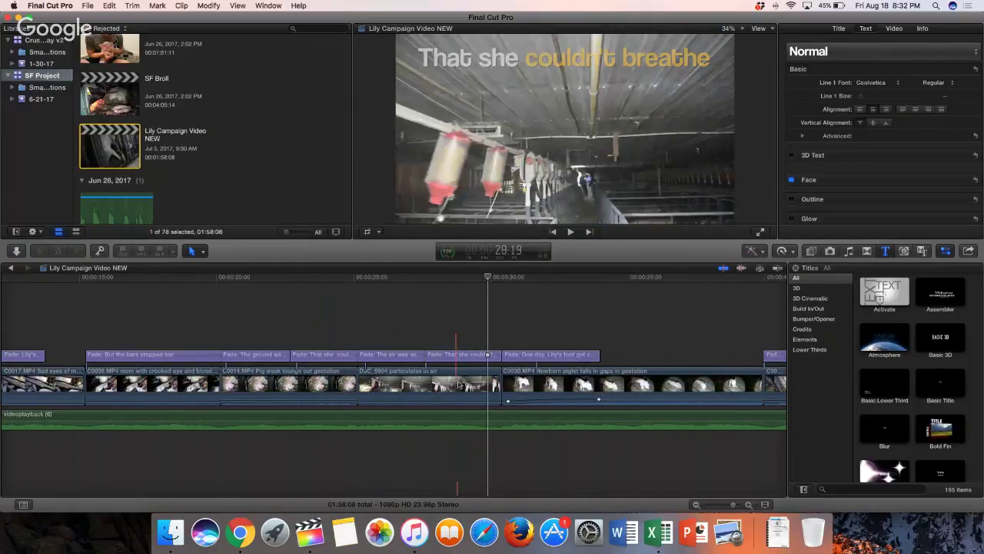
click(514, 335)
key(space)
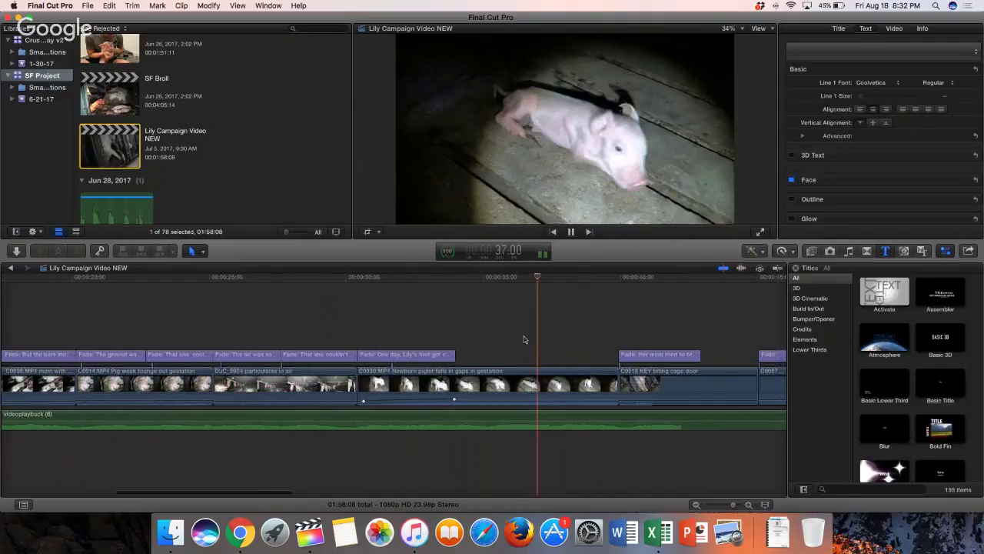
key(space)
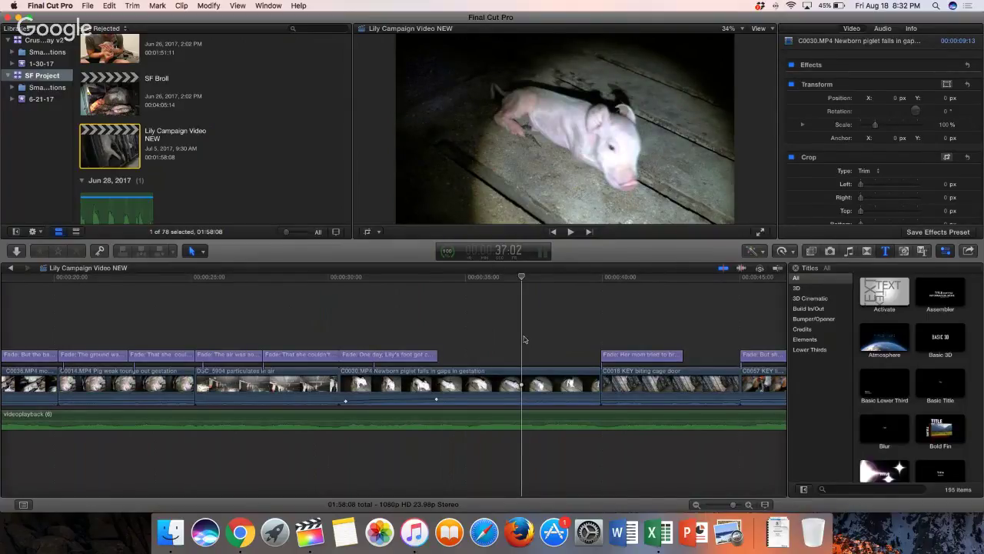
key(space)
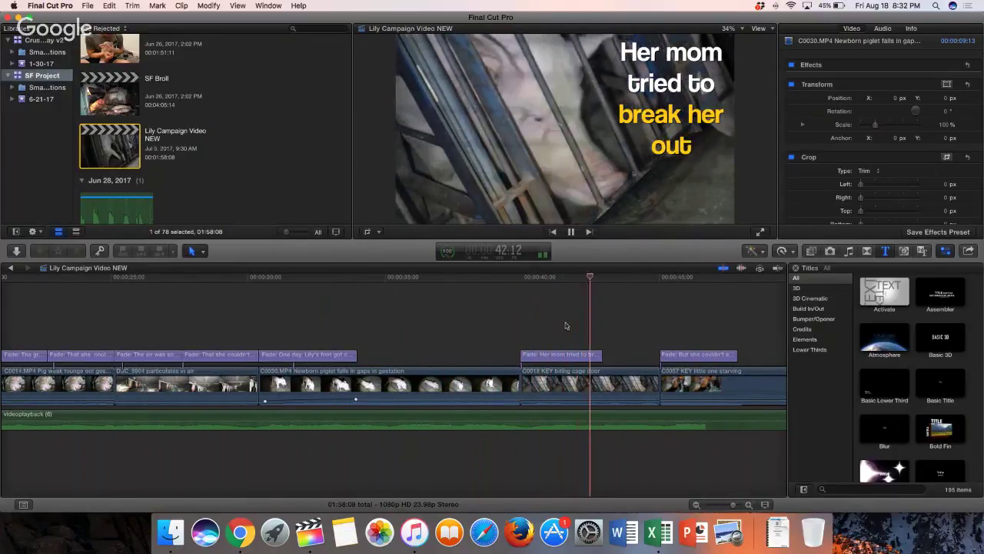
key(space)
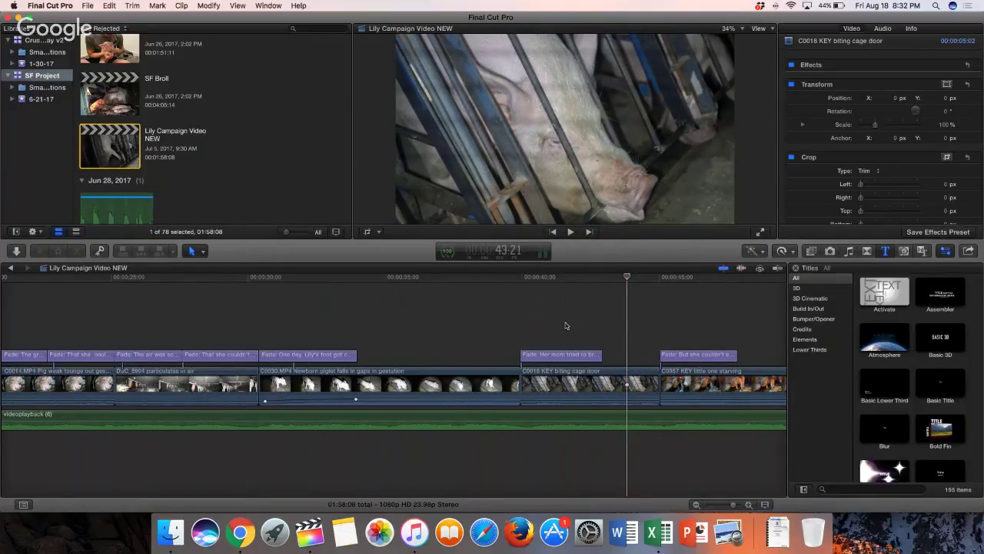
click(565, 325)
key(space)
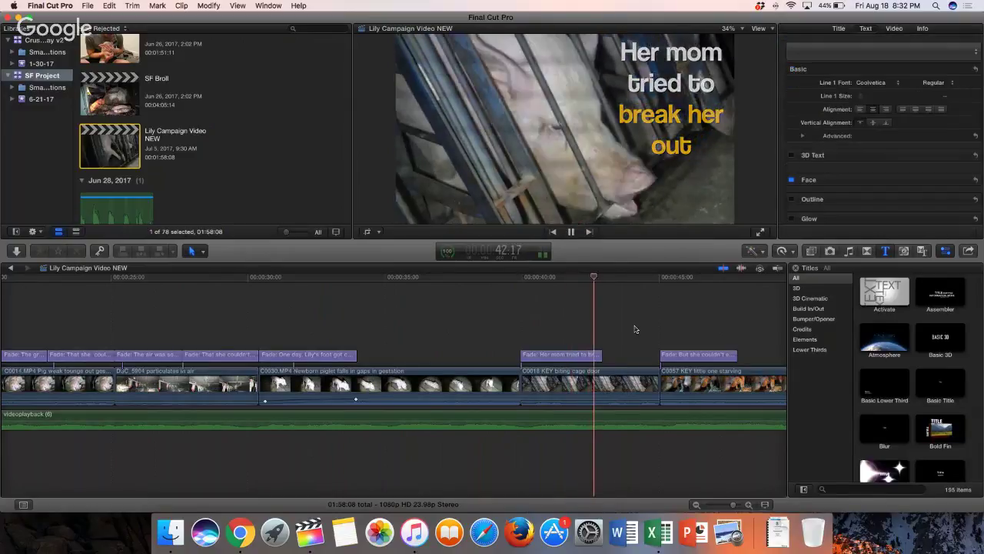
scroll(636, 326, right, 3)
scroll(630, 328, right, 2)
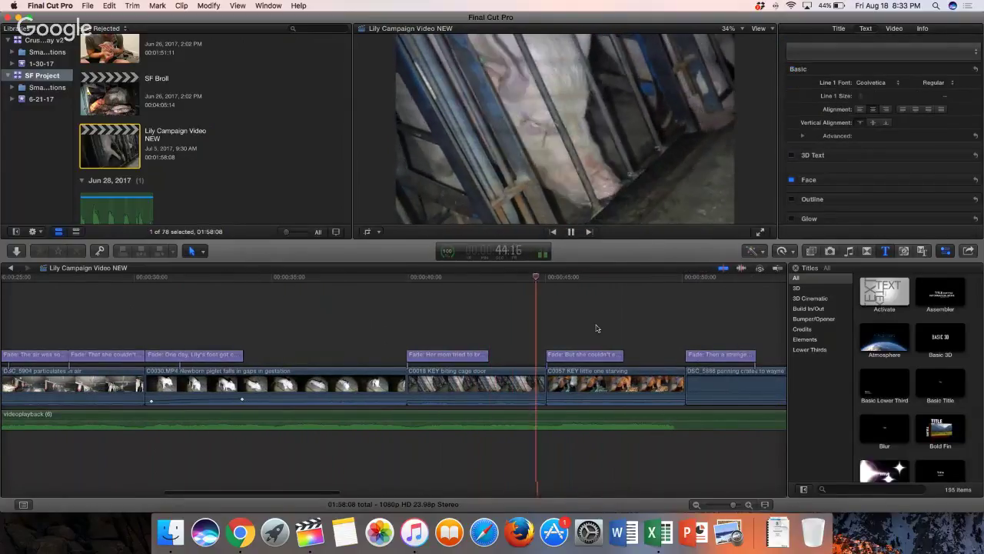
scroll(595, 329, right, 2)
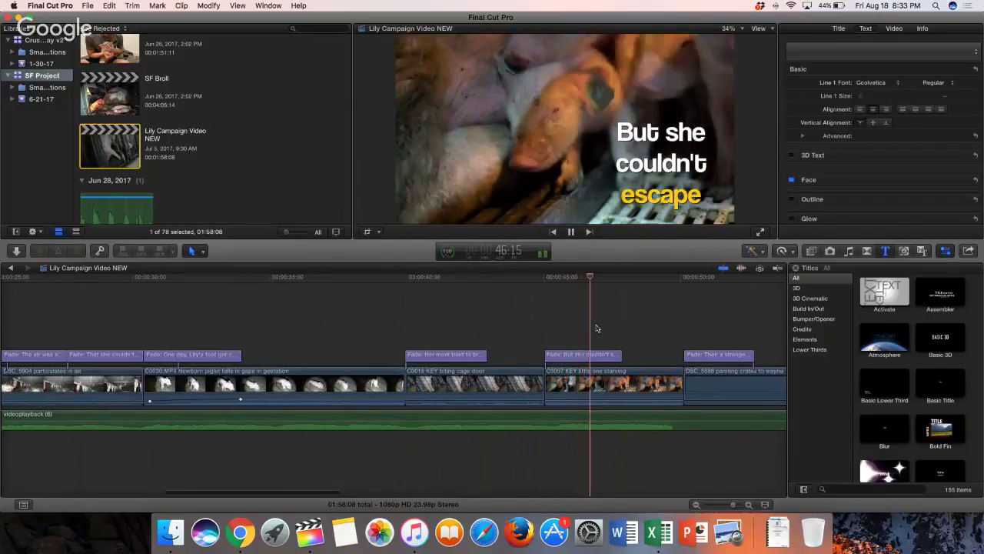
key(space)
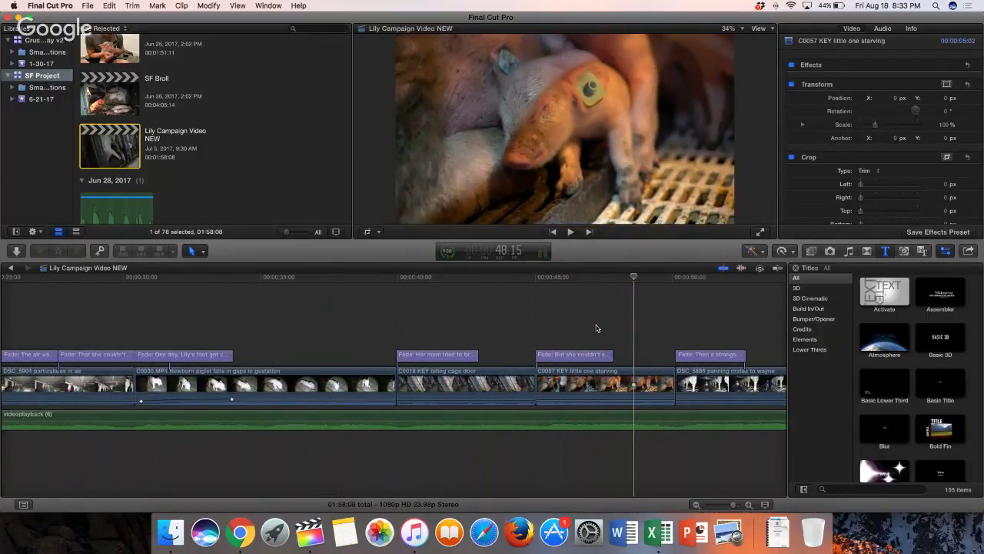
key(space)
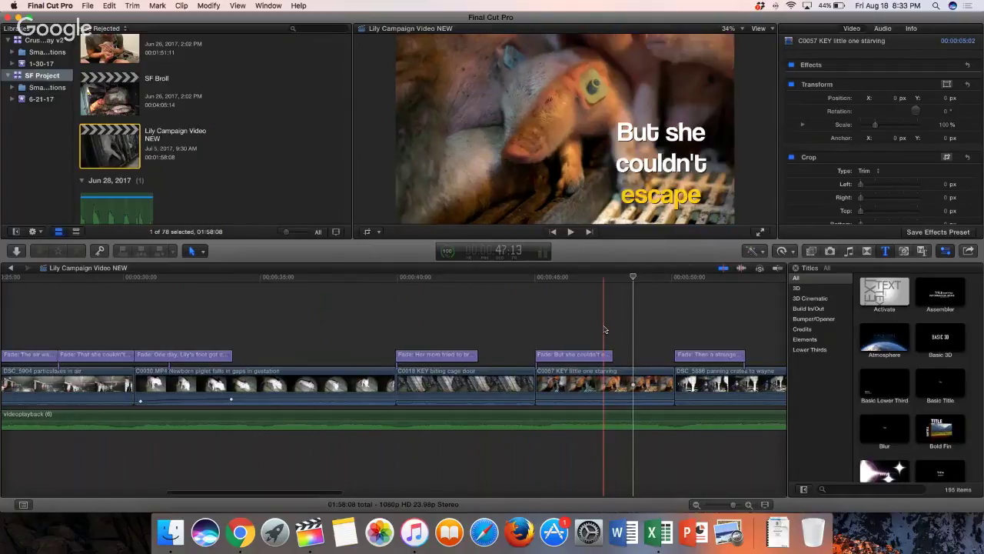
scroll(600, 328, right, 3)
scroll(606, 329, right, 3)
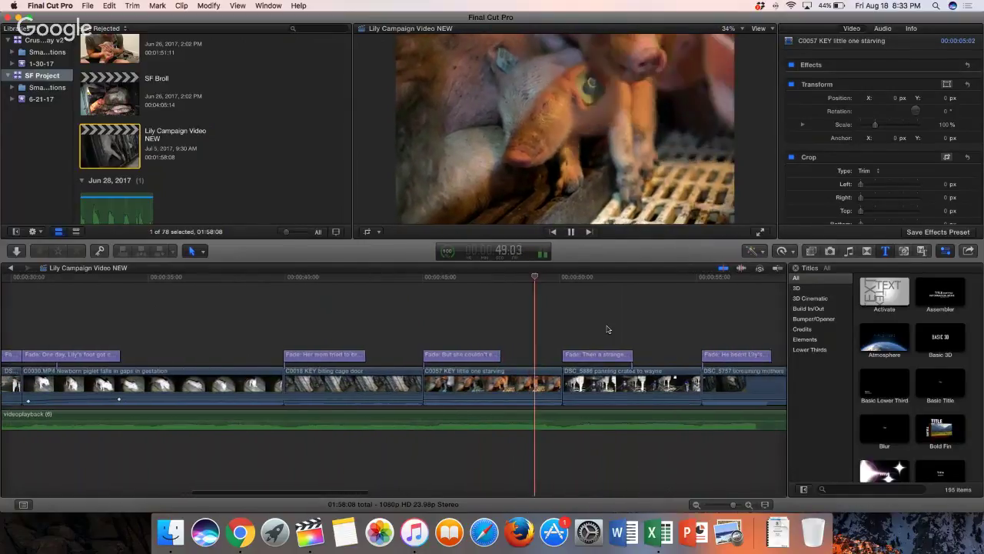
scroll(606, 329, right, 1)
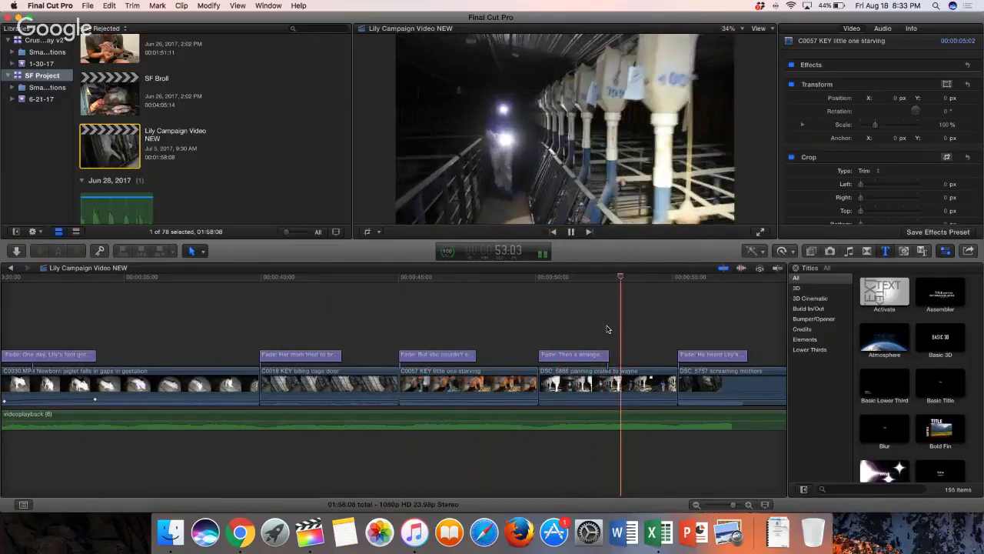
scroll(606, 329, right, 1)
key(space)
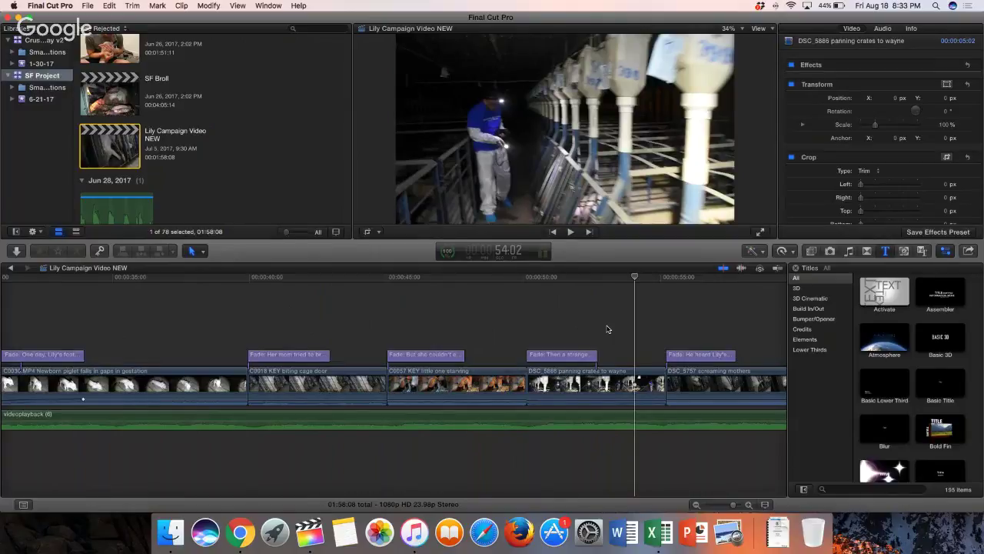
scroll(608, 328, left, 12)
click(498, 323)
key(space)
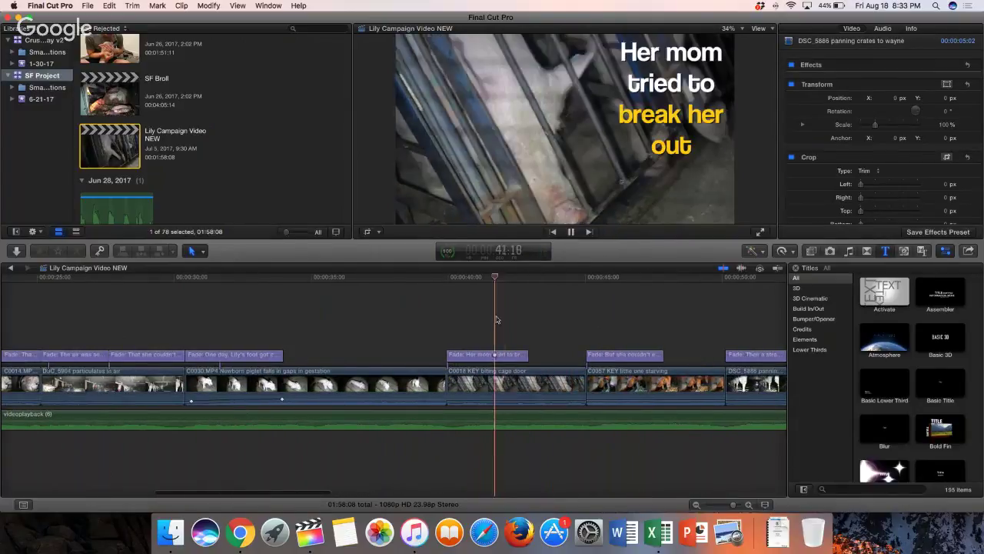
scroll(530, 317, right, 4)
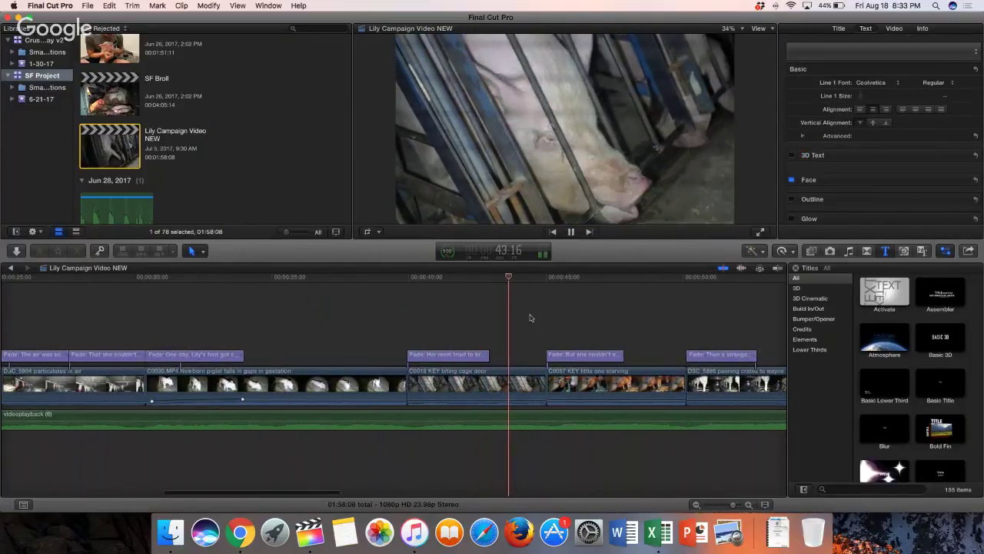
scroll(534, 317, right, 3)
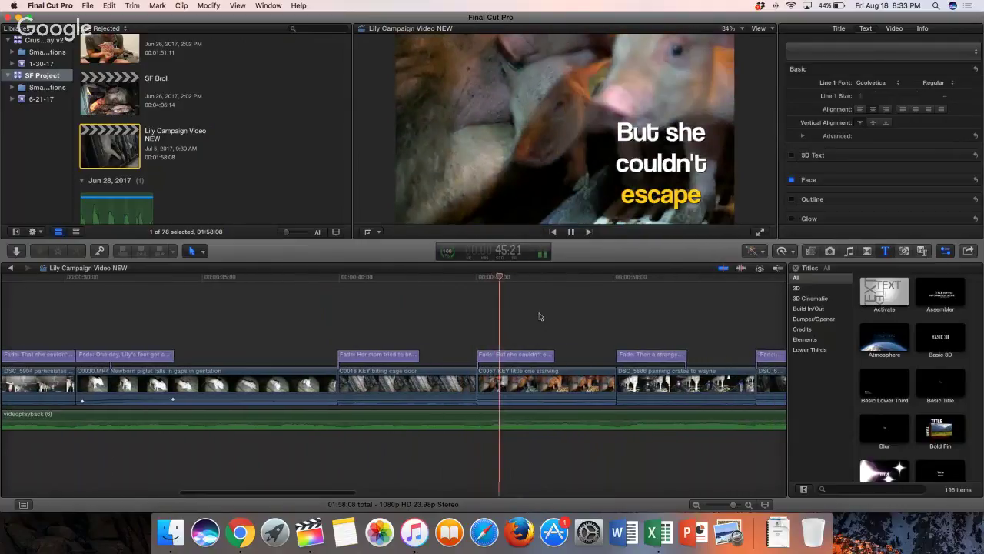
scroll(538, 315, right, 5)
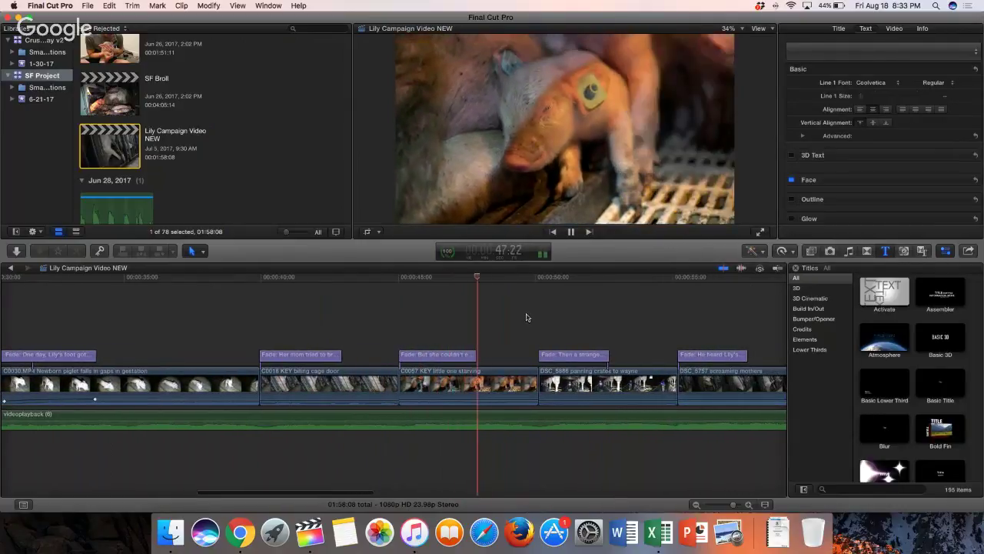
scroll(528, 317, right, 1)
scroll(526, 318, right, 1)
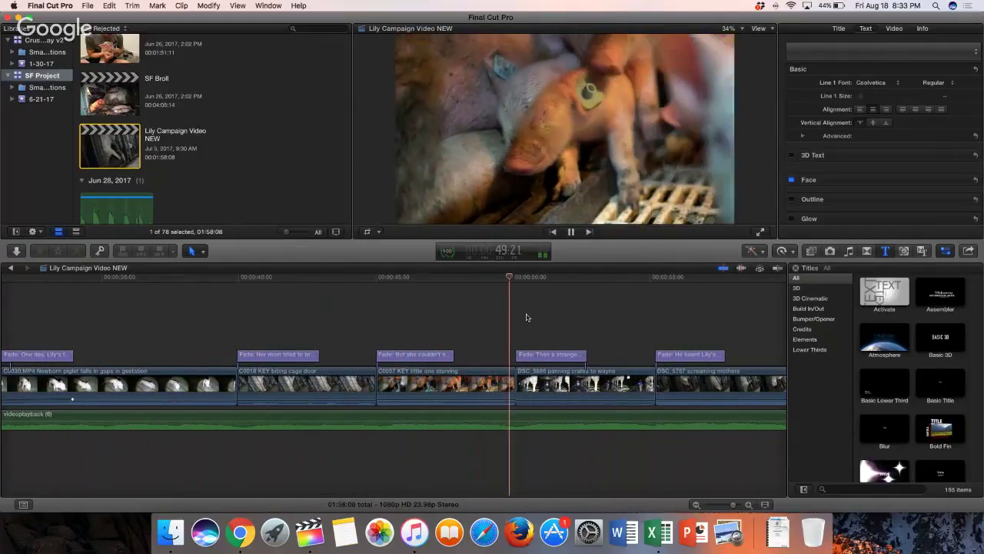
key(space)
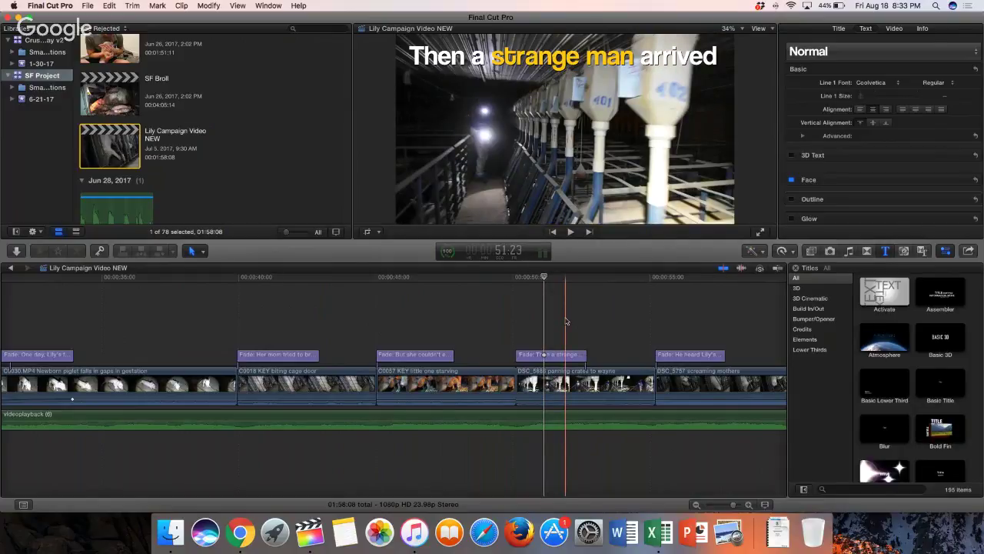
key(space)
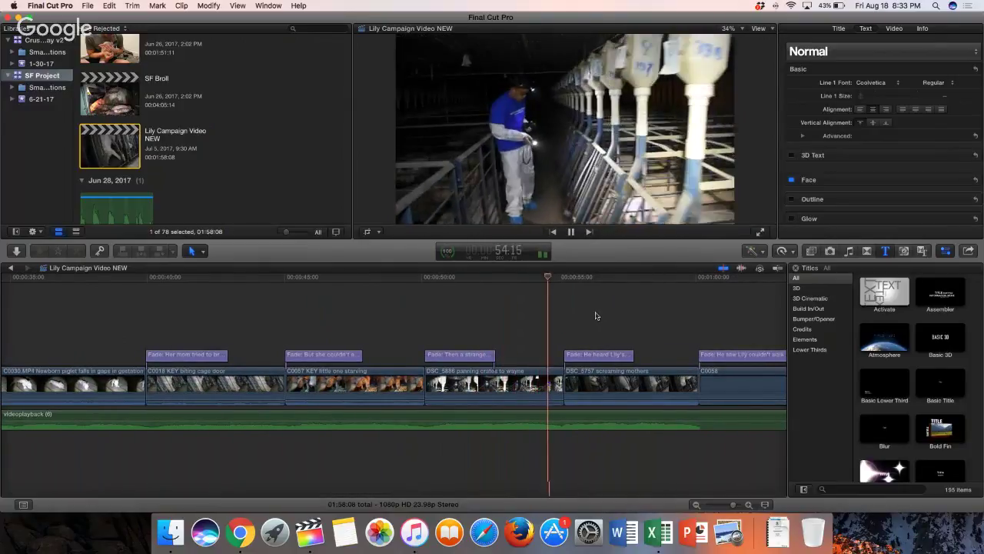
click(530, 315)
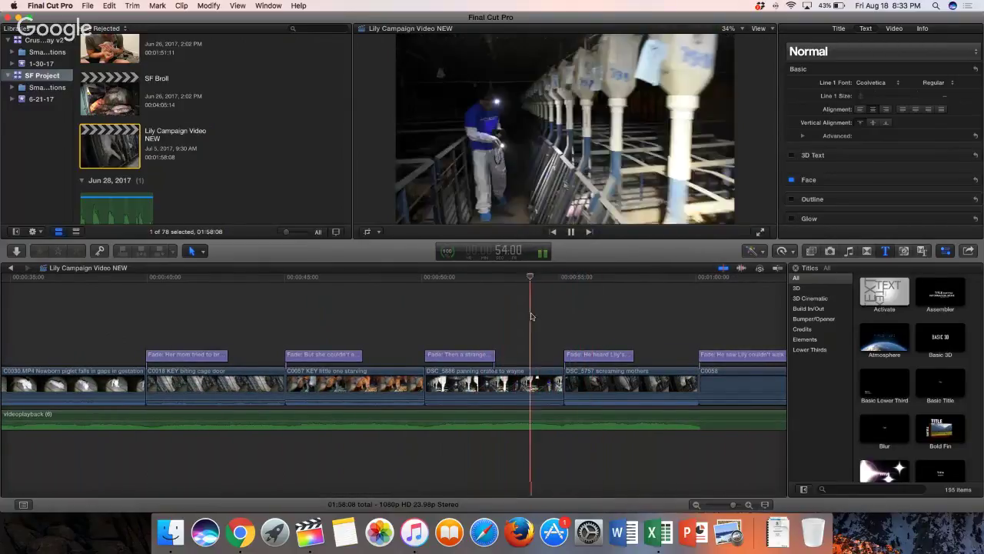
key(space)
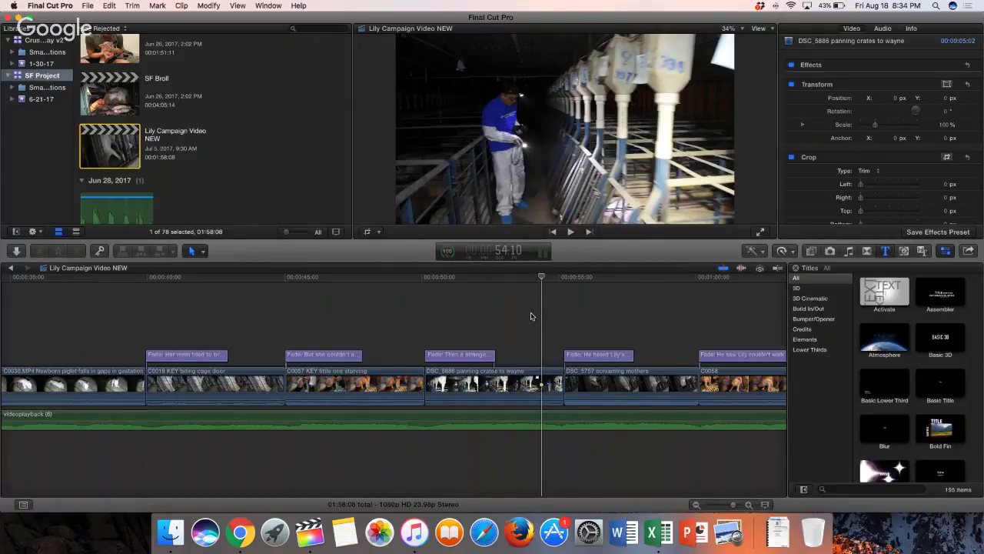
key(space)
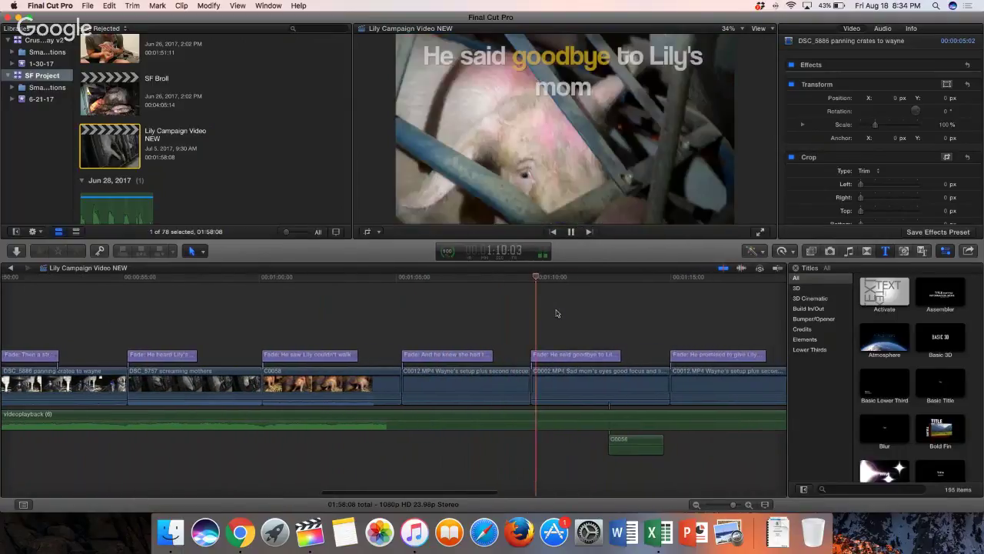
key(space)
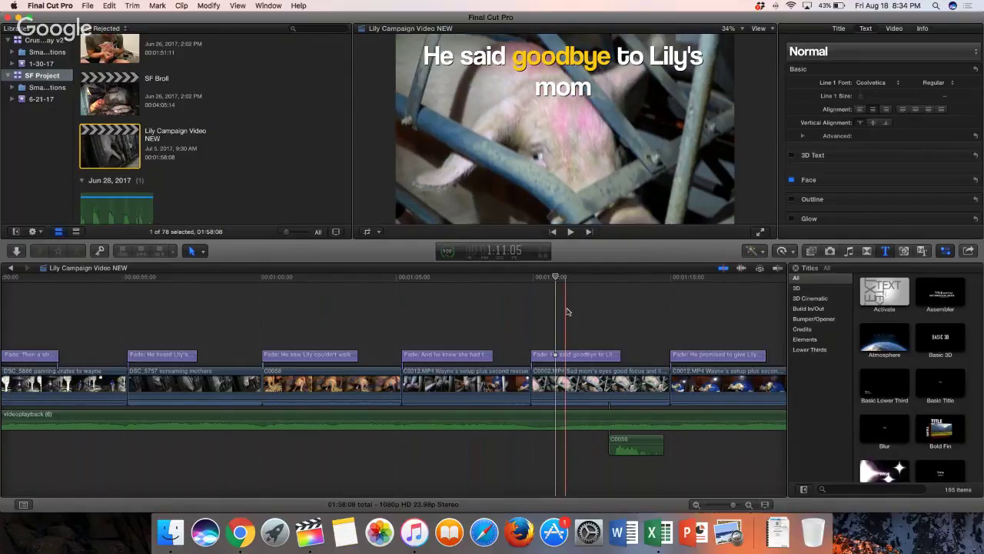
Play from clip C0012 in full screen, then exit and stop at 1:35:12.
click(541, 314)
key(space)
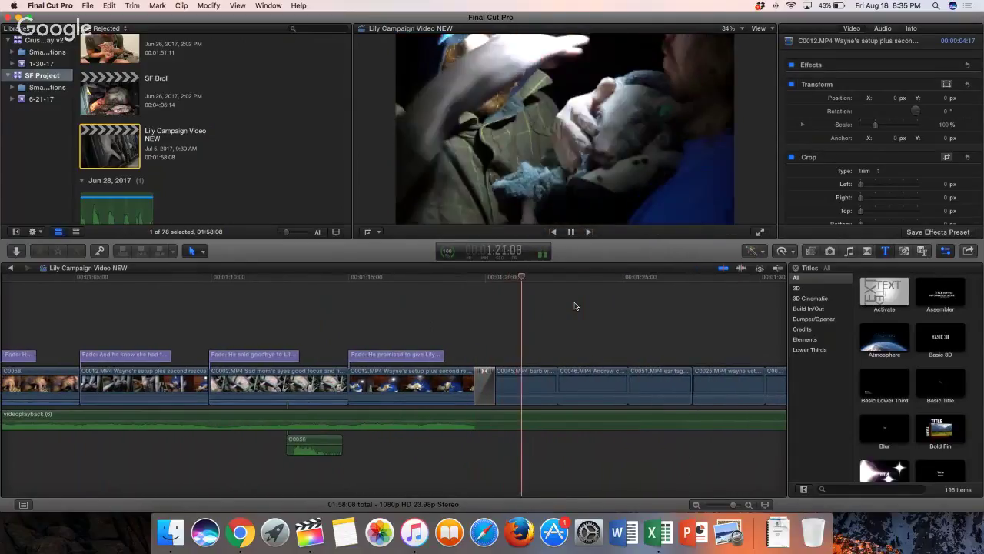
click(760, 232)
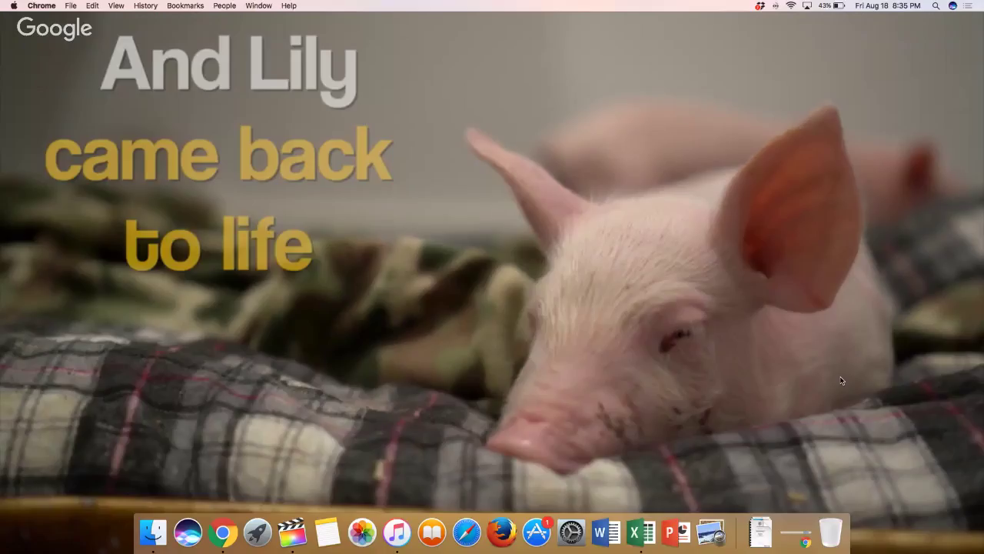
key(Escape)
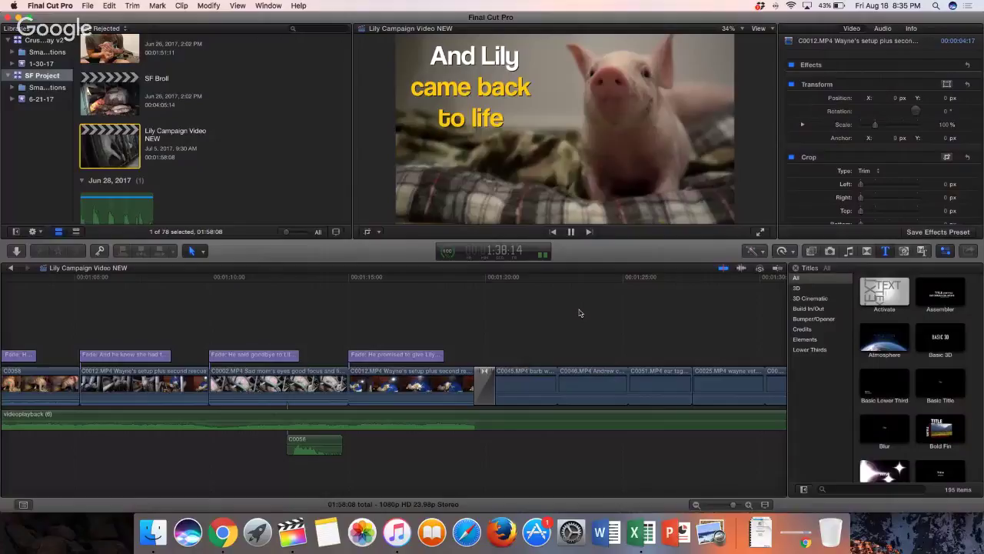
key(space)
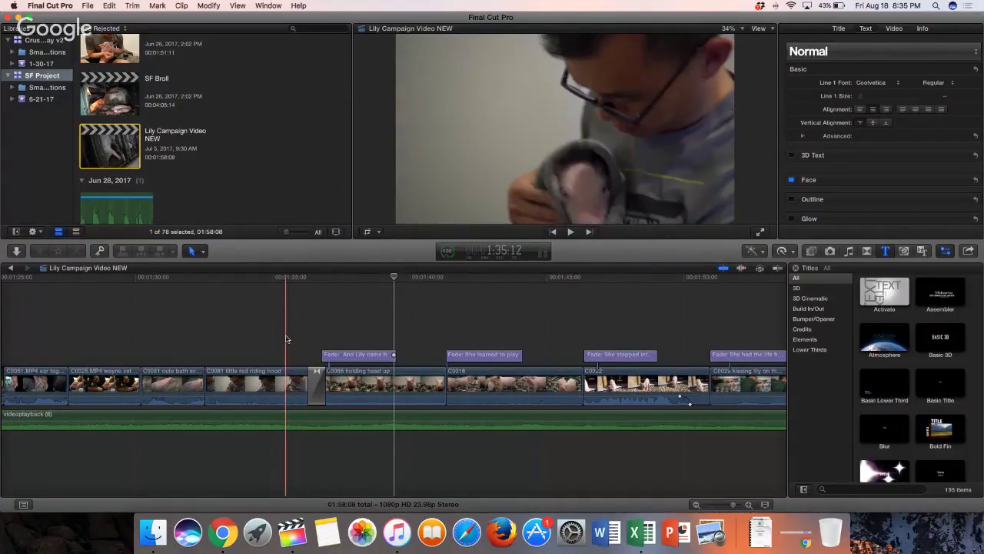
scroll(285, 339, right, 5)
scroll(285, 339, left, 8)
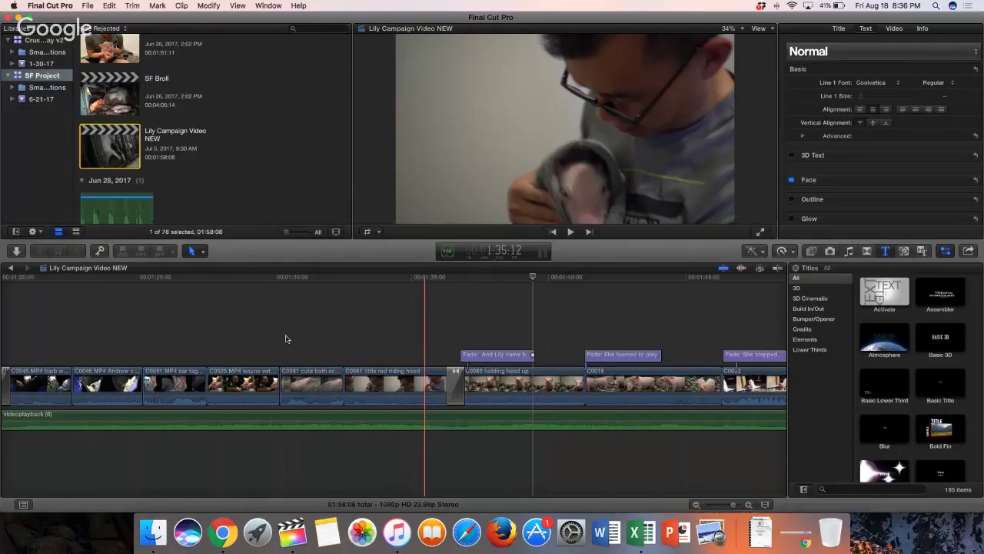
scroll(285, 338, left, 2)
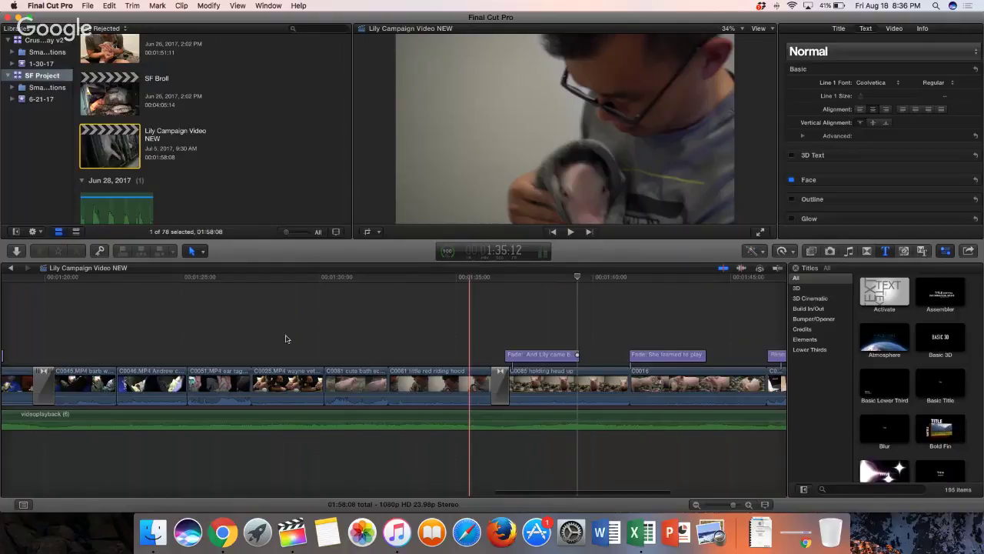
scroll(285, 339, left, 8)
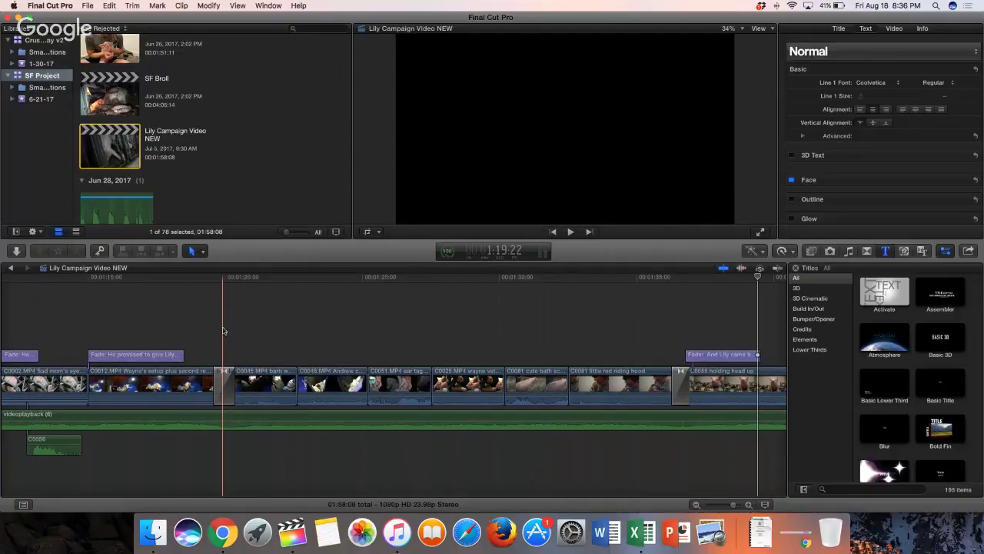
Play from C0012 to the And Lily came back title full screen, then bring up Hangouts.
click(223, 330)
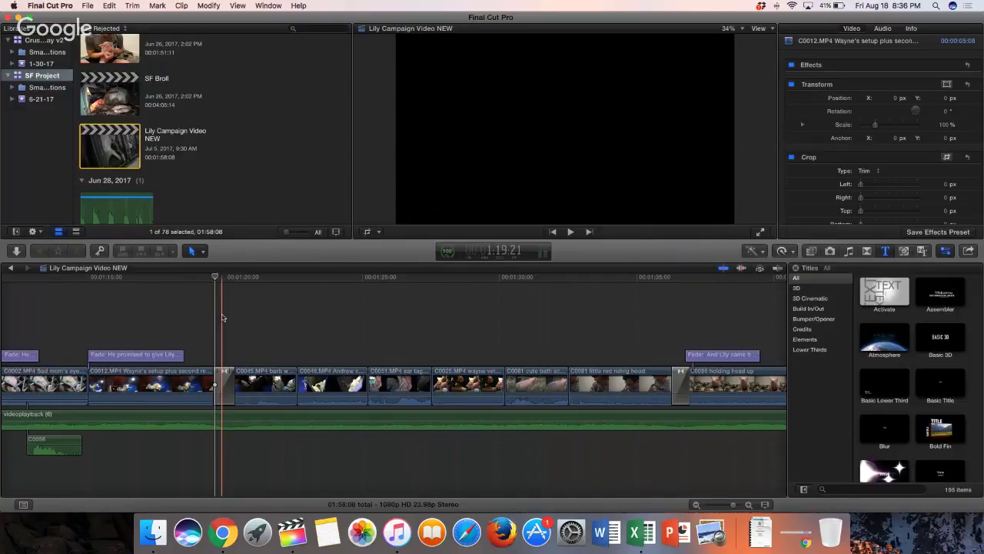
key(space)
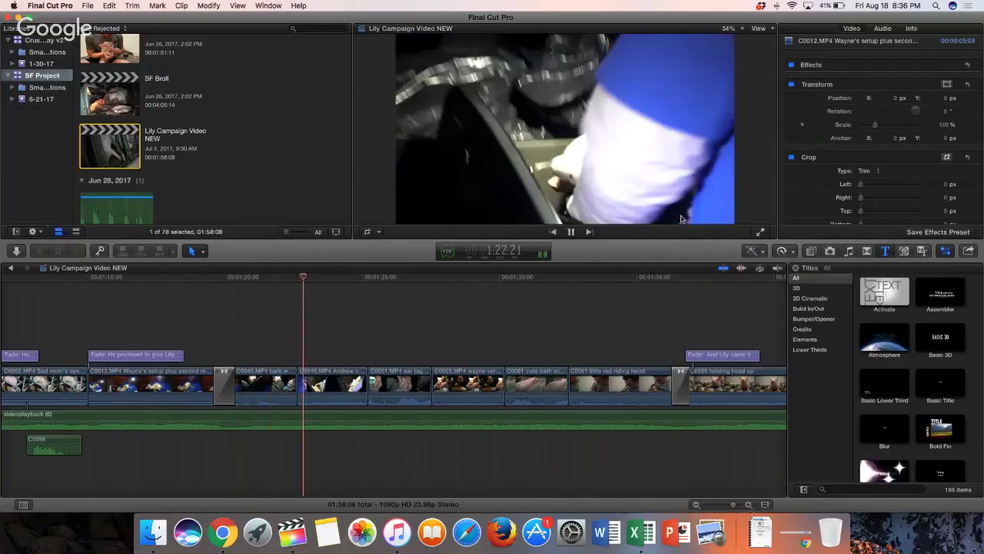
click(761, 231)
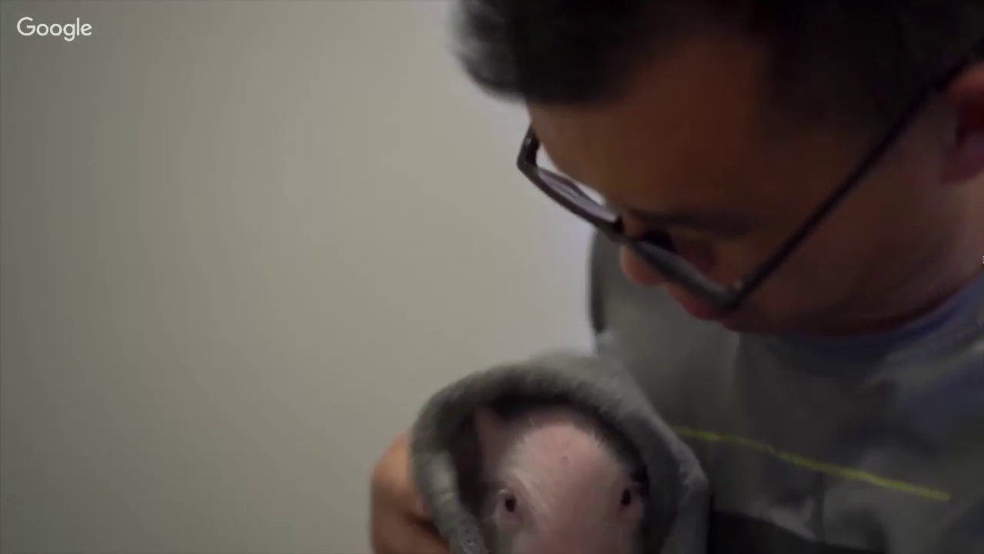
key(Escape)
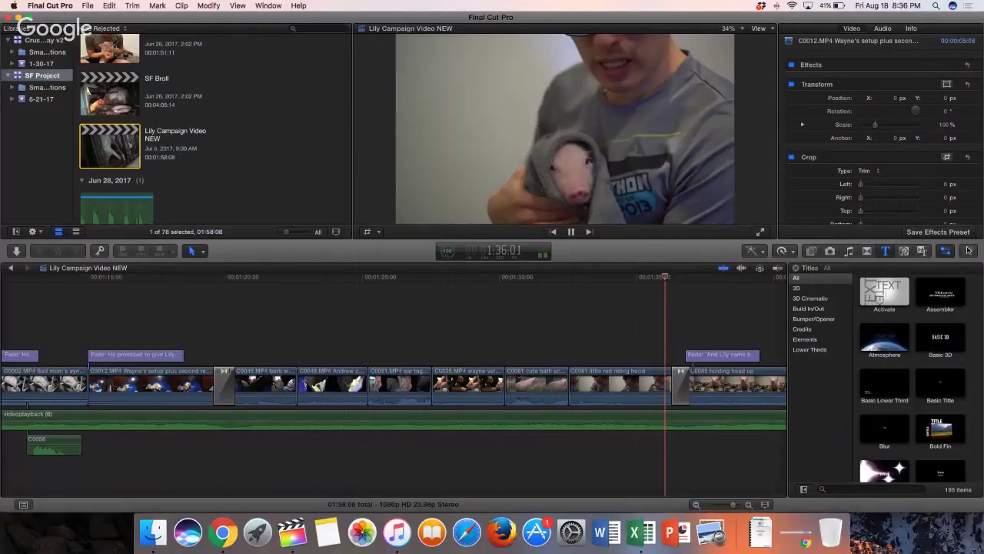
key(space)
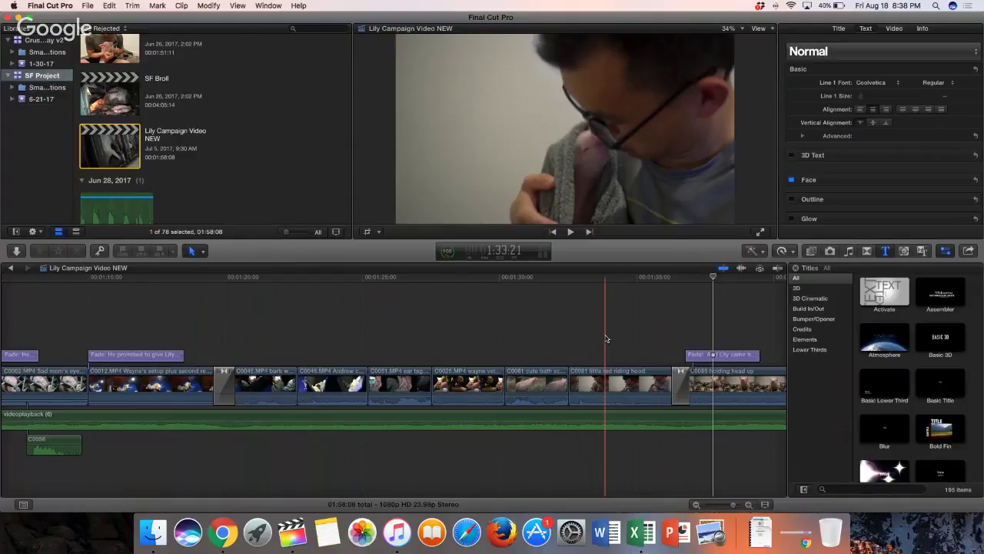
scroll(615, 335, right, 2)
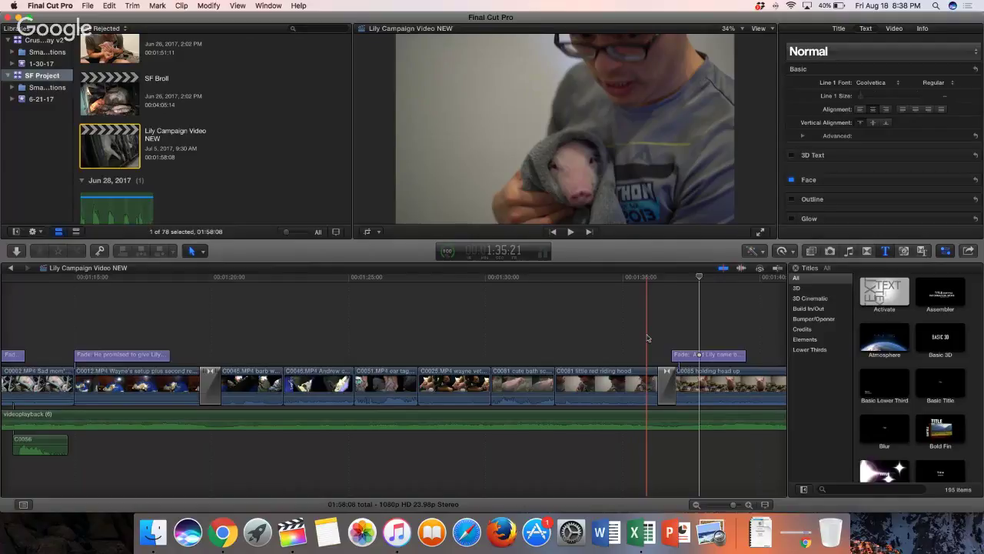
click(236, 514)
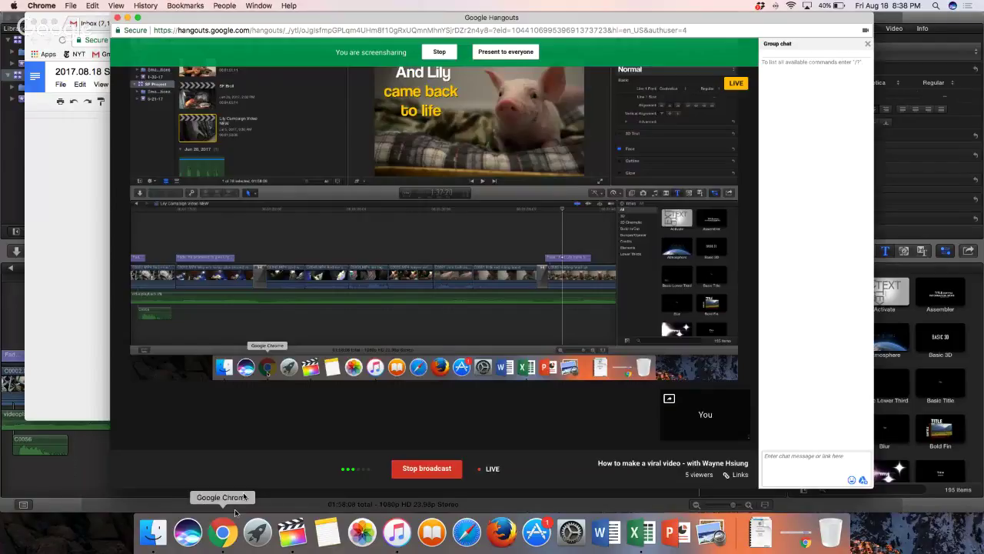
Switch from the Hangouts screenshare back to Final Cut Pro at the 'And Lily came back to life' caption.
key(super+h)
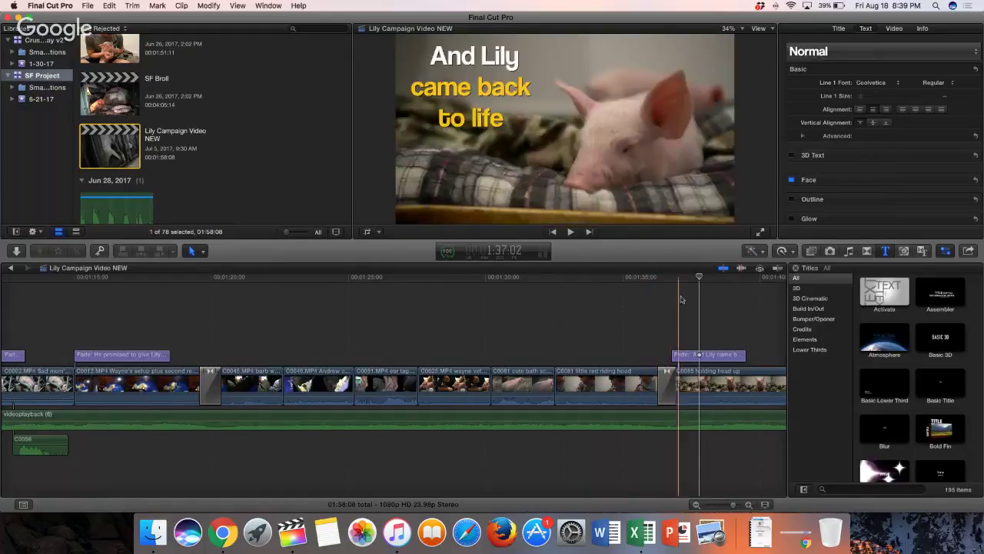
click(661, 301)
key(space)
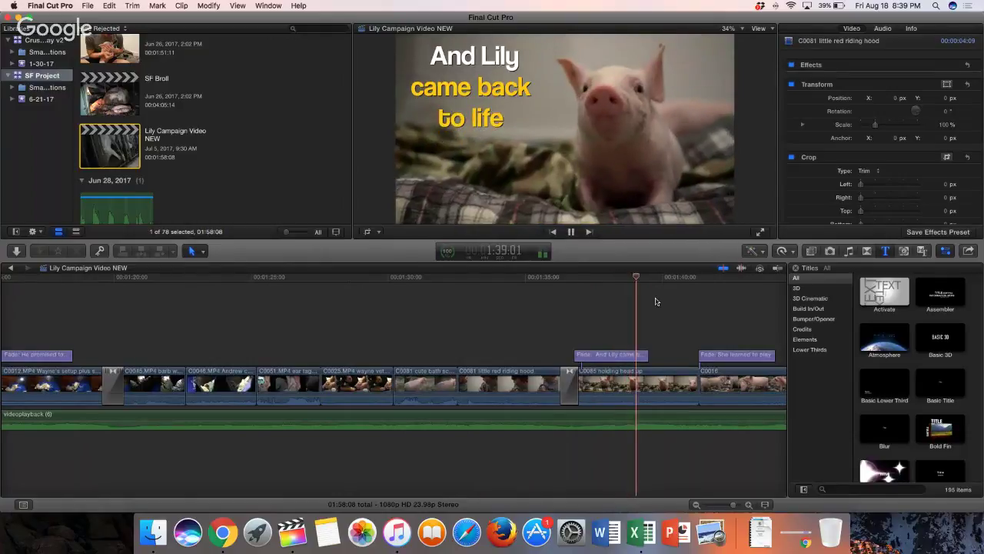
key(space)
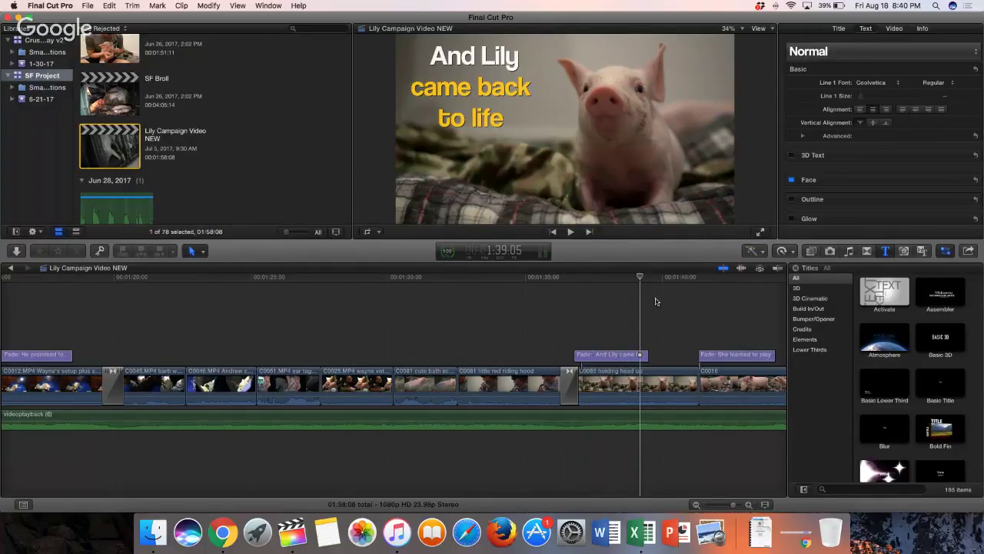
key(space)
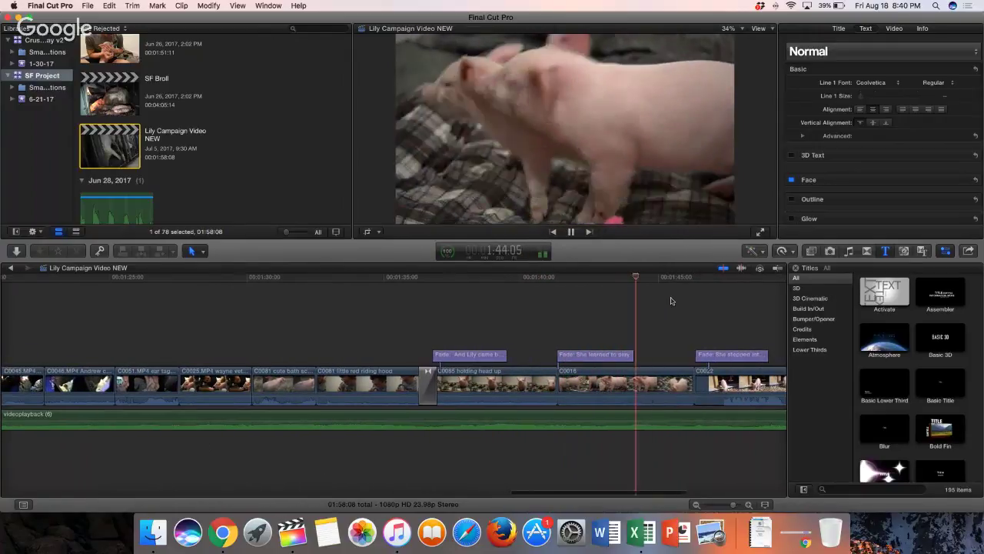
key(space)
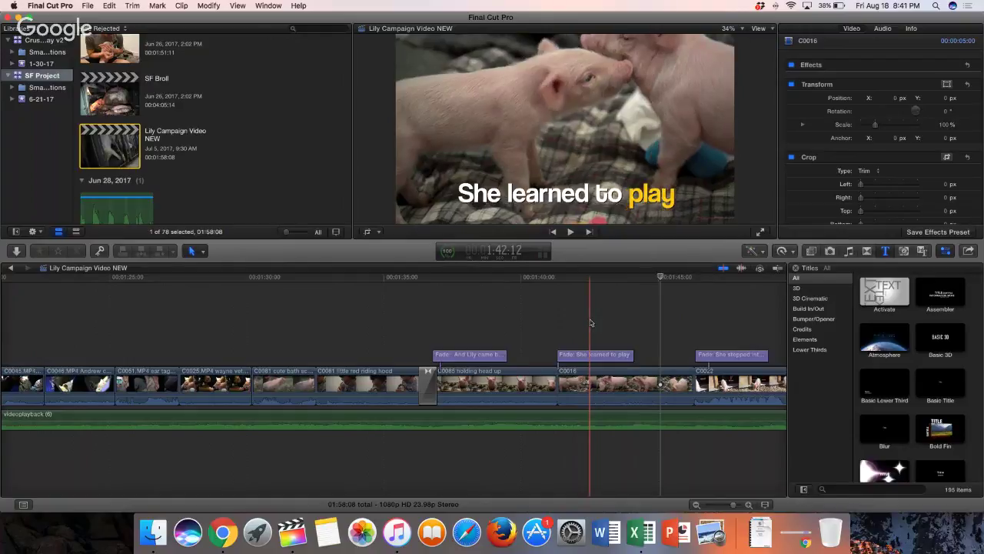
Play from the 'She learned to play' caption through to the 'Follow Lily's Story' card.
key(space)
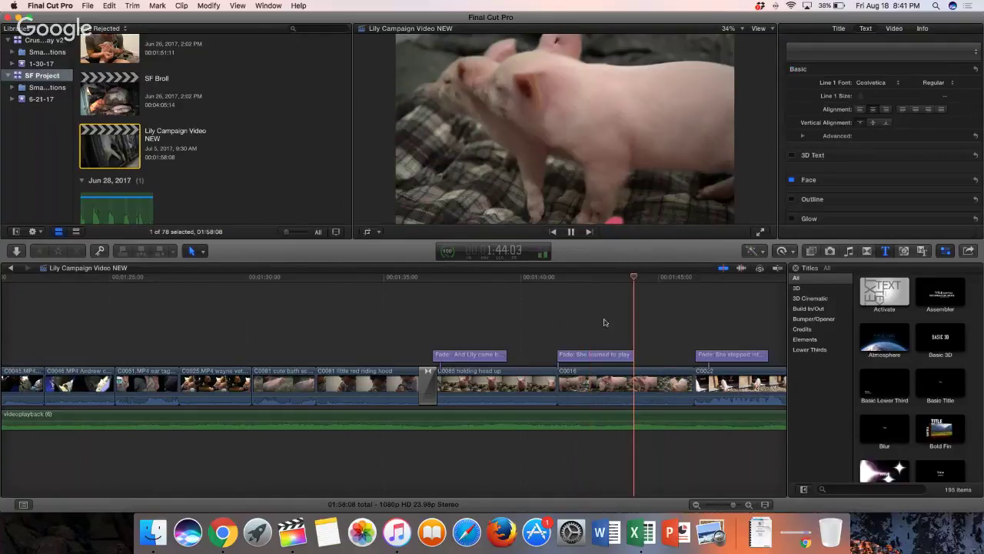
click(605, 322)
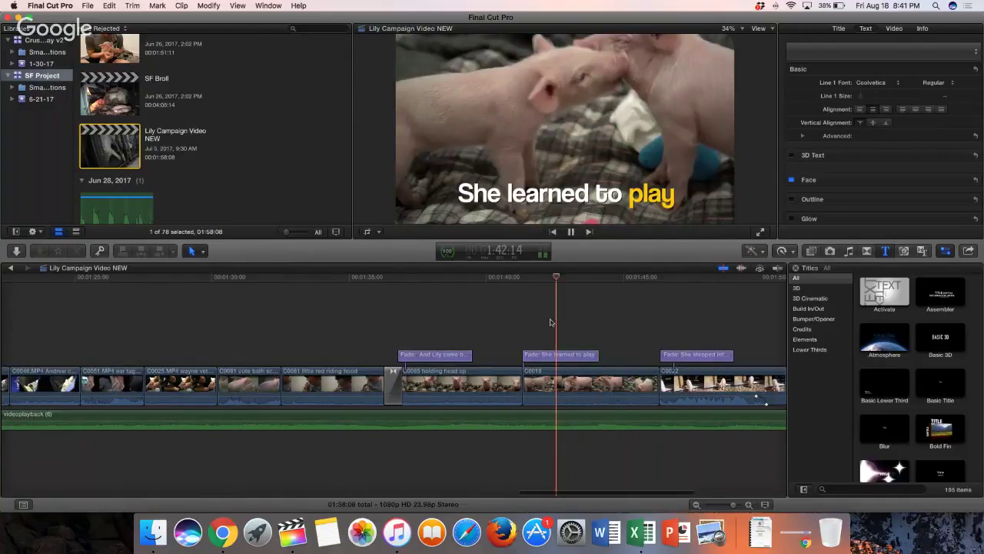
key(space)
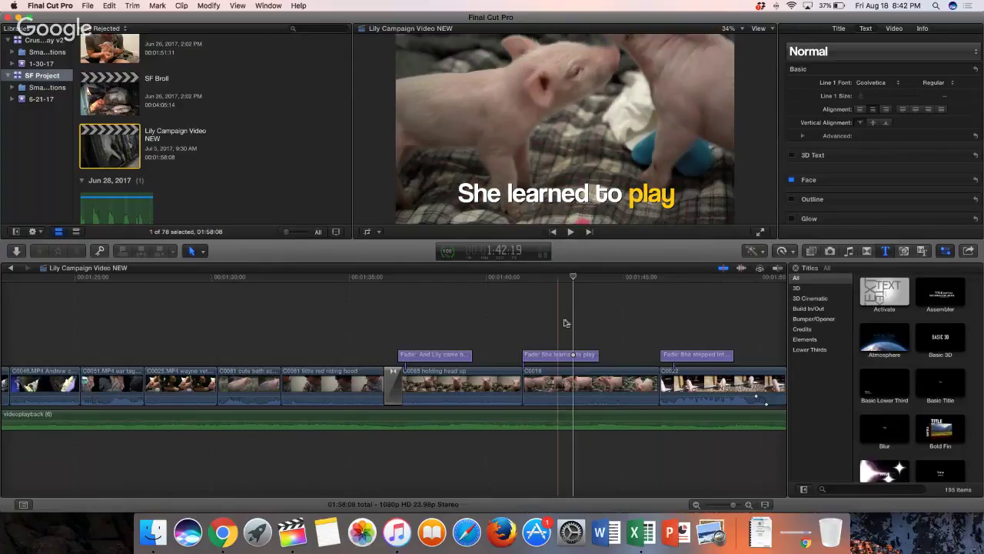
click(606, 321)
key(space)
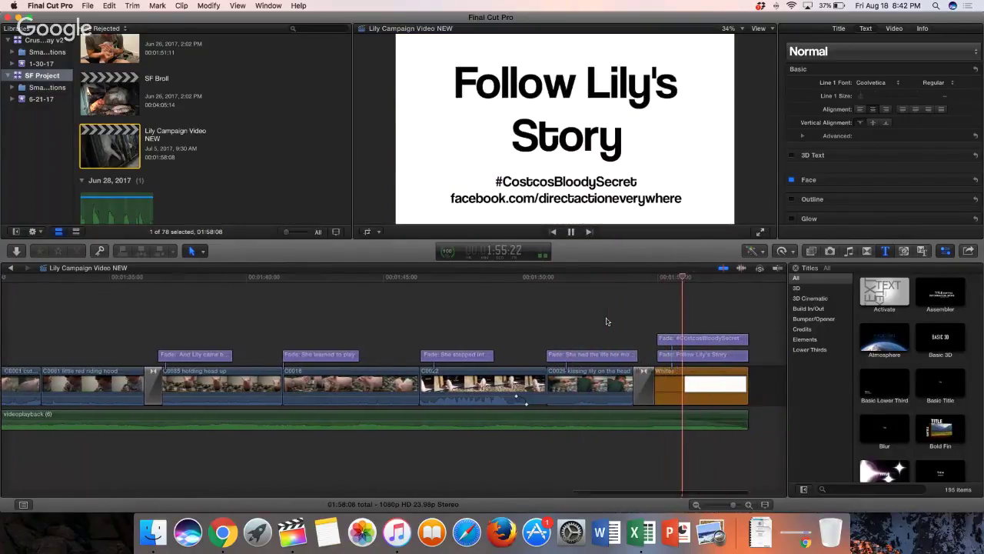
Stop playback at the 'mom dreamed' caption and scroll the timeline back toward the opening.
click(528, 322)
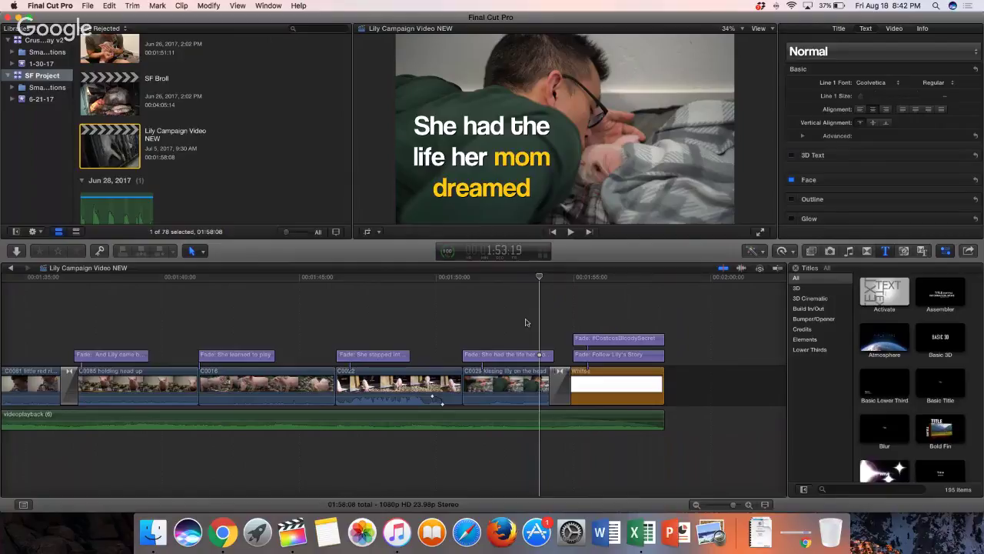
click(540, 319)
scroll(539, 321, left, 5)
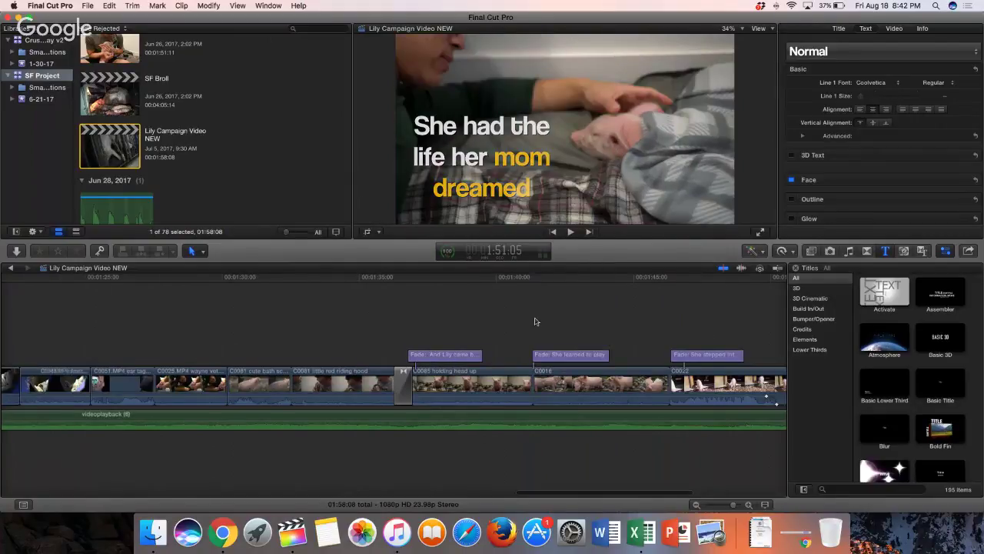
scroll(536, 321, left, 20)
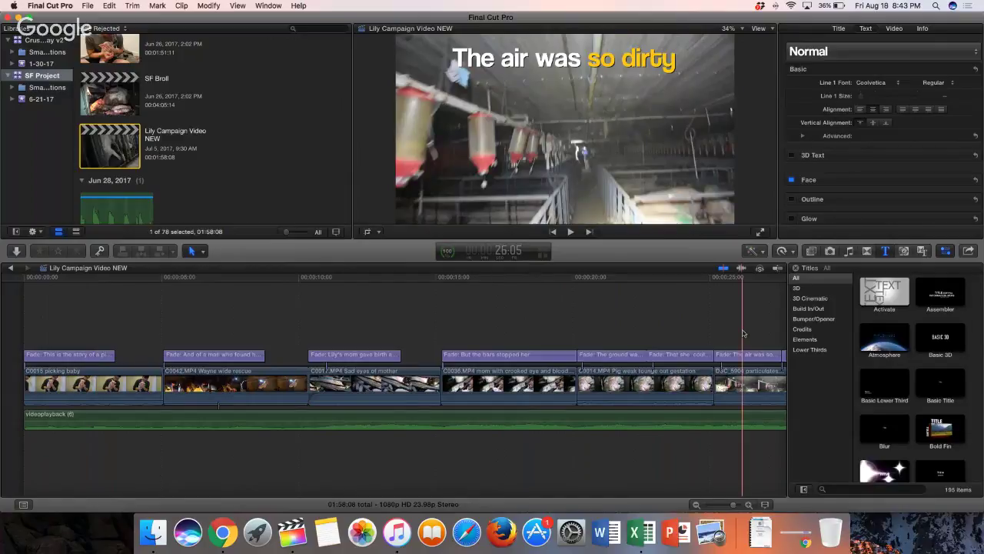
Preview the Custom title and play the opening caption over the piglet shot.
scroll(893, 345, down, 3)
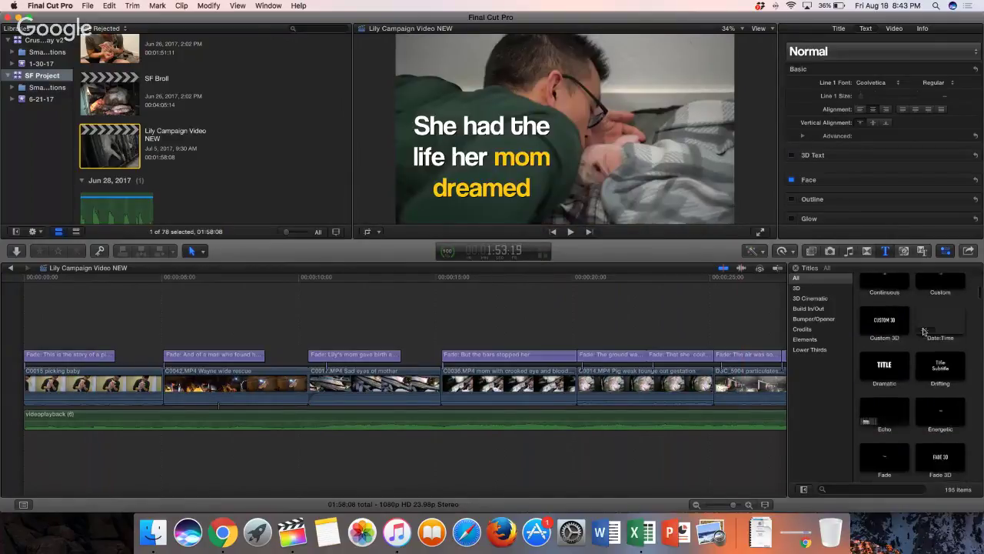
scroll(938, 326, down, 5)
click(938, 326)
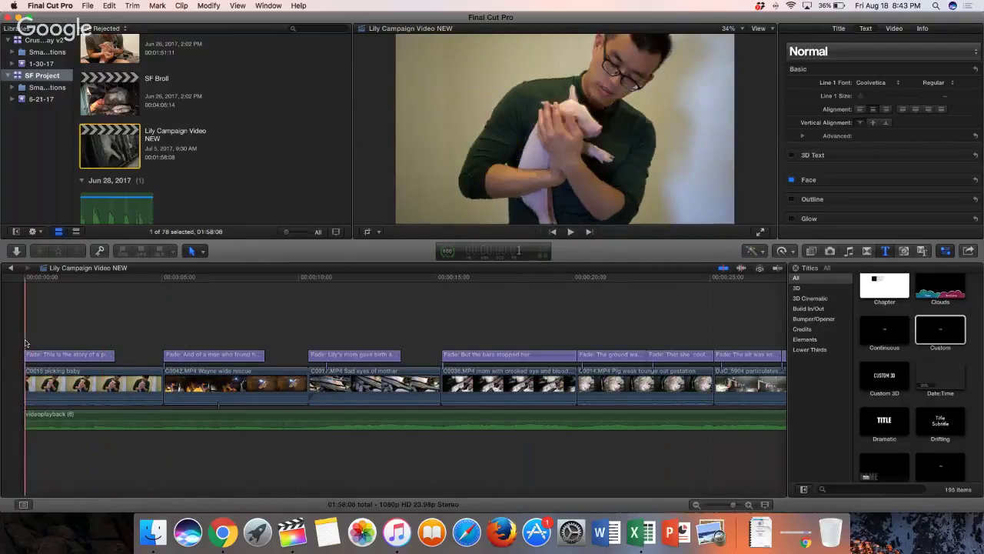
key(space)
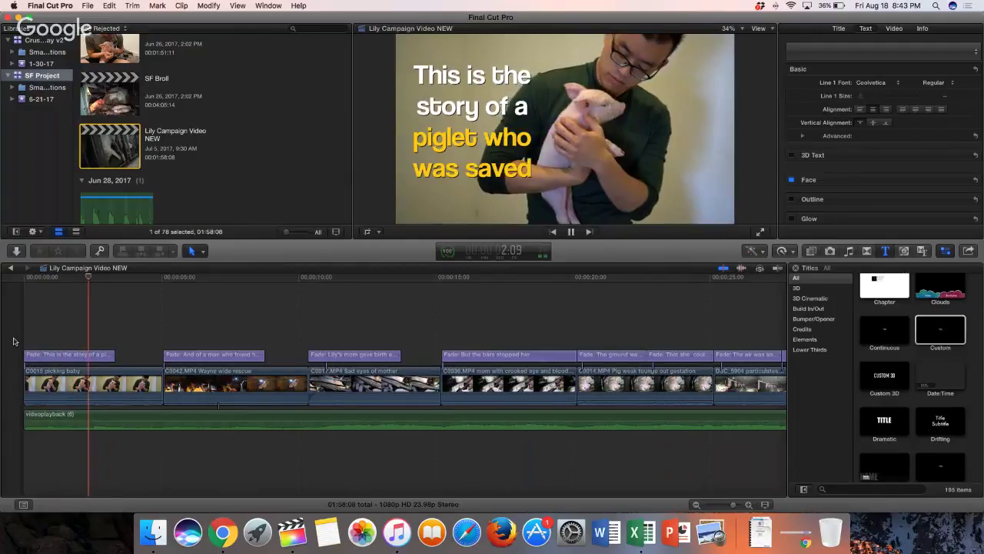
key(space)
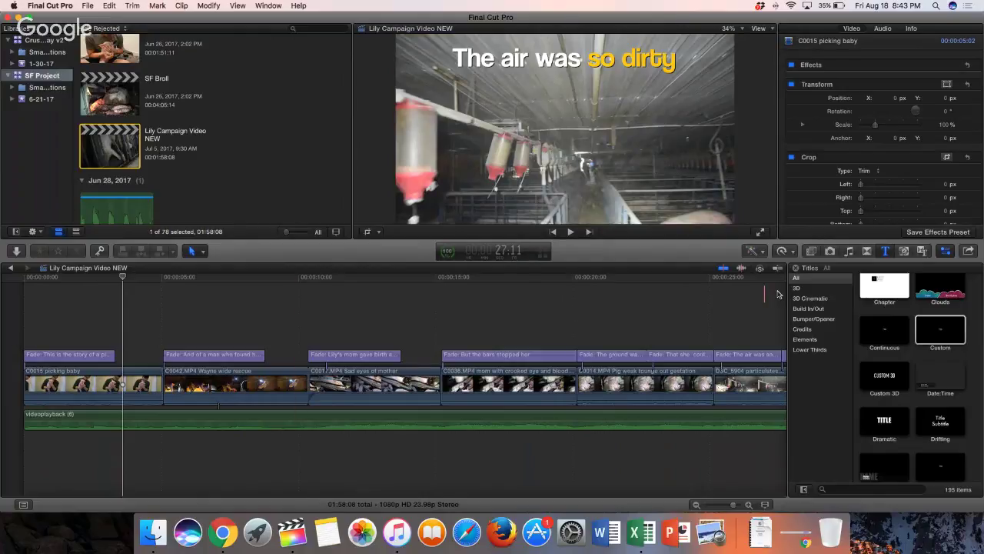
Preview the Clouds title style, replay the second caption, then show the transitions library.
click(905, 291)
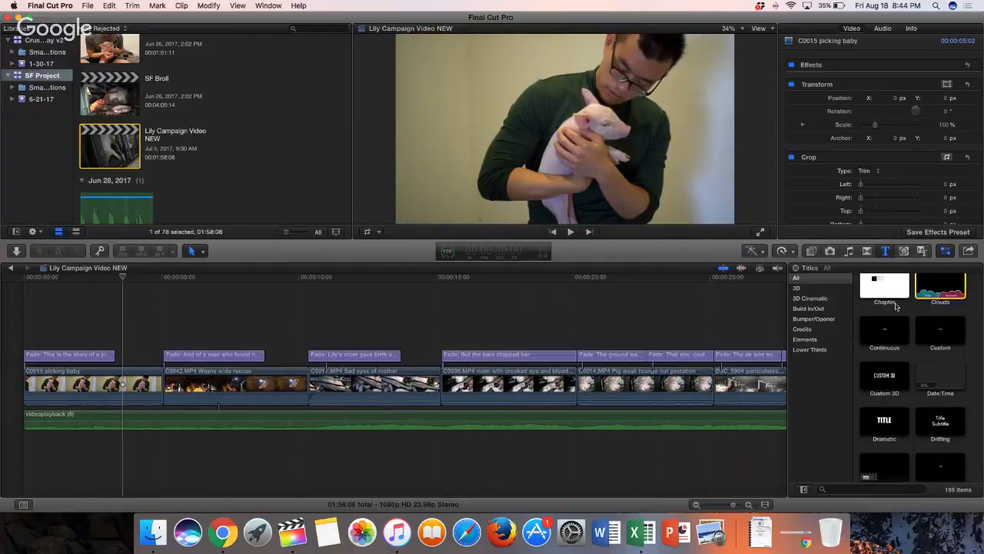
click(147, 338)
key(space)
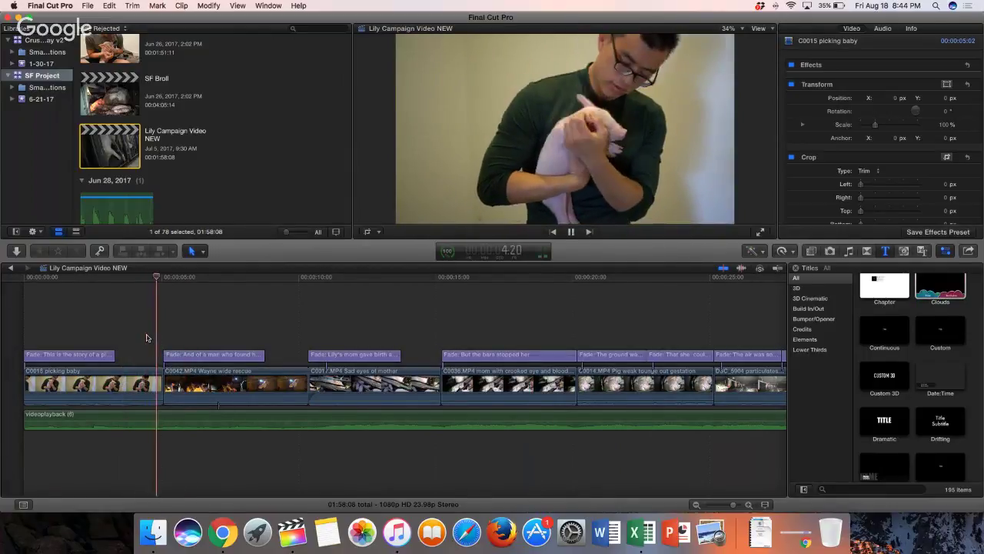
click(866, 251)
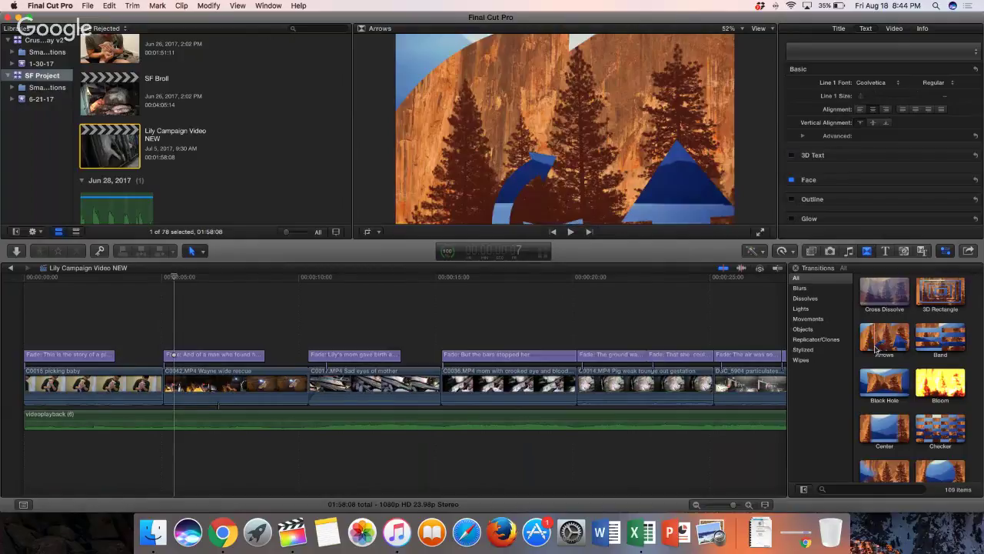
Filter the Transitions browser to the Dissolves category, showing Cross Dissolve, Divide and Fade To Color.
click(811, 298)
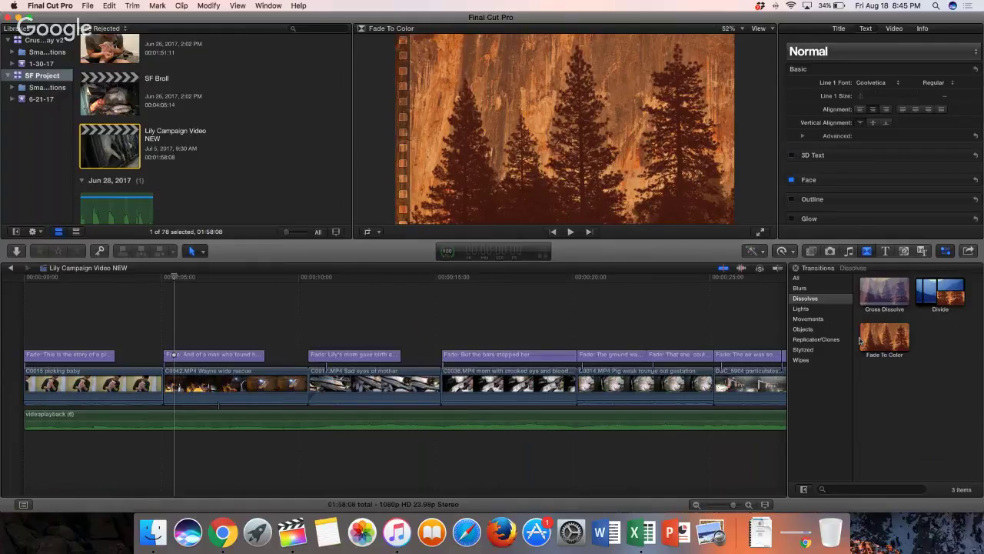
click(140, 319)
key(space)
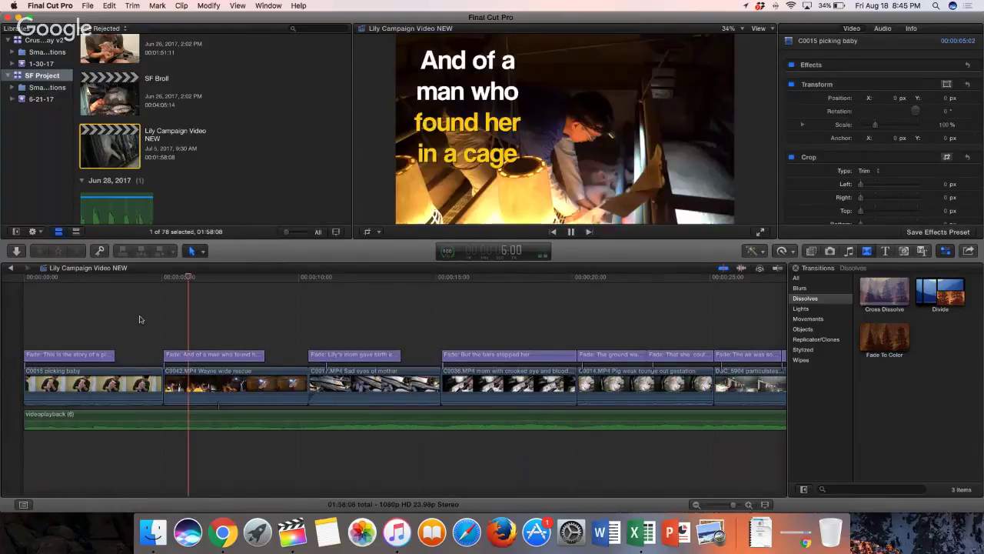
key(Up)
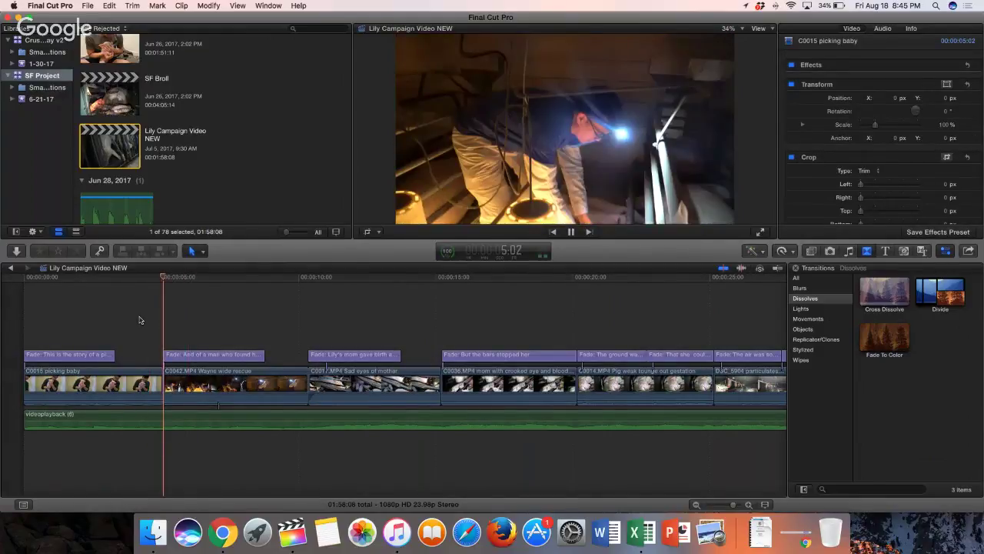
key(space)
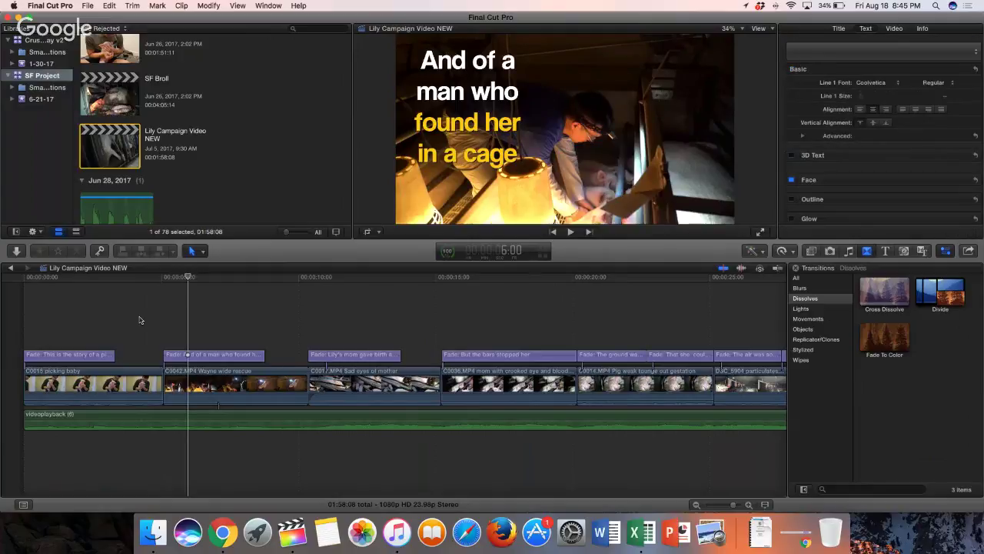
click(204, 315)
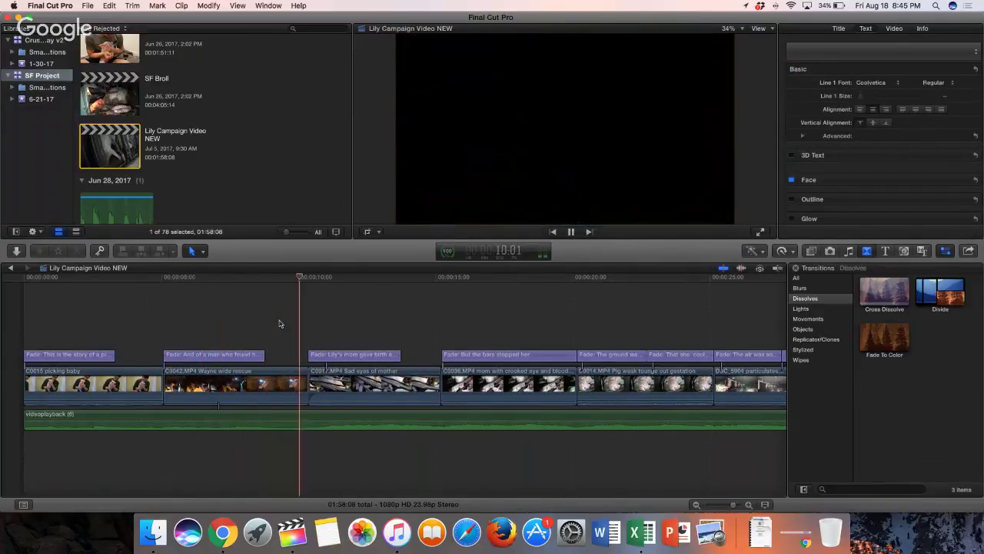
key(space)
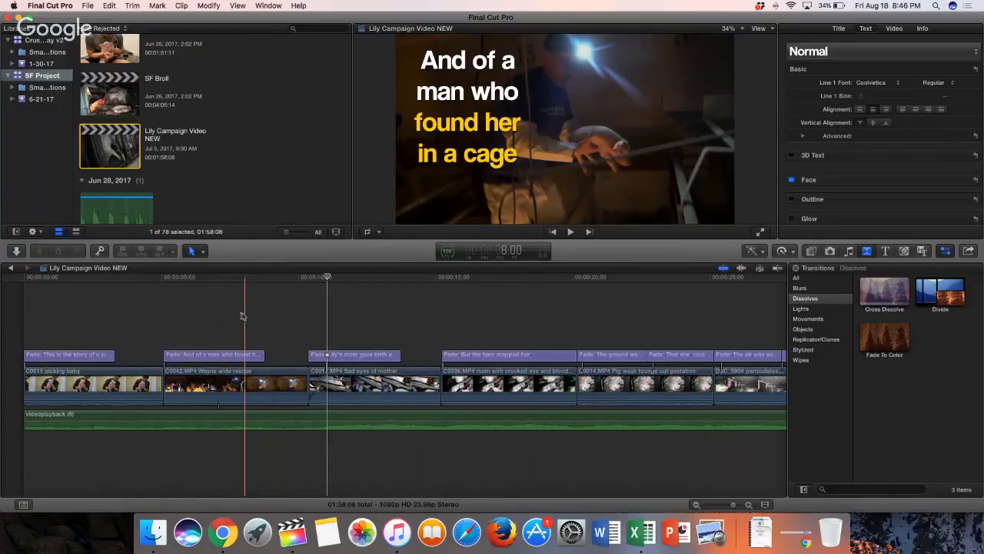
click(293, 379)
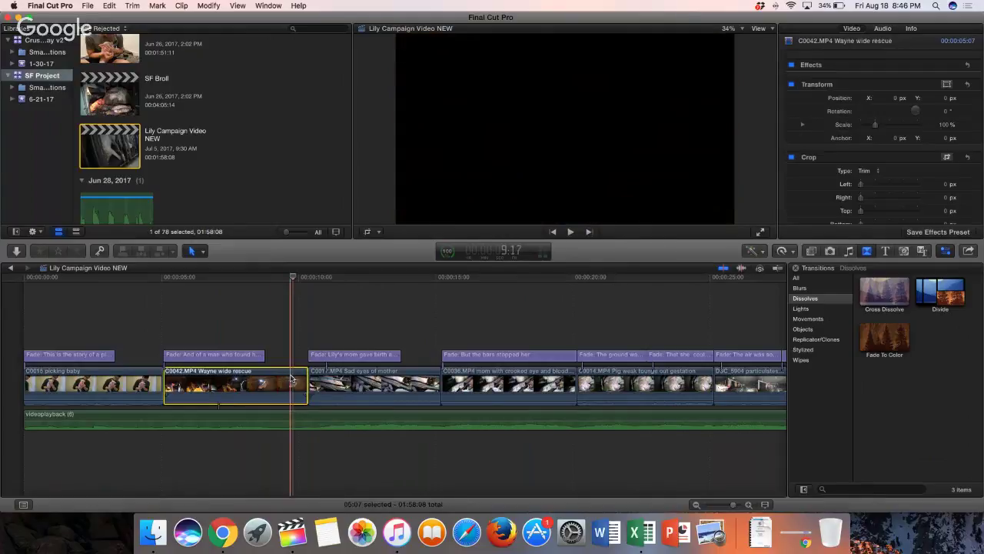
right_click(289, 377)
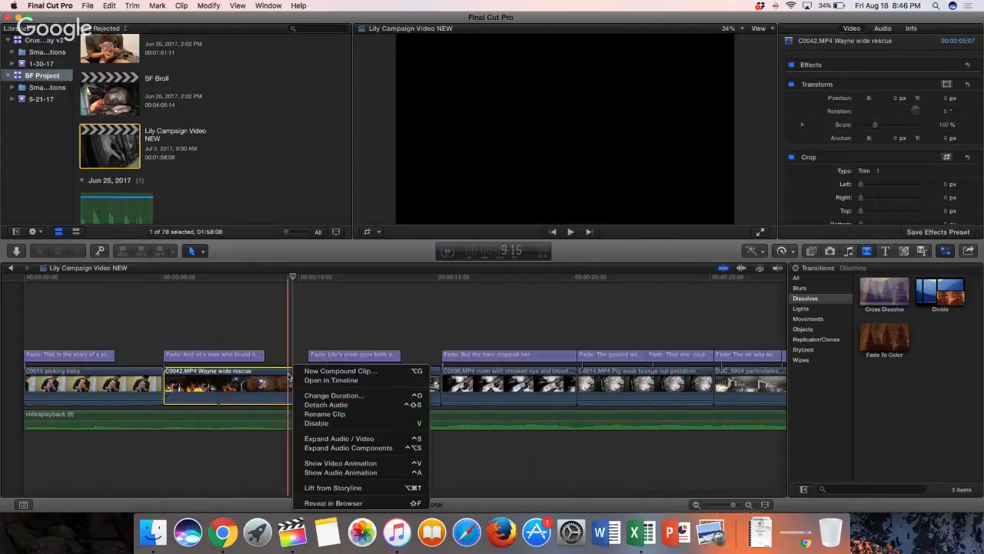
right_click(284, 373)
click(286, 373)
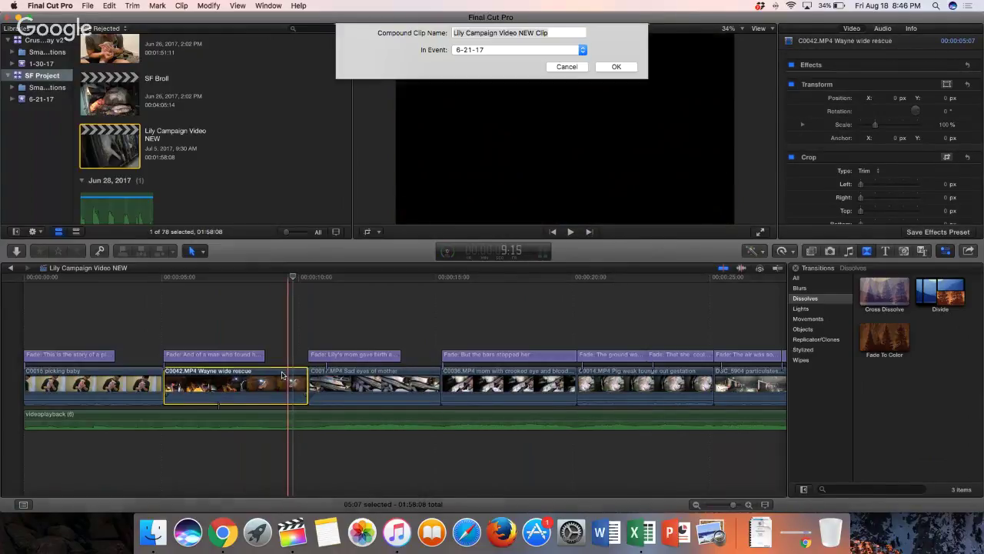
click(567, 67)
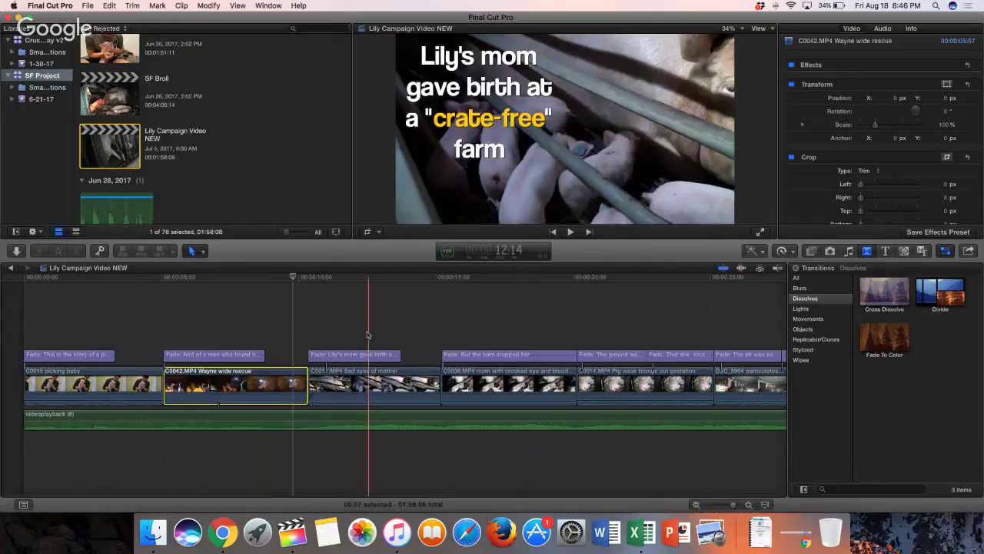
Show the C0042 clip's video animation and drag opacity keyframes to about 85.5% to build a fade-out.
right_click(296, 369)
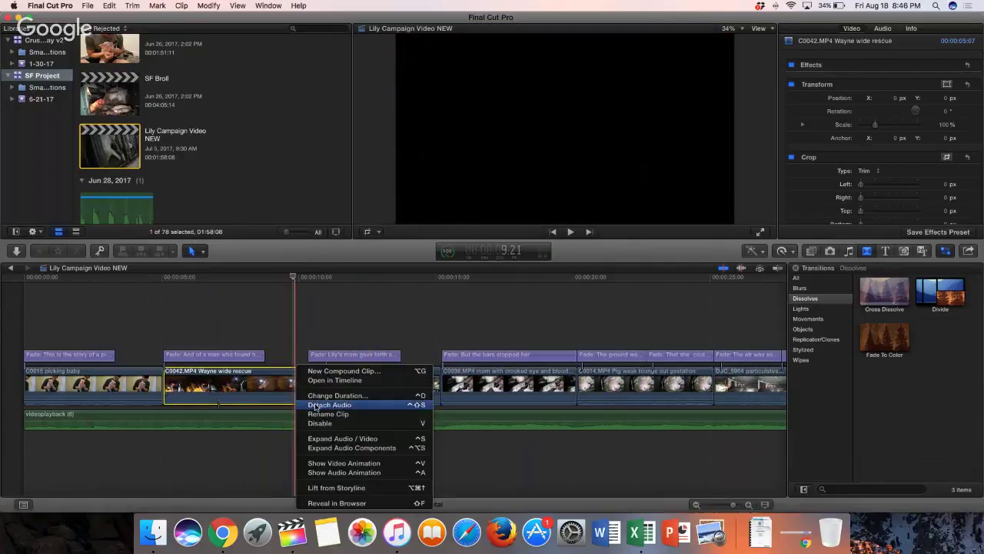
click(362, 462)
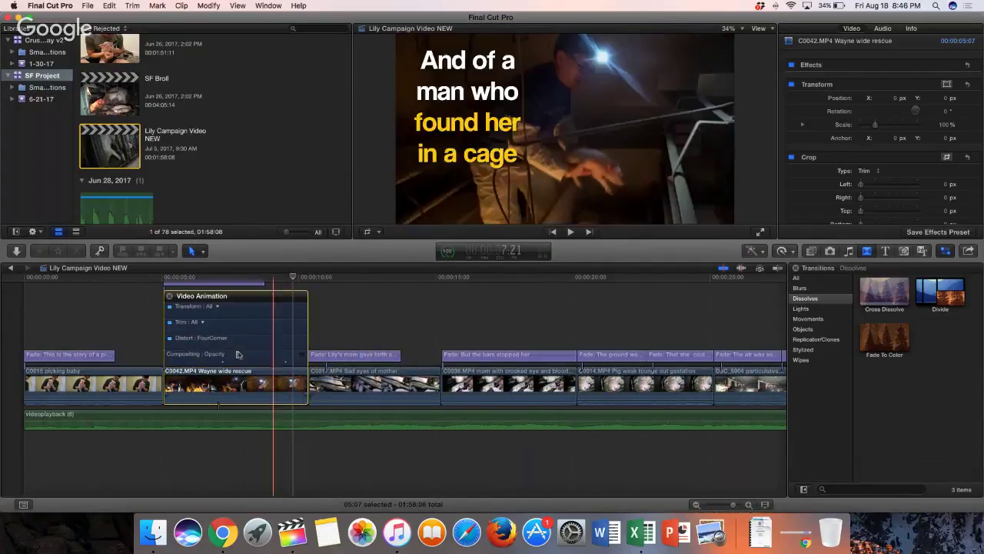
double_click(304, 354)
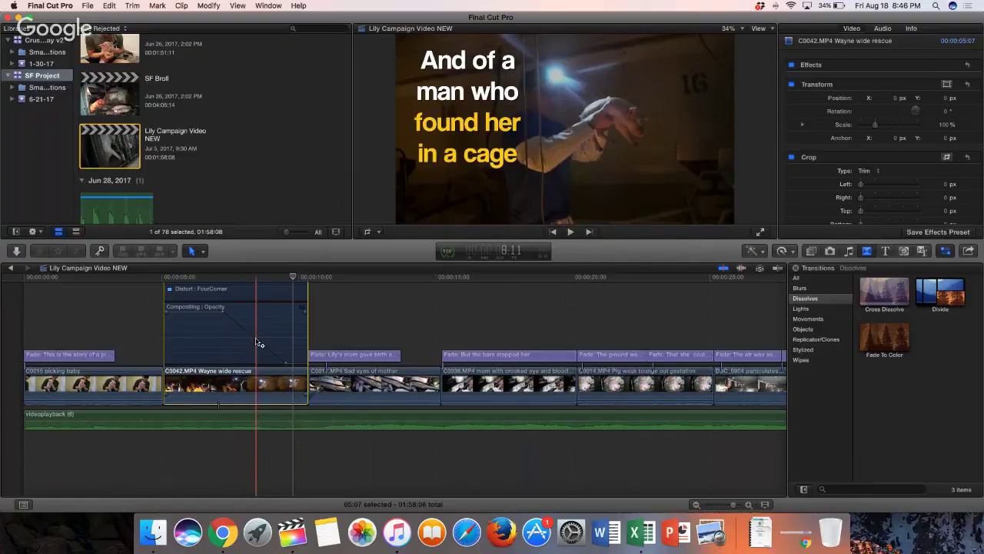
drag(259, 343, 256, 317)
scroll(249, 370, up, 3)
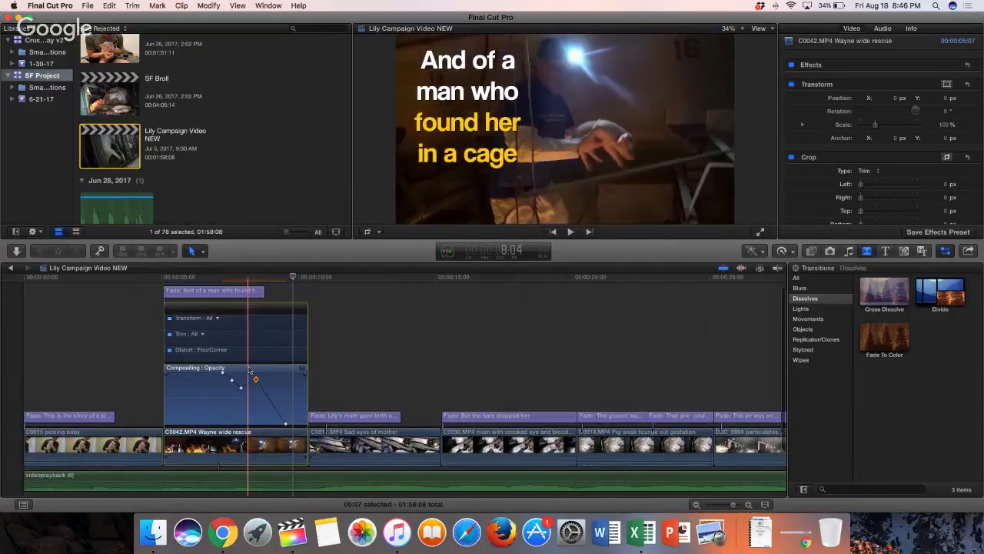
drag(241, 387, 241, 418)
scroll(223, 331, up, 1)
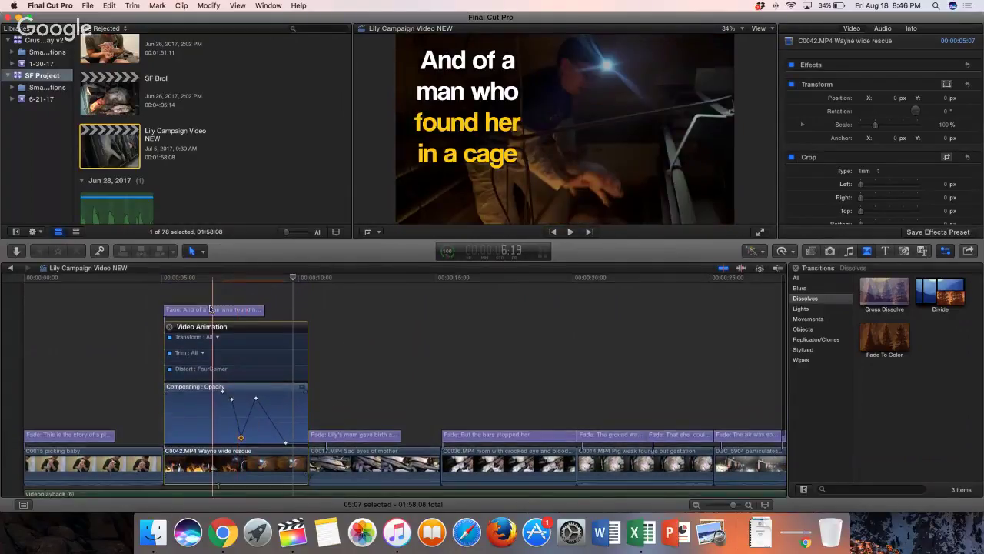
Preview the fade, undo the two extra keyframe edits, and replay the fade-out from about 7 seconds.
click(208, 308)
key(space)
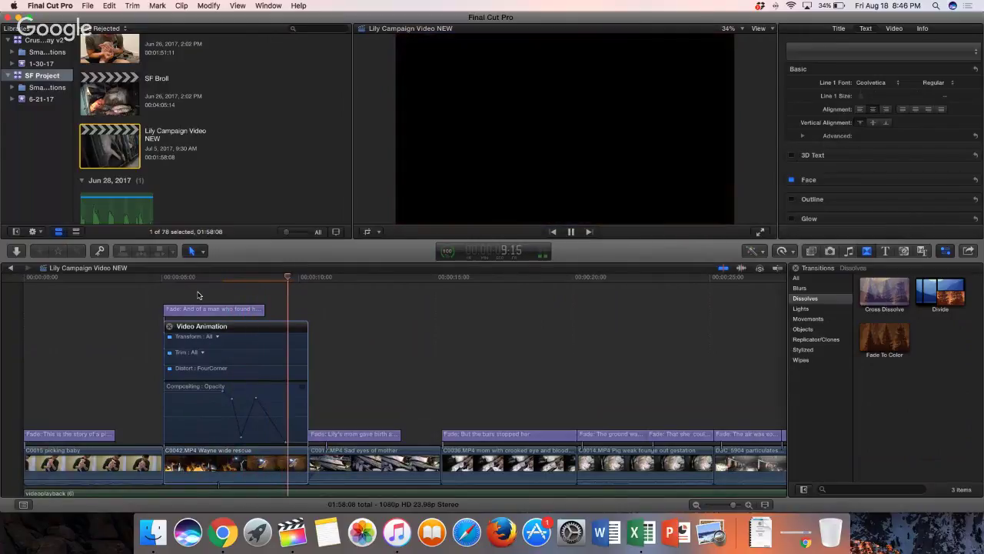
key(space)
click(197, 295)
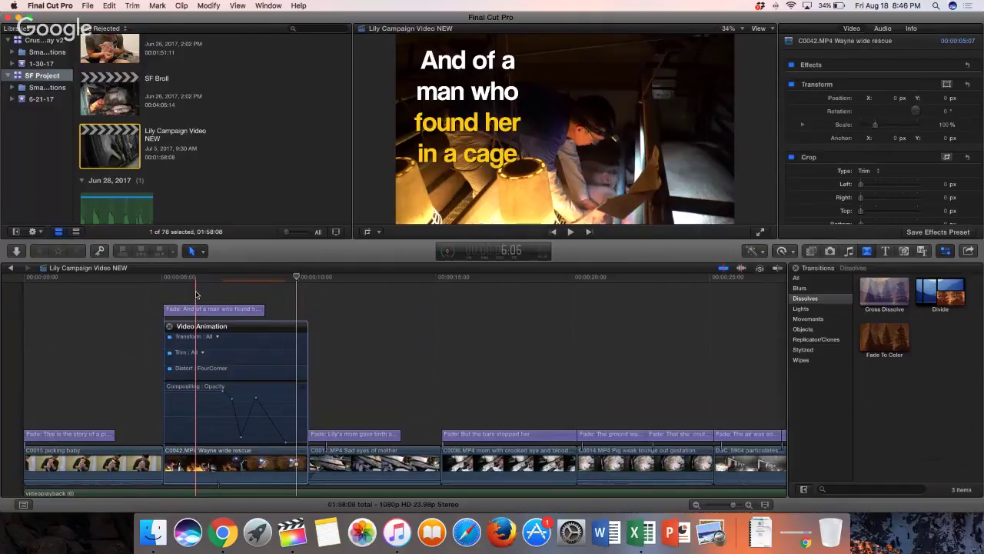
key(c)
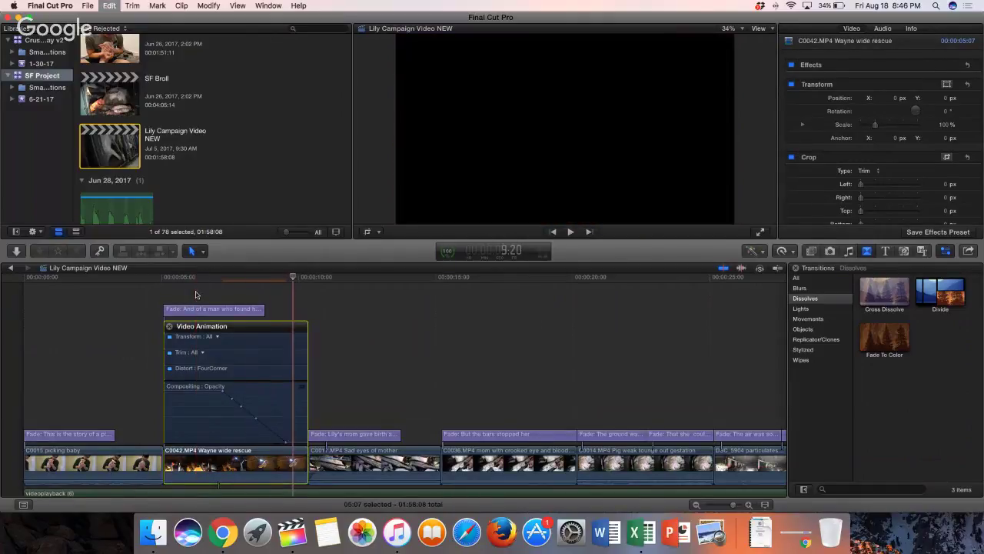
key(super+c)
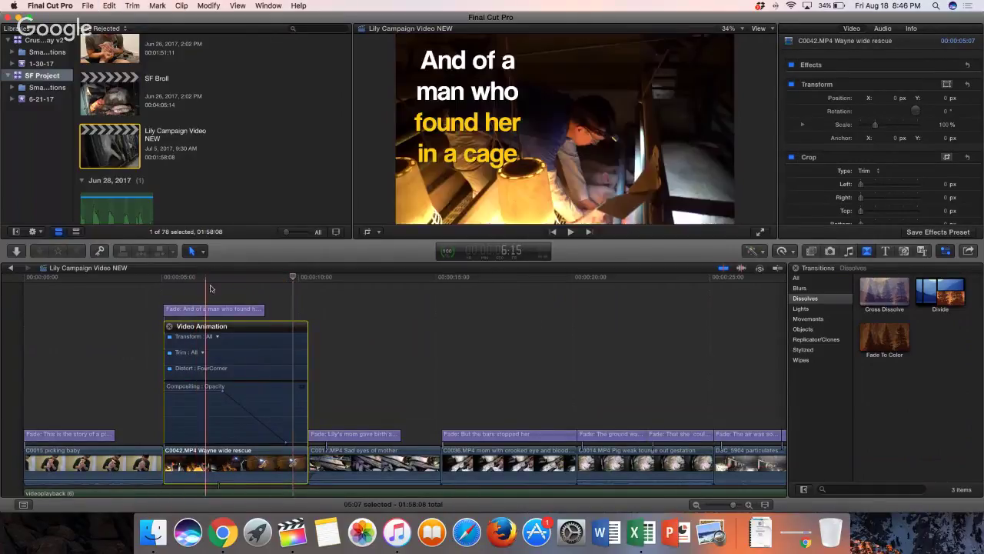
click(238, 279)
key(space)
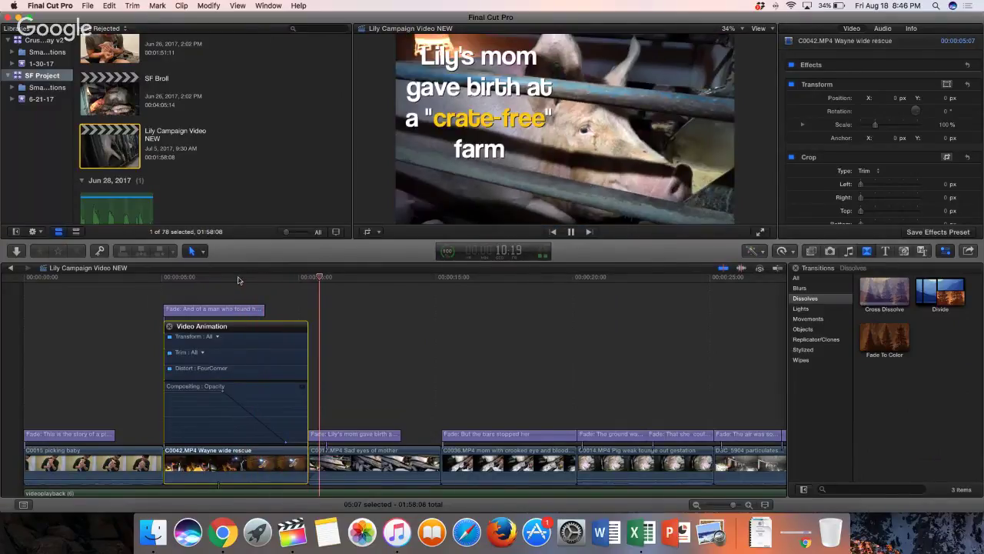
key(space)
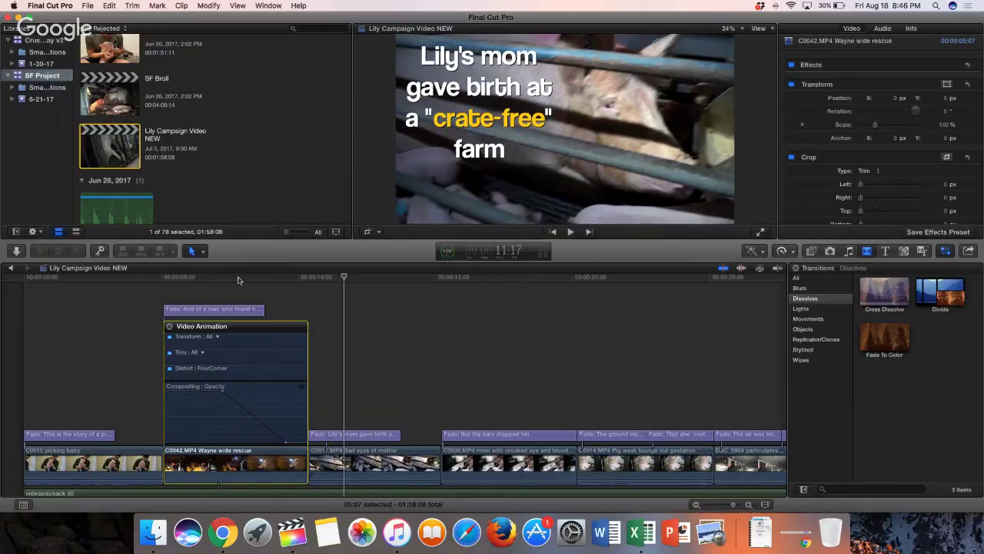
Preview the Fade To Color transition from the Dissolves list in the viewer.
click(872, 343)
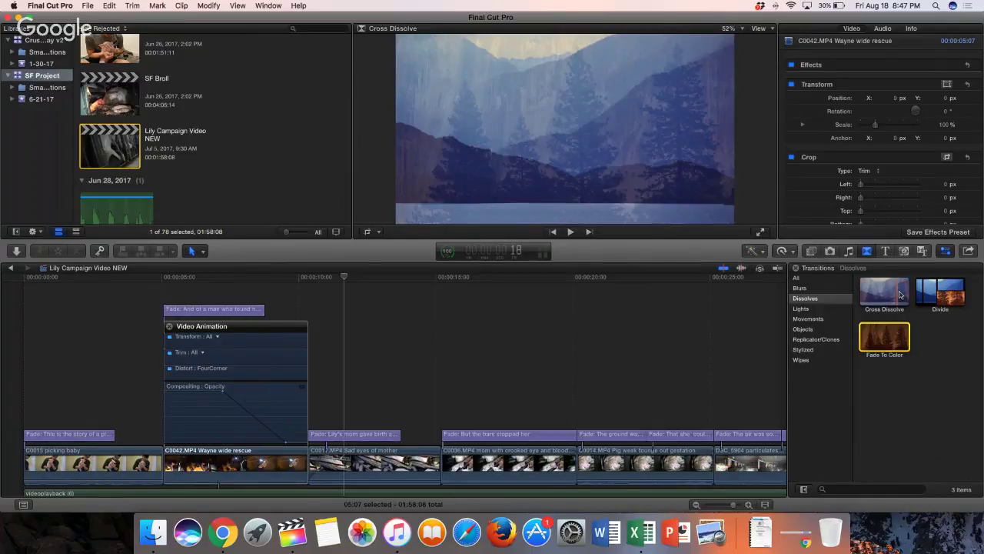
scroll(262, 416, down, 3)
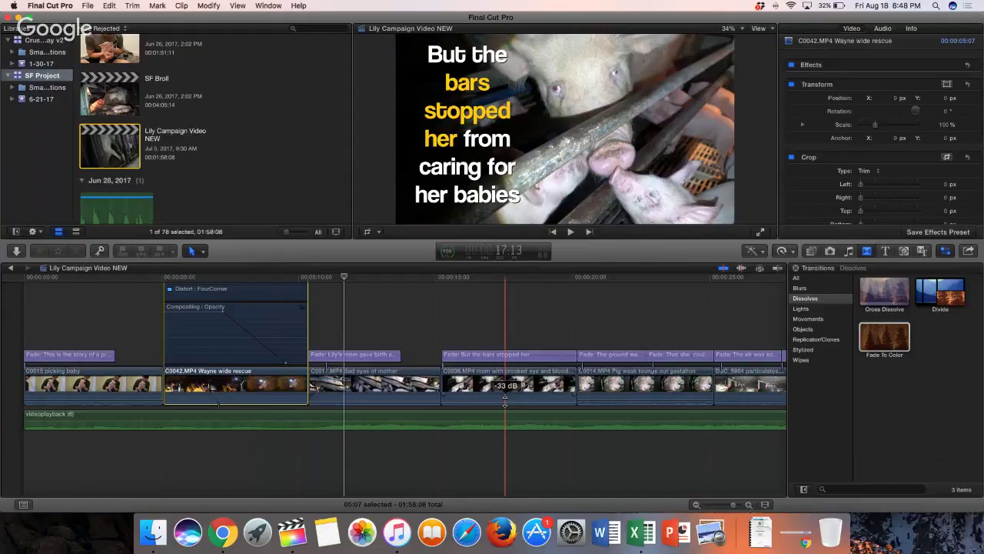
Scroll to the timeline's end and play from about 1:46 through the closing C0022 piglet shot.
scroll(506, 403, right, 2)
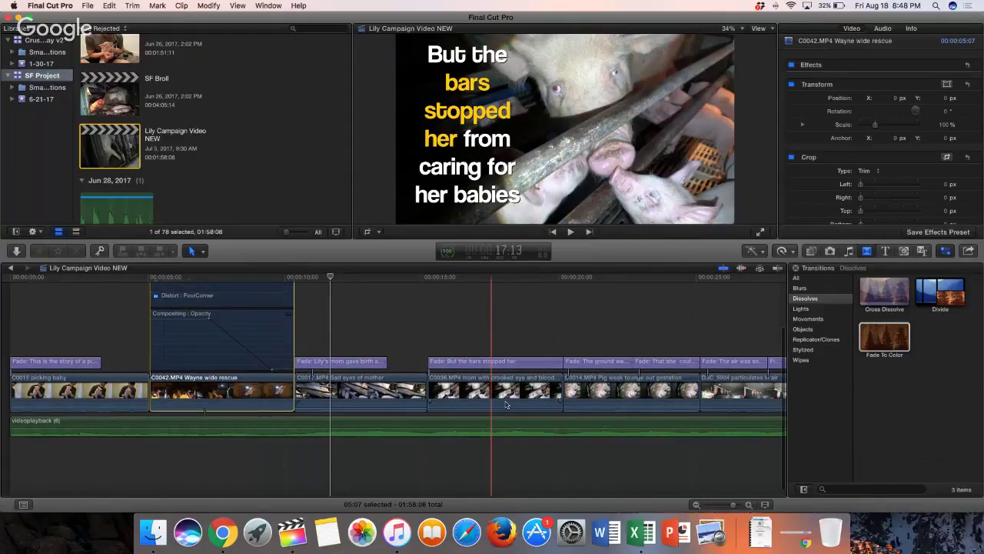
scroll(506, 405, up, 3)
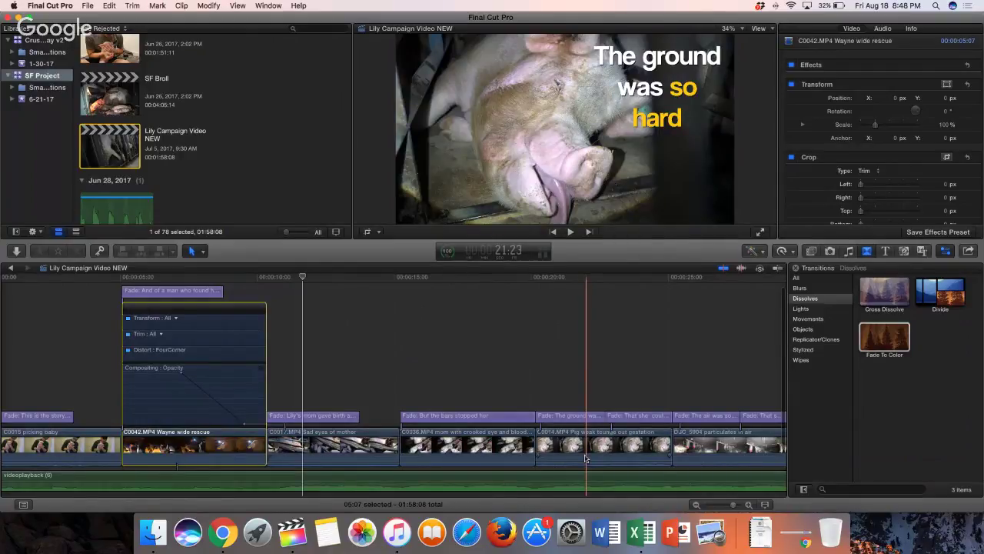
scroll(578, 377, right, 15)
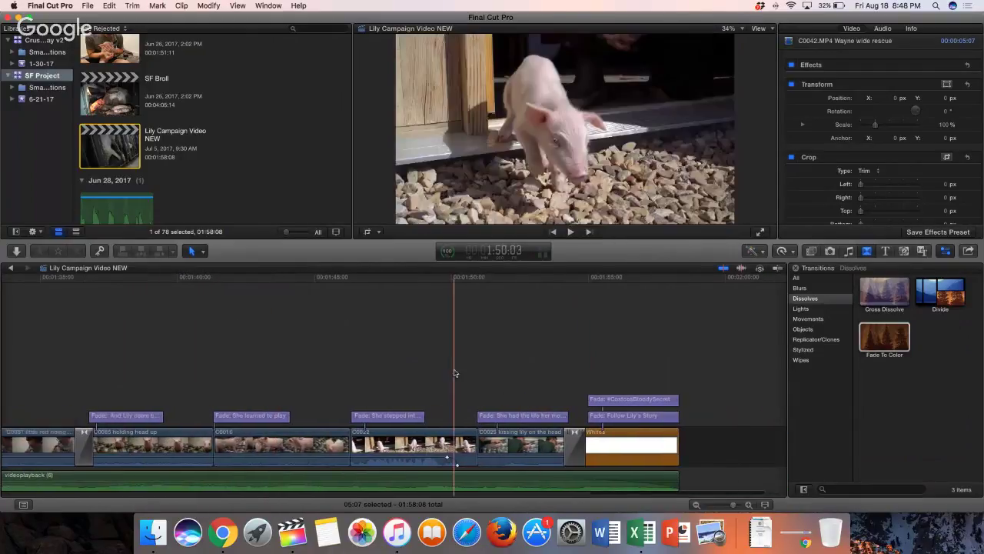
click(352, 367)
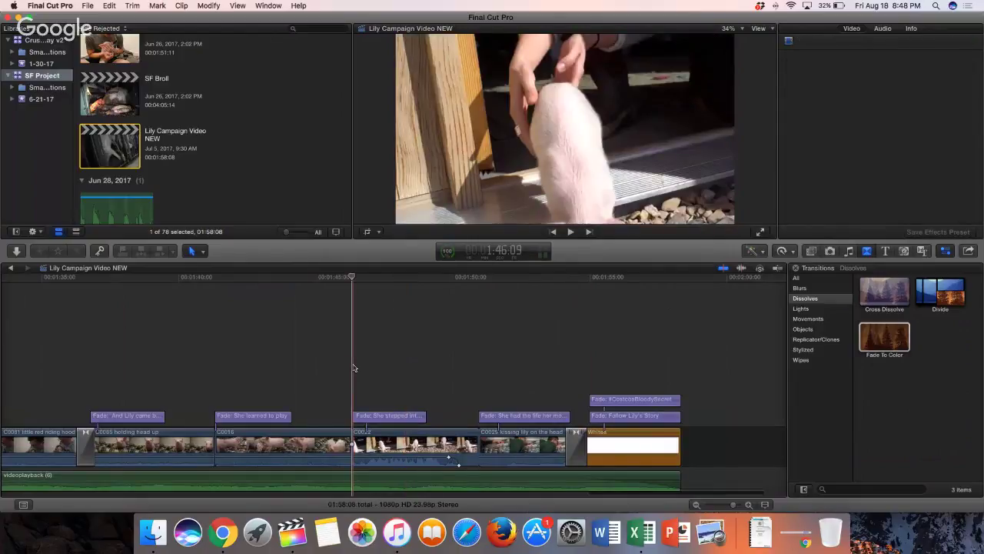
key(space)
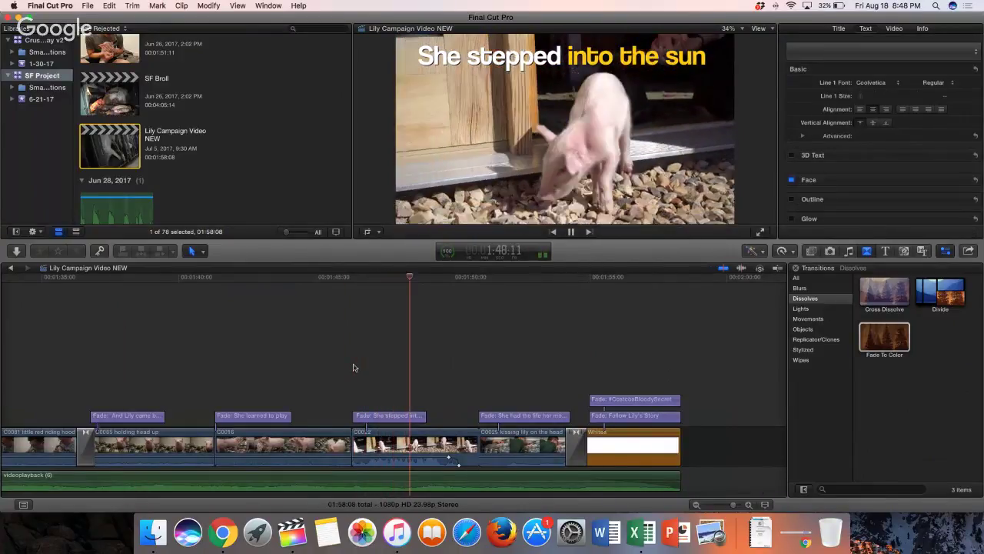
key(space)
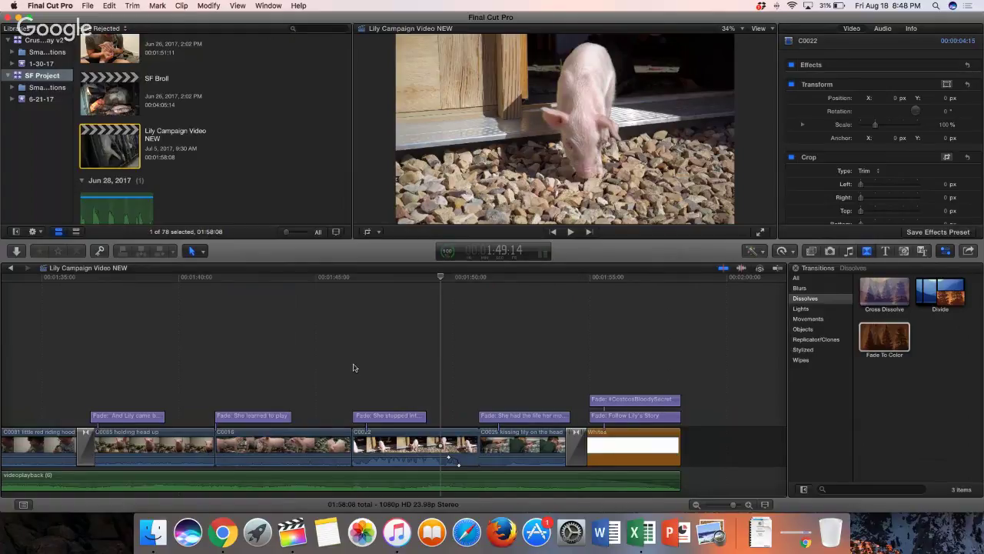
Scroll the timeline back to the start and down to the videoplayback (6) background audio.
scroll(365, 367, left, 3)
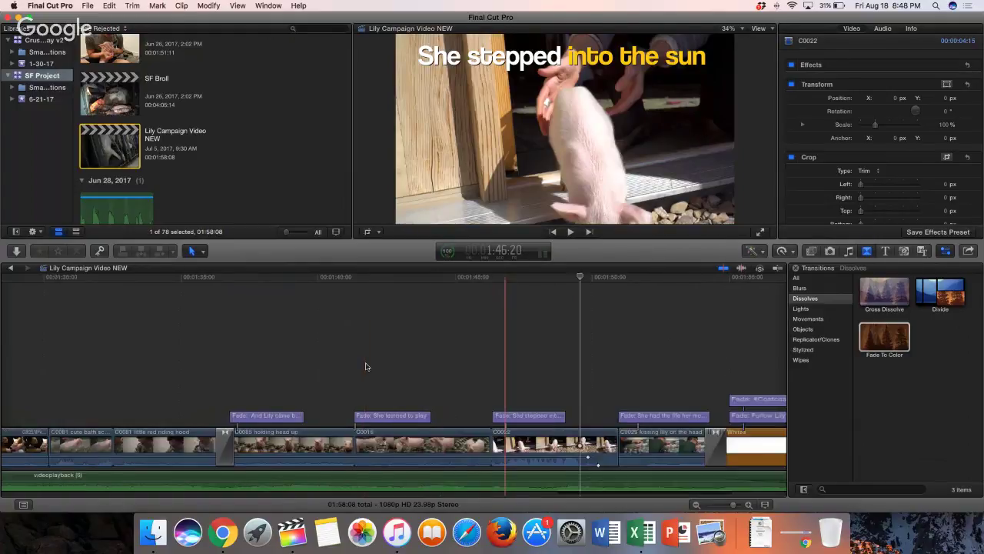
scroll(365, 367, left, 5)
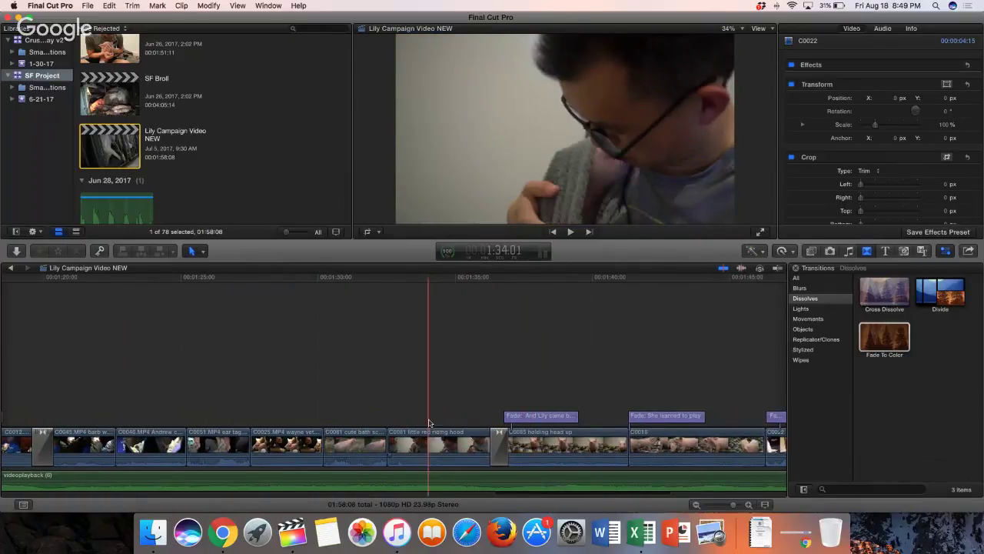
scroll(422, 426, left, 3)
scroll(421, 426, left, 10)
scroll(456, 367, left, 3)
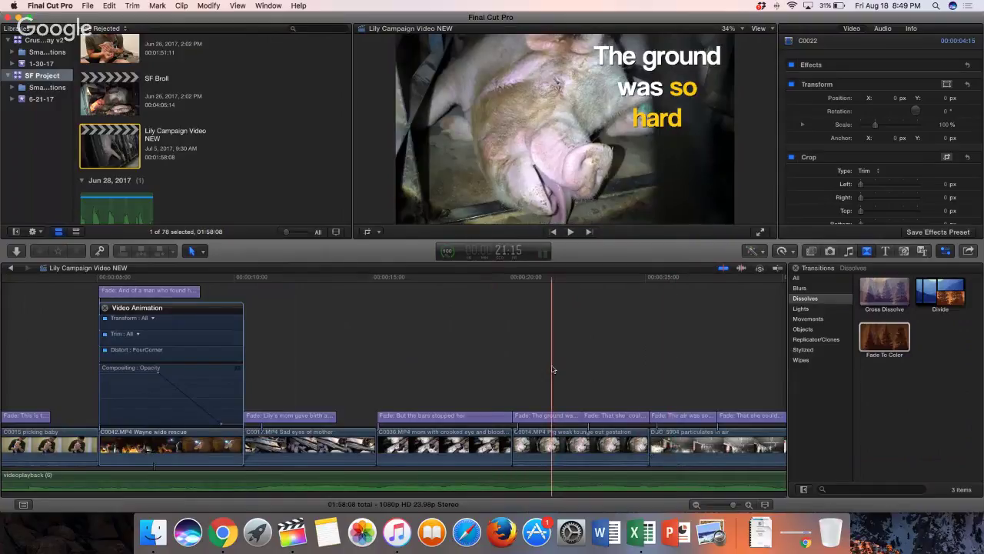
scroll(552, 370, left, 3)
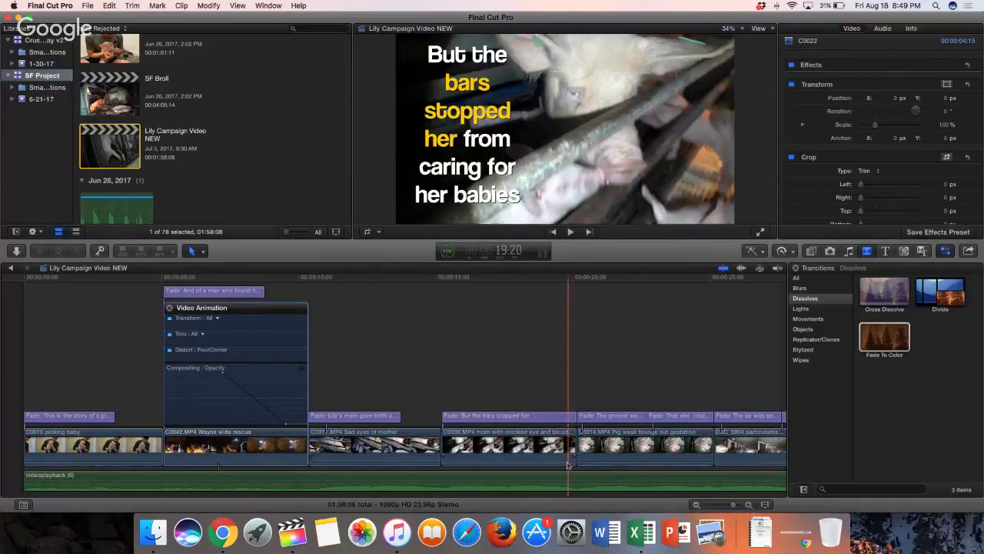
scroll(546, 452, down, 3)
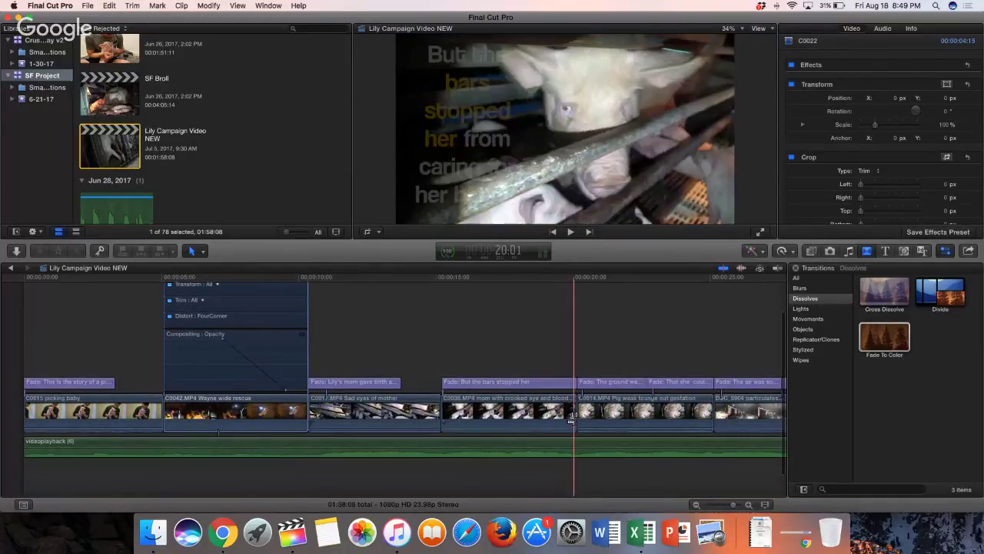
scroll(445, 382, down, 2)
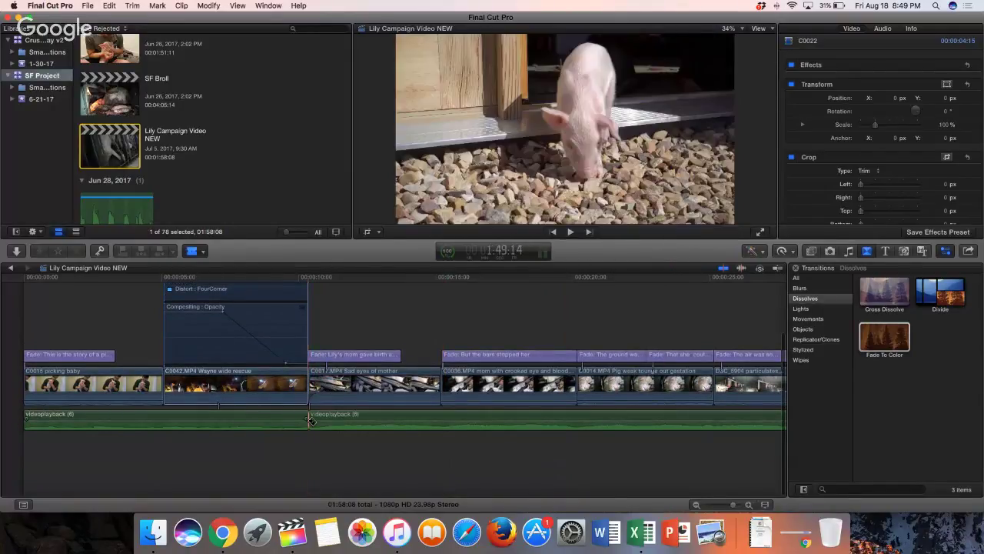
Split the background audio at about 10 seconds and trim the first piece to overlap the second.
key(super+b)
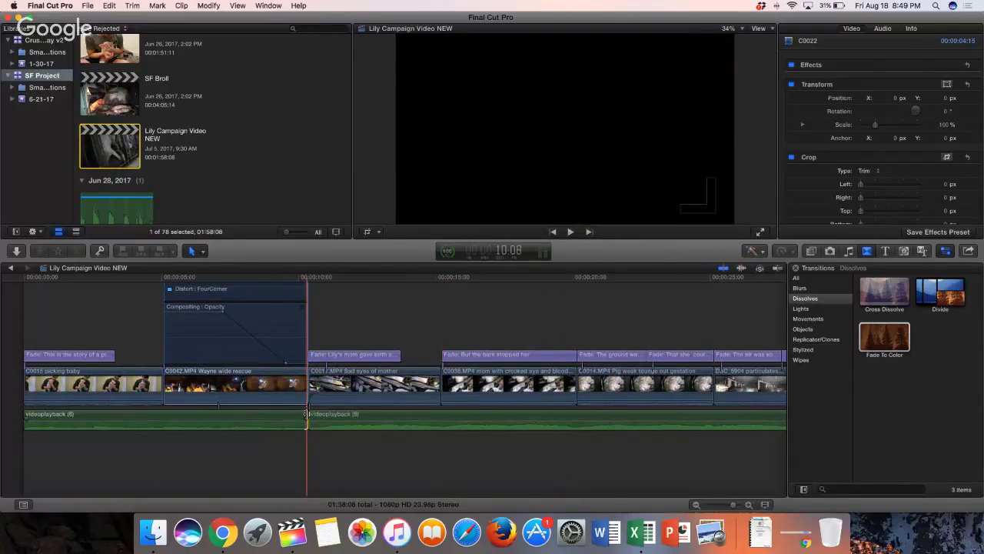
drag(306, 422, 317, 436)
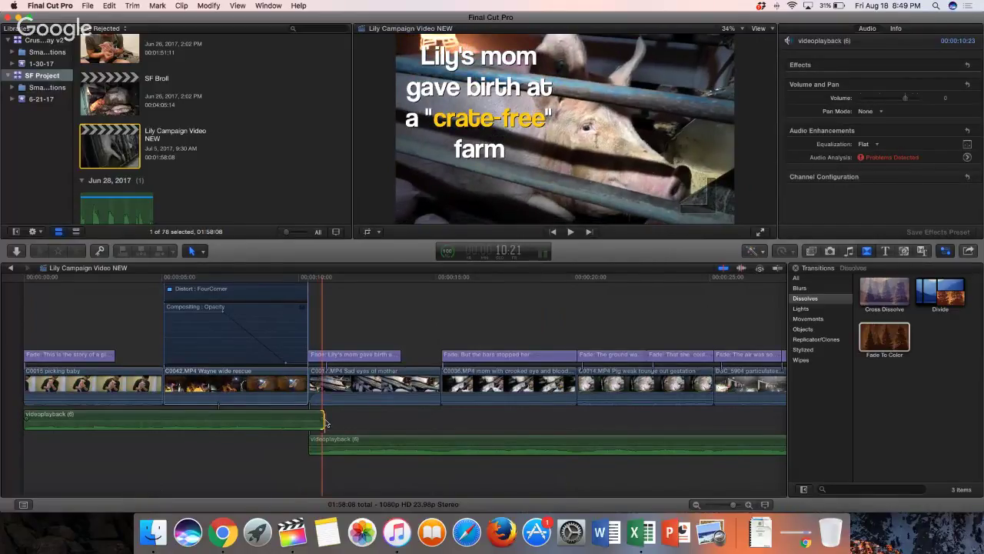
click(321, 421)
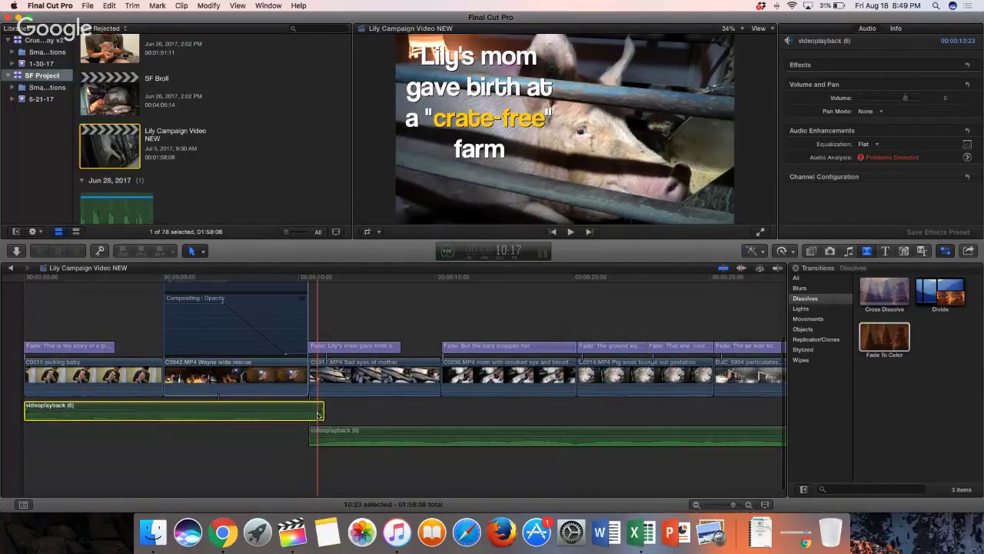
drag(319, 411, 323, 433)
Play the section around the audio cut starting from 8:18.
scroll(304, 380, up, 3)
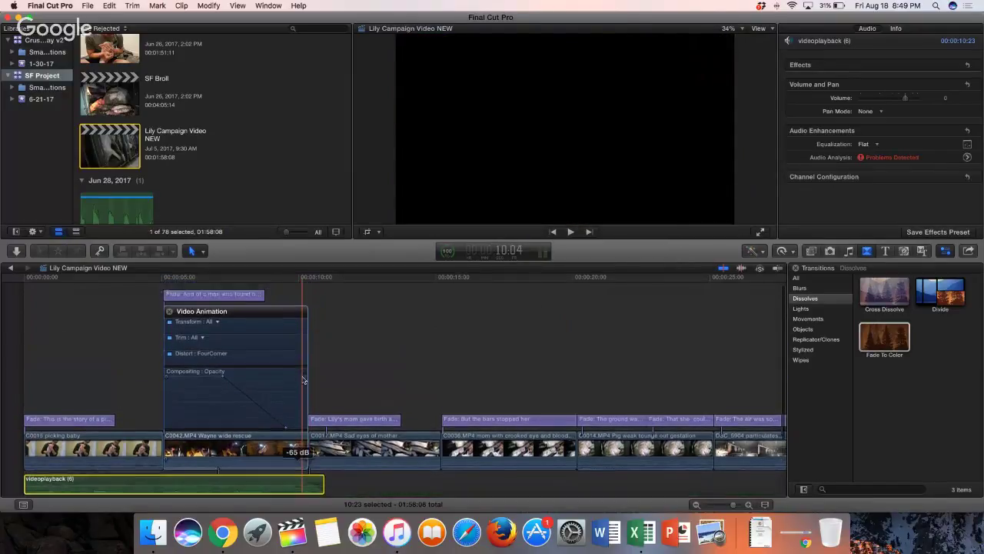
scroll(304, 380, up, 1)
click(264, 298)
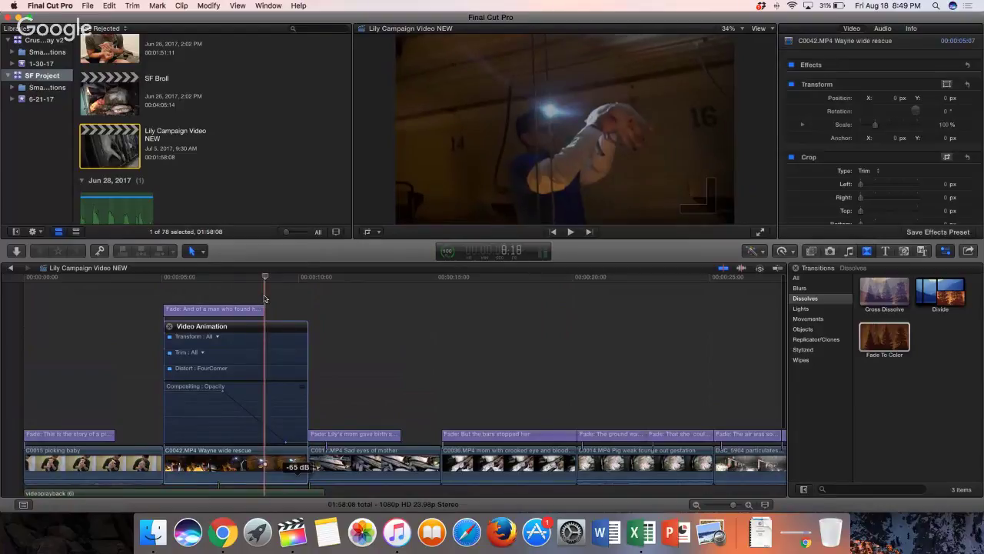
scroll(264, 298, down, 3)
key(space)
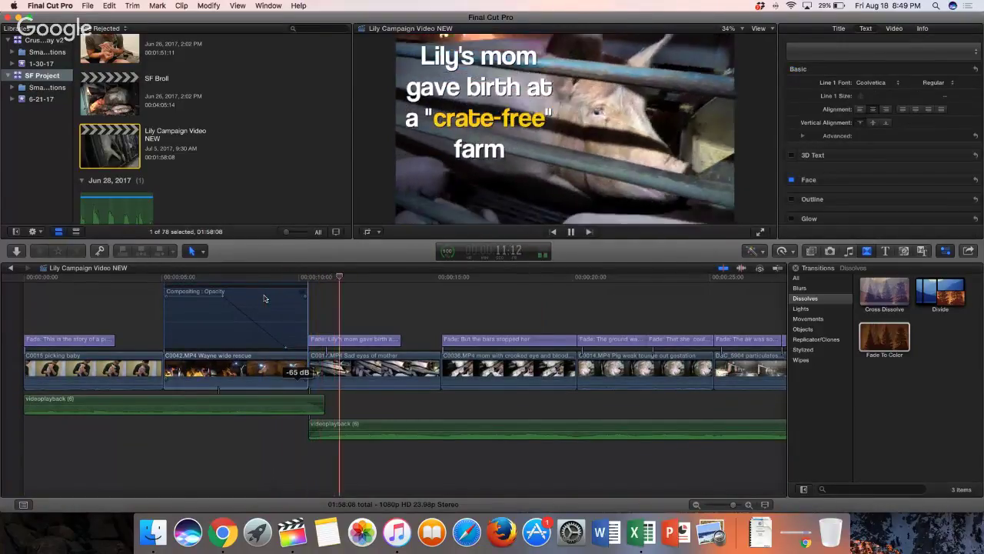
Stop playback and undo the background audio split and trims.
key(space)
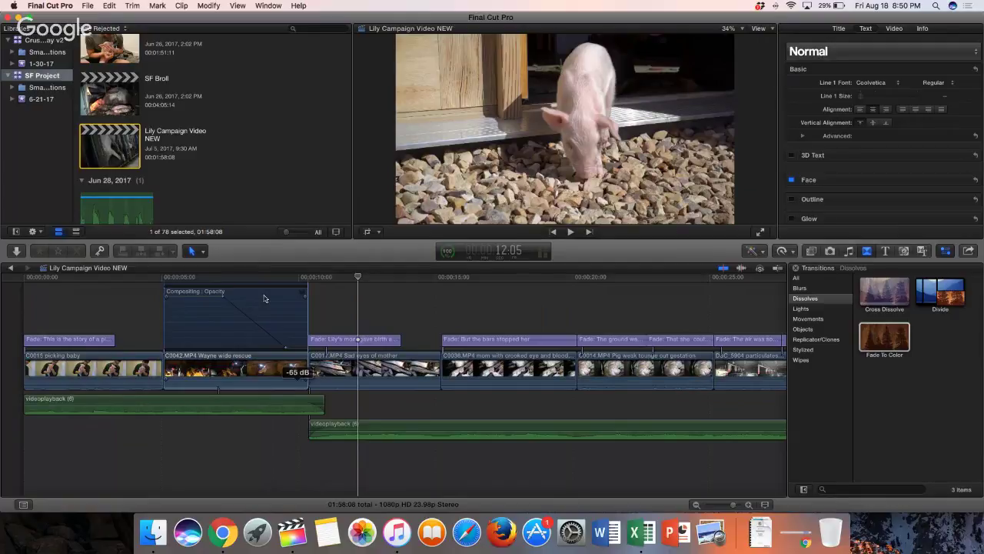
key(super+z)
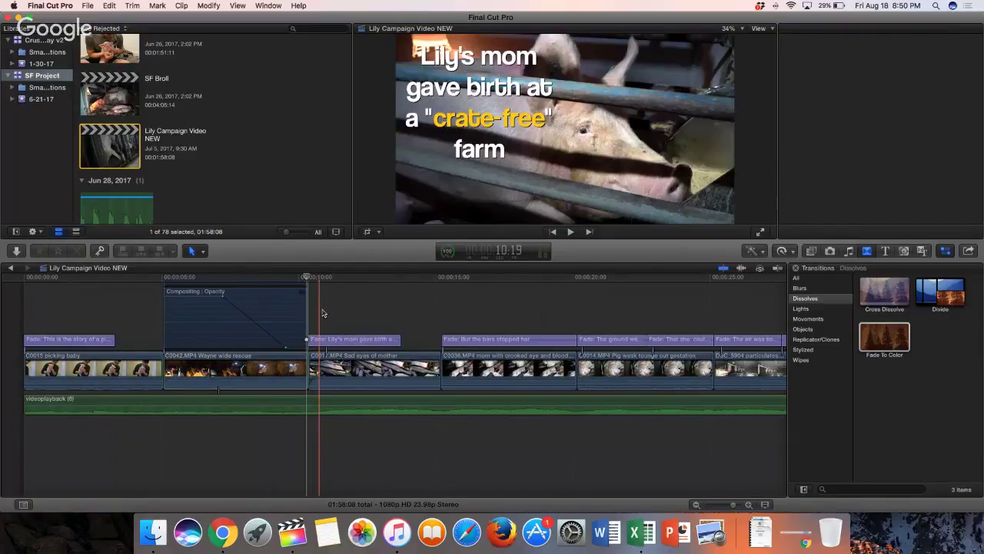
Undo one more edit, then switch to Chrome's '2017.08.18 Strong Clips for Animal Rights Videos' document.
key(super+z)
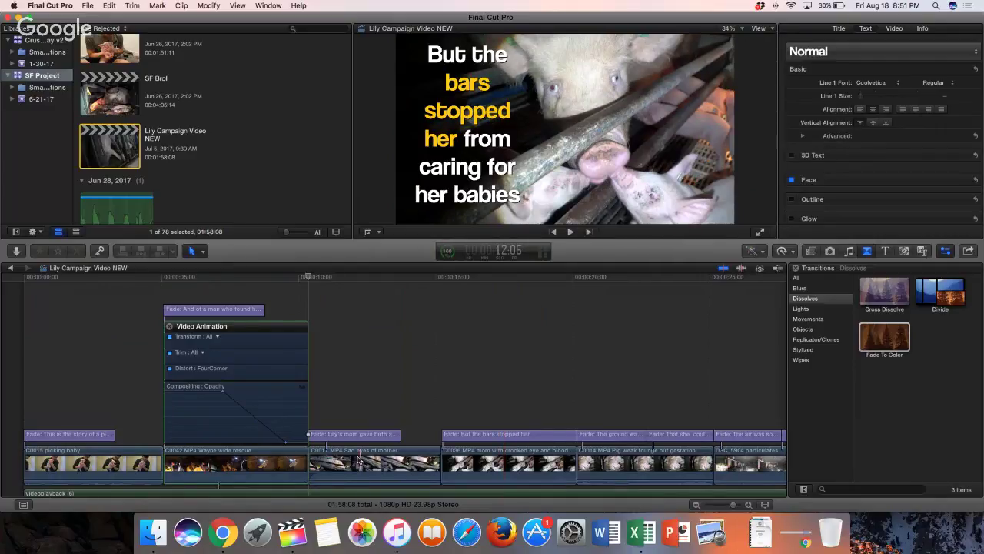
scroll(185, 461, down, 3)
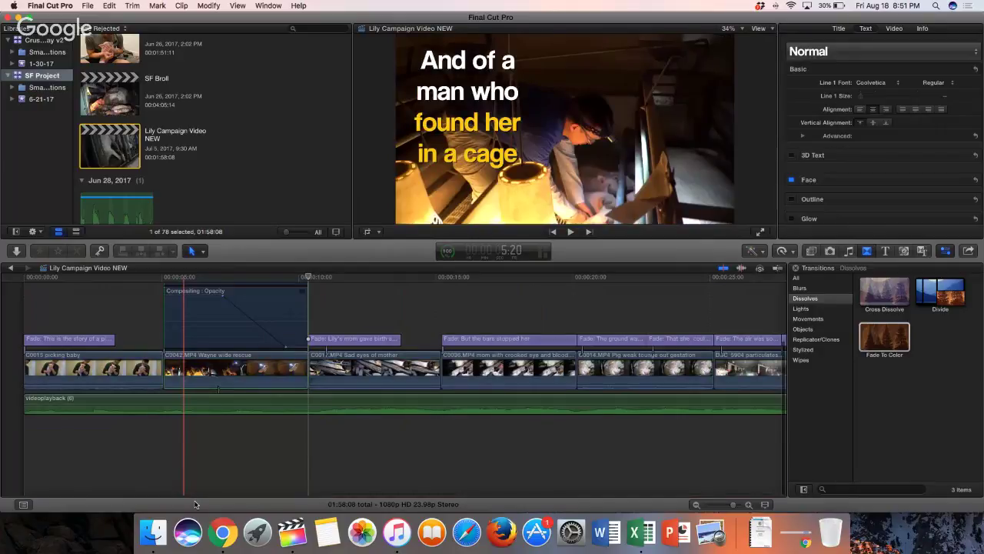
key(super+Tab)
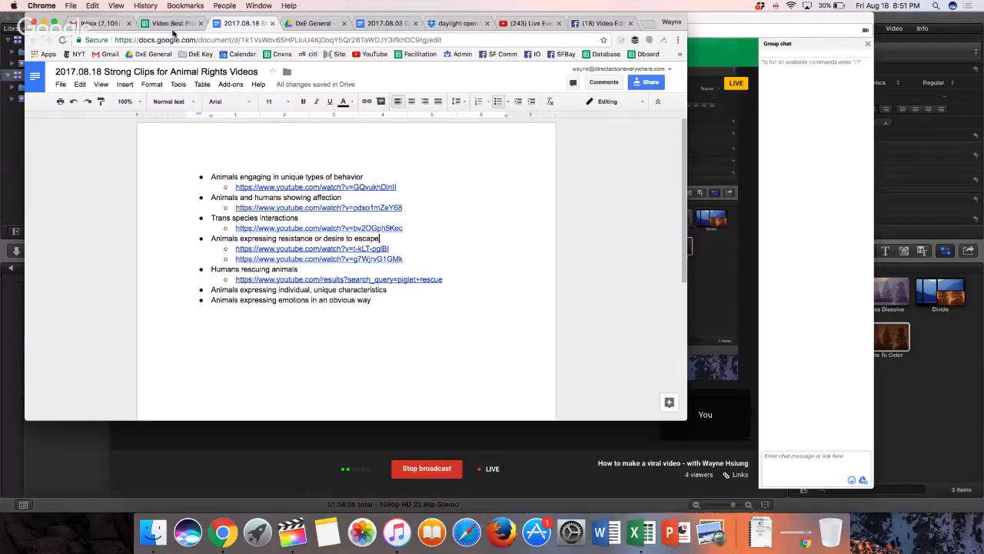
Check cells B9 and B8 in the Video Best Practices sheet, then hide Chrome.
click(172, 24)
click(237, 231)
click(238, 218)
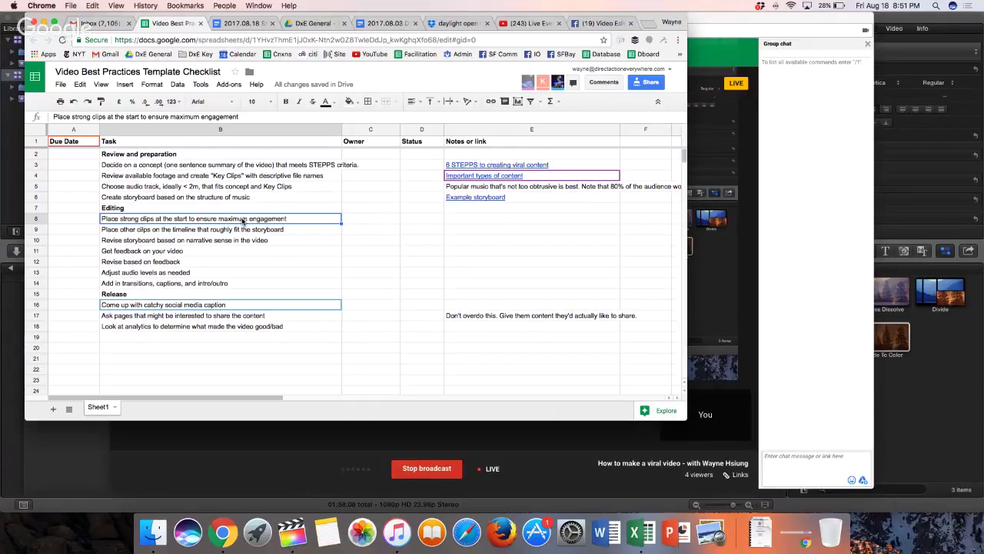
key(super+h)
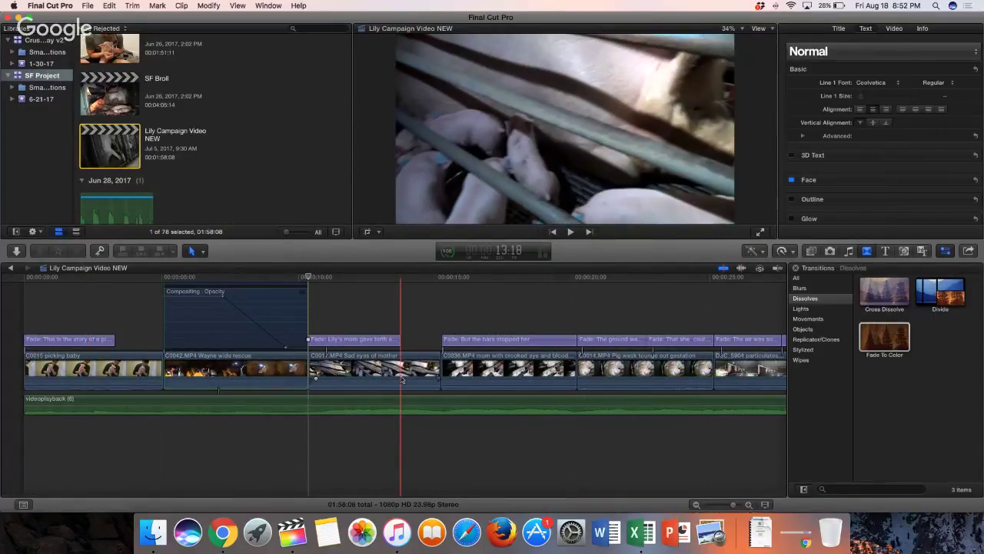
Show C0042's animation settings and play the opening of the timeline from the start.
key(ctrl+v)
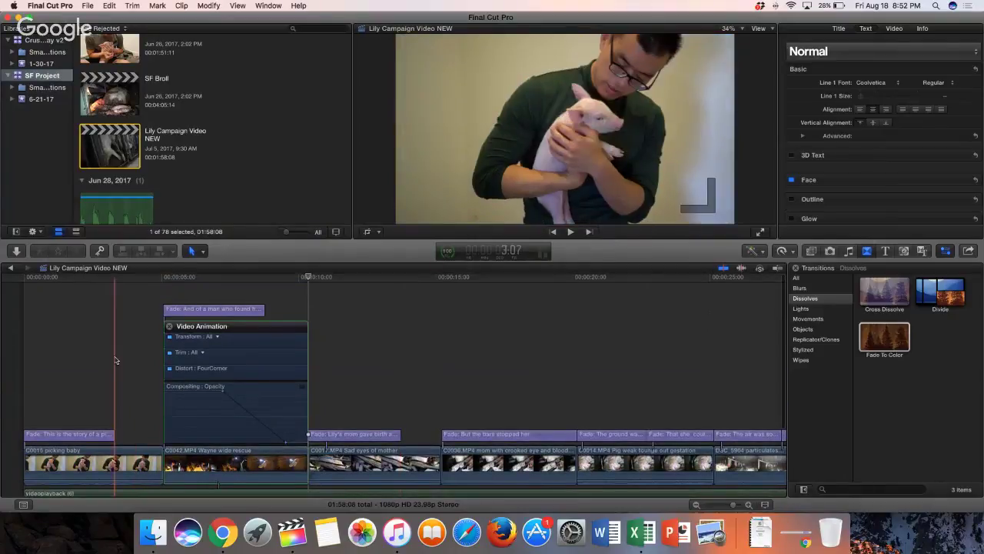
click(116, 461)
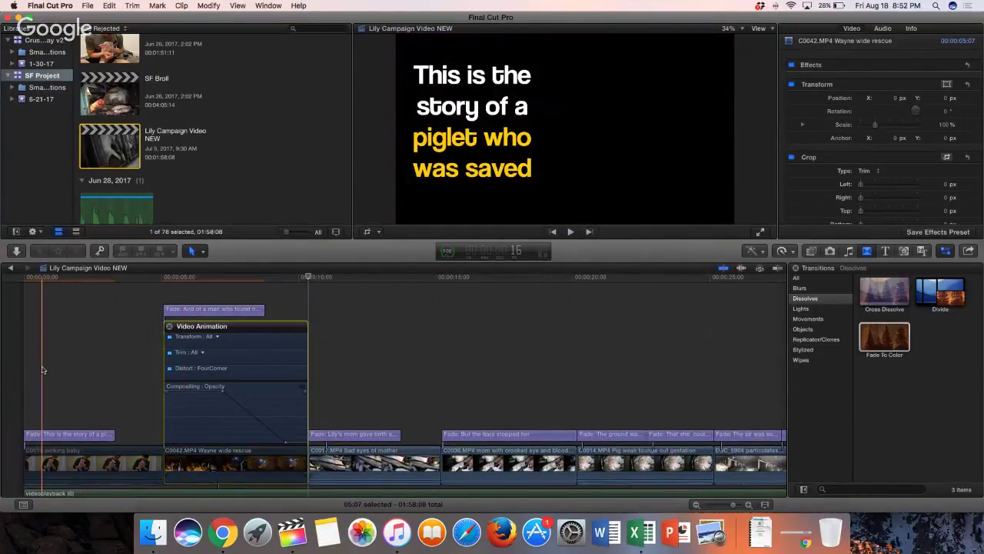
click(41, 370)
key(space)
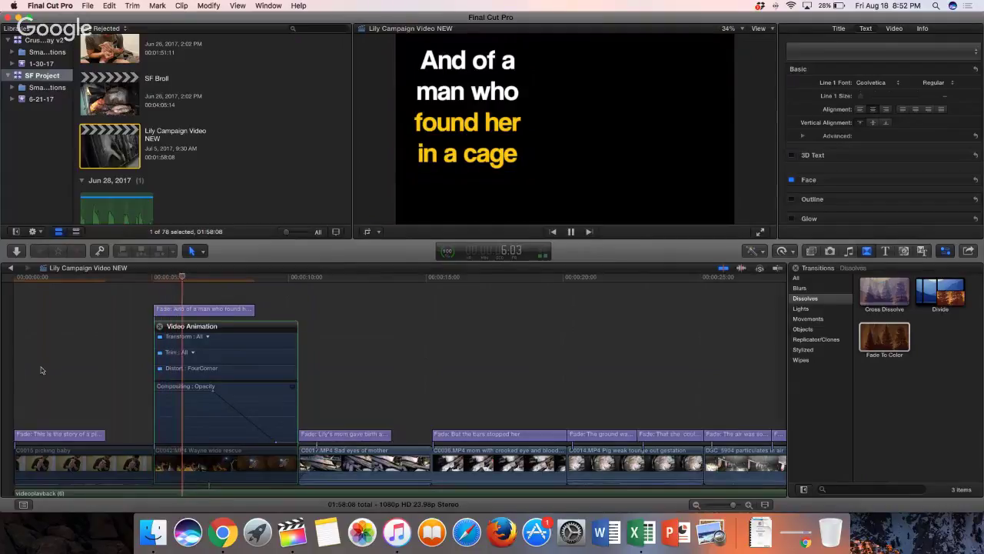
key(space)
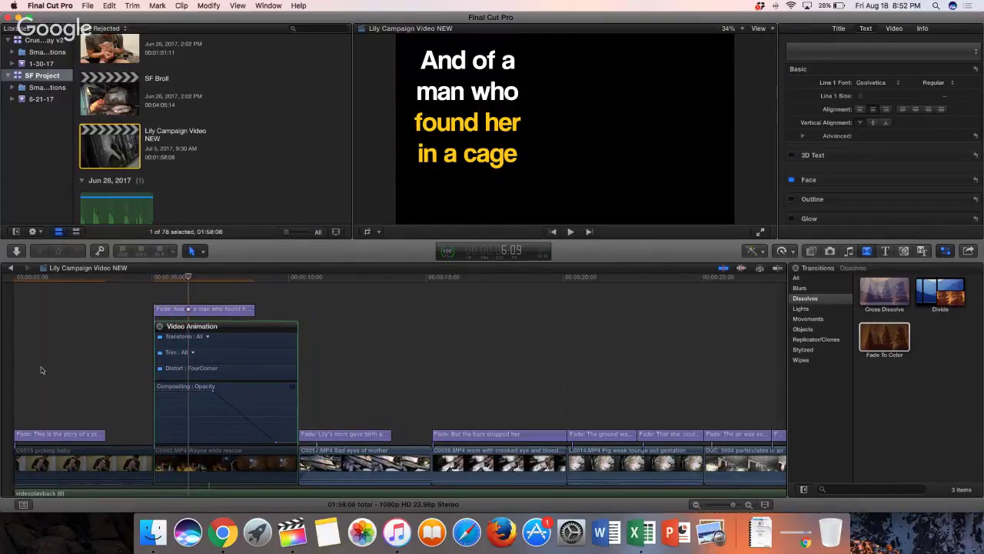
Select the C0015 and C0042 clips, then return to the checklist's task in cell B9.
scroll(41, 370, down, 3)
click(46, 424)
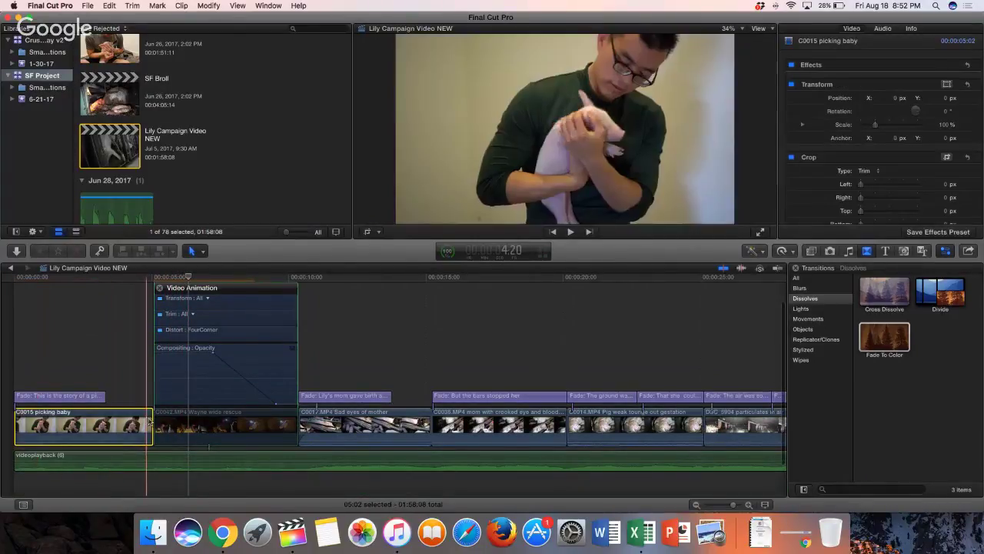
click(189, 427)
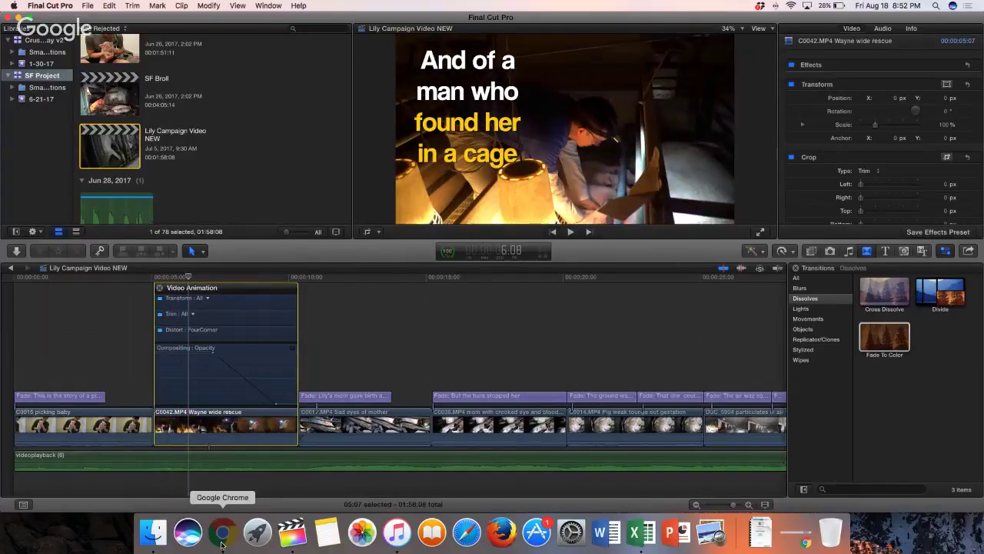
click(222, 532)
click(219, 230)
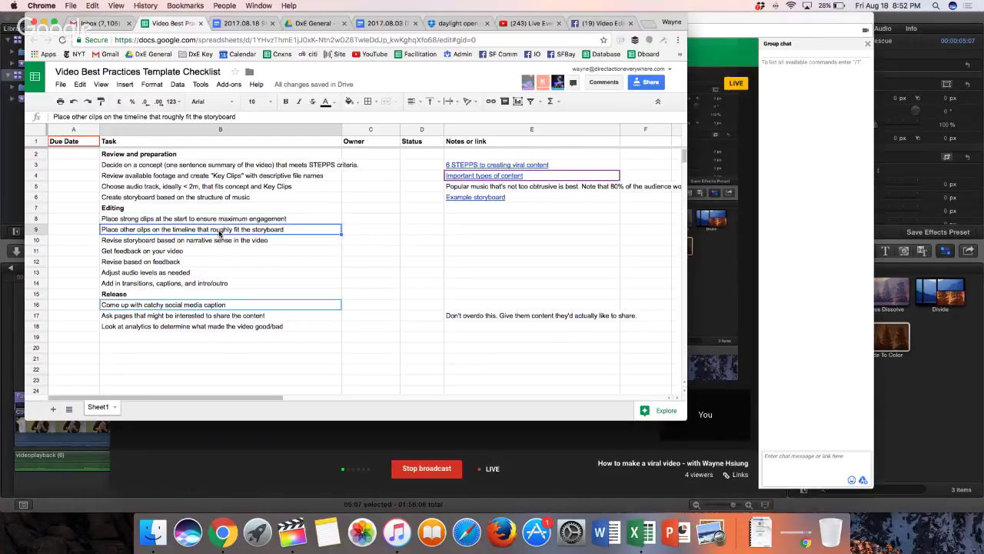
click(221, 221)
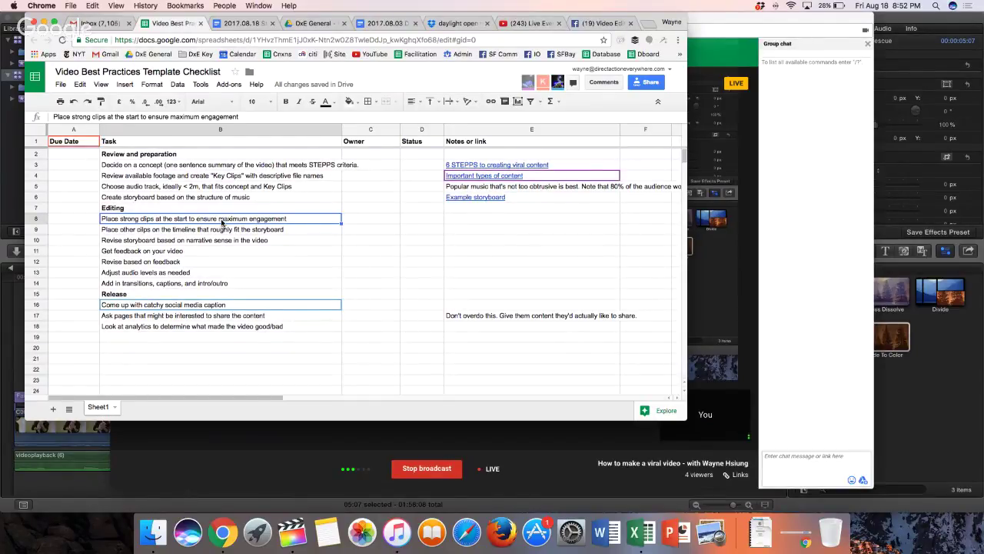
click(227, 232)
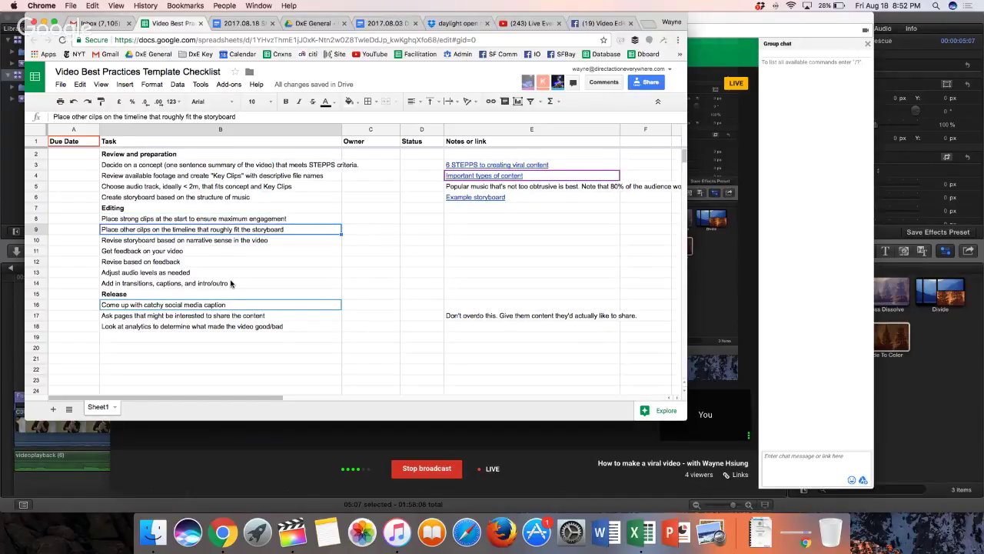
click(226, 242)
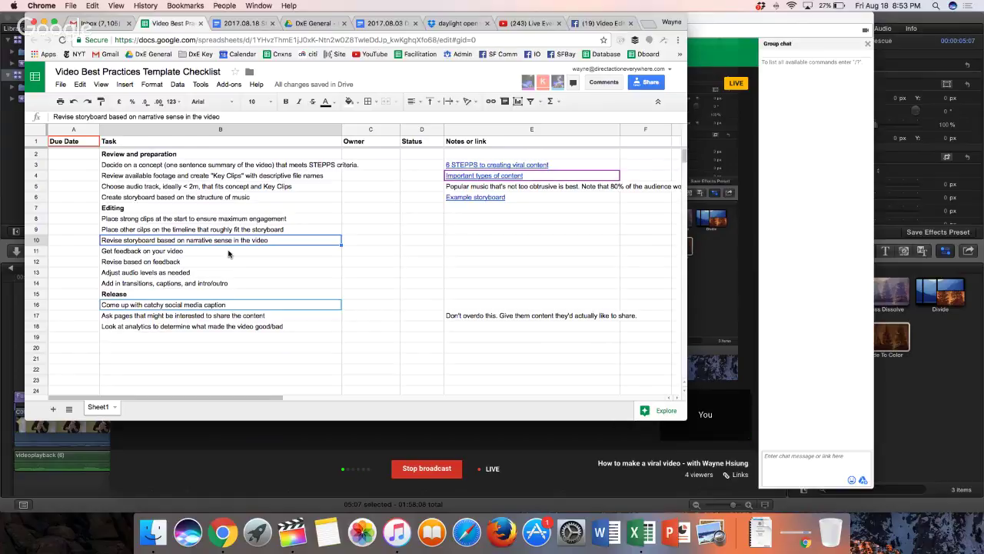
click(230, 252)
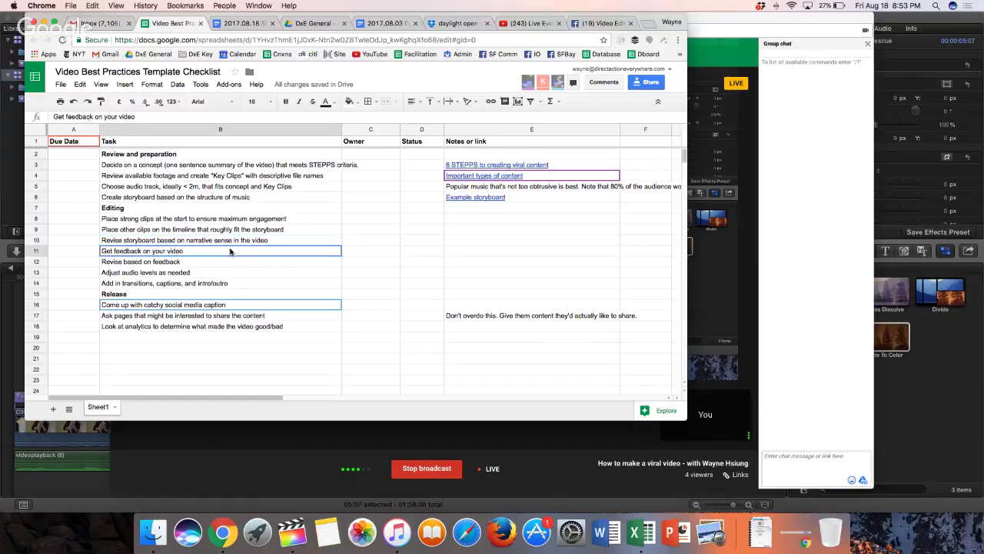
click(233, 260)
click(232, 251)
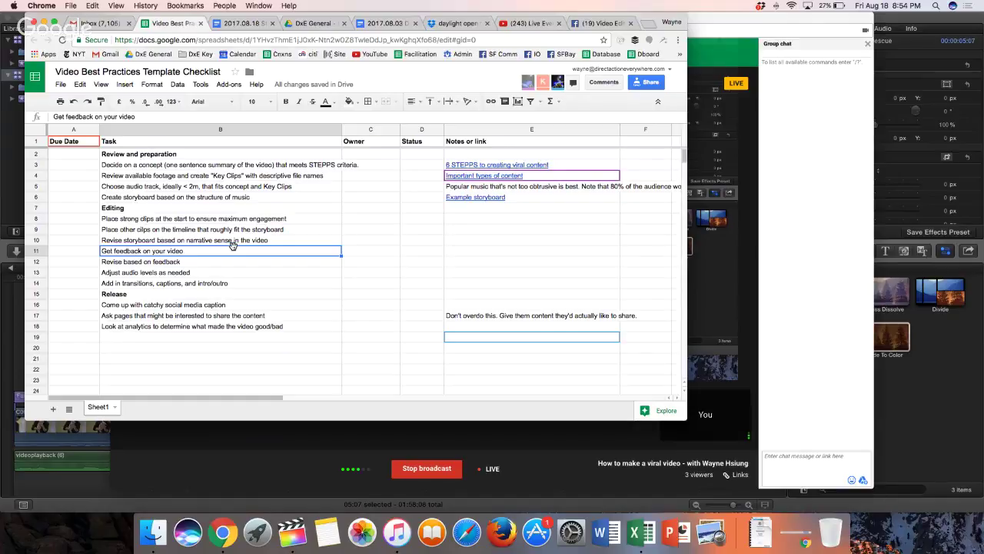
Review checklist tasks B12–B14, then switch to Final Cut Pro's Crushed by Safeway v1 project.
click(237, 262)
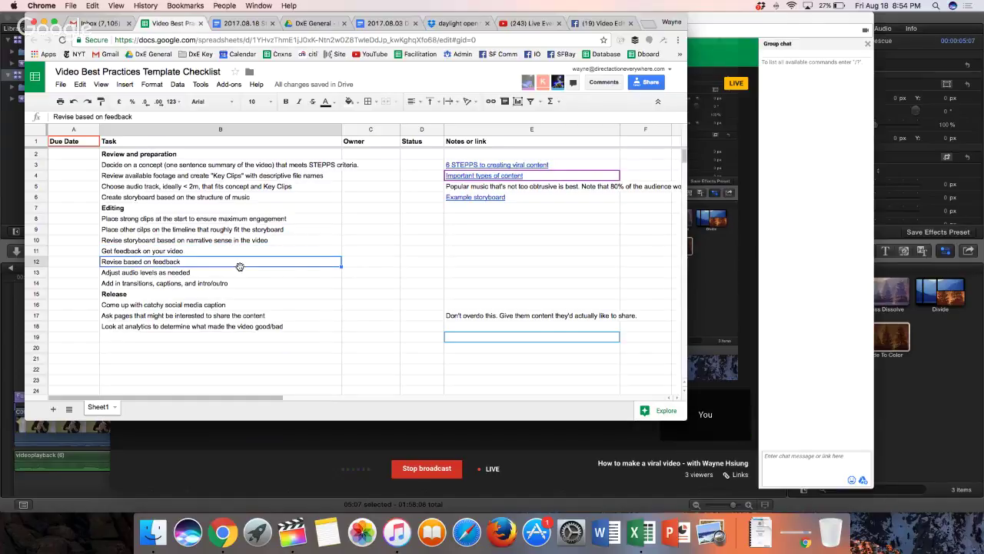
click(244, 275)
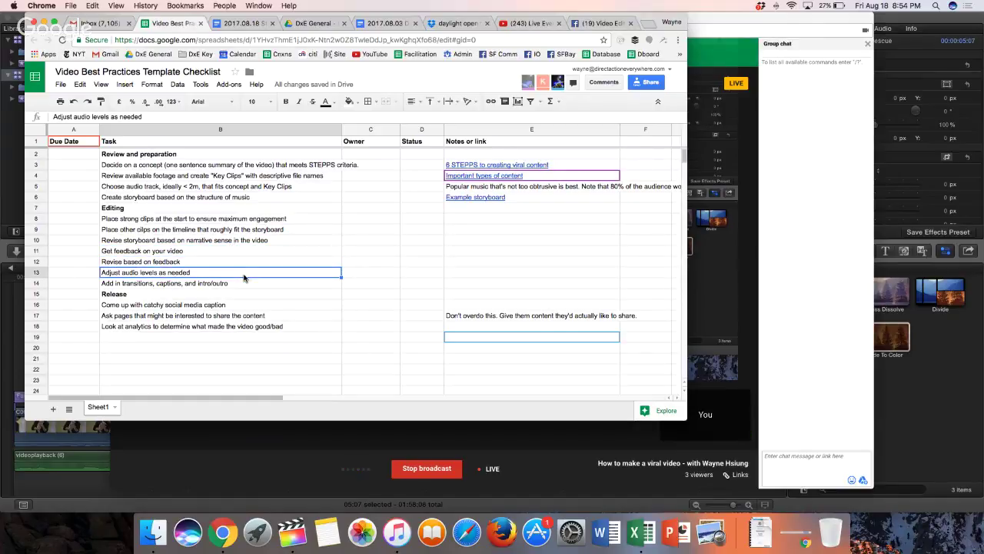
click(251, 284)
click(255, 275)
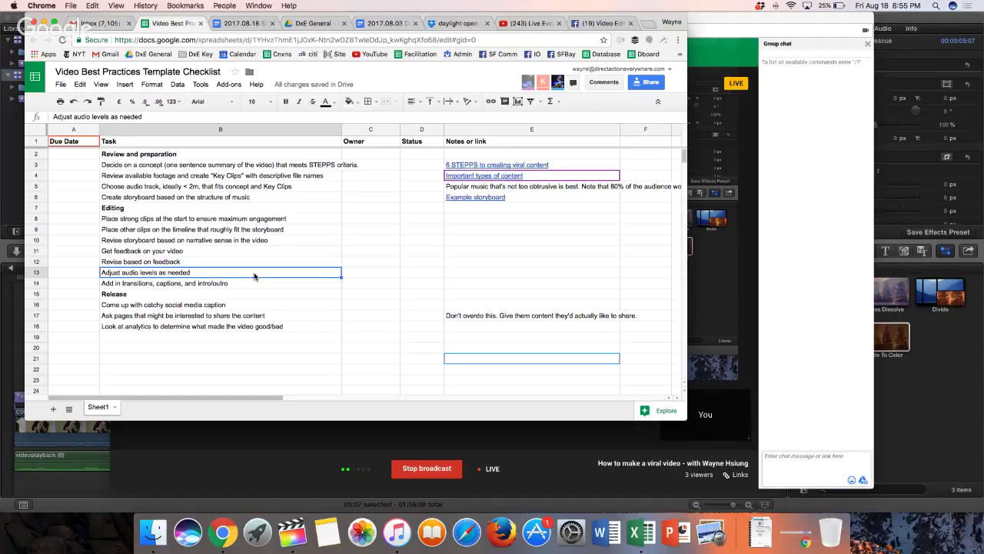
click(913, 348)
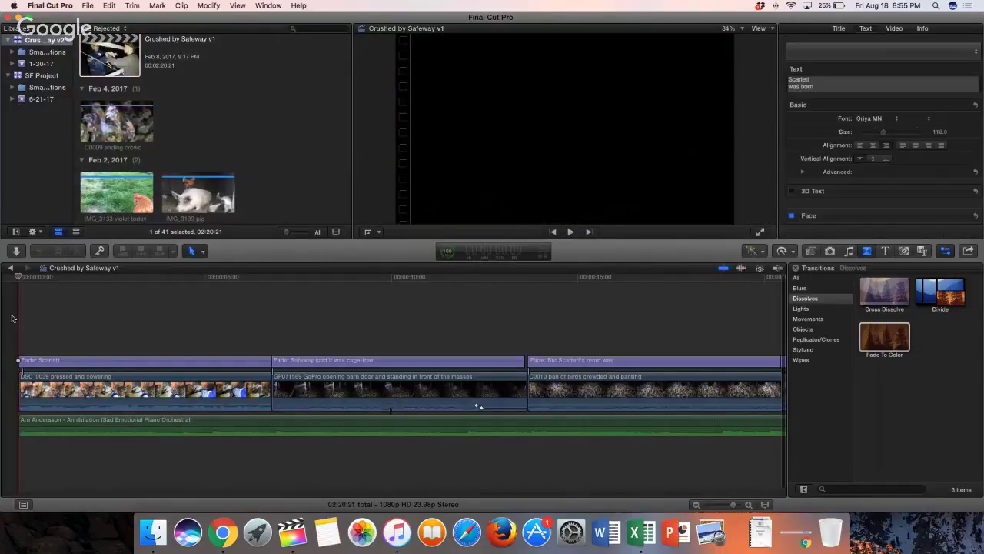
Play Crushed by Safeway v1 full screen from near the start, at the 'Scarlett was born' caption.
click(402, 290)
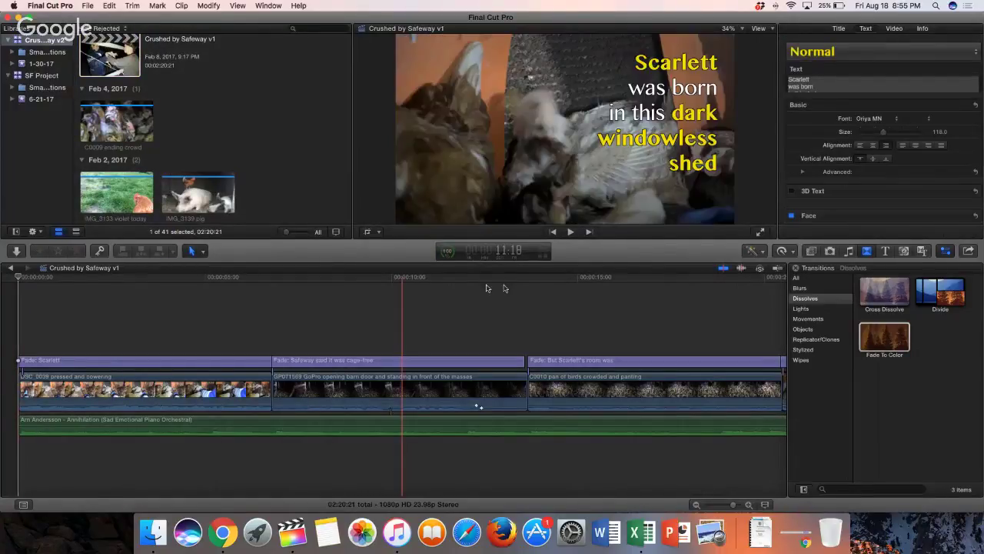
key(End)
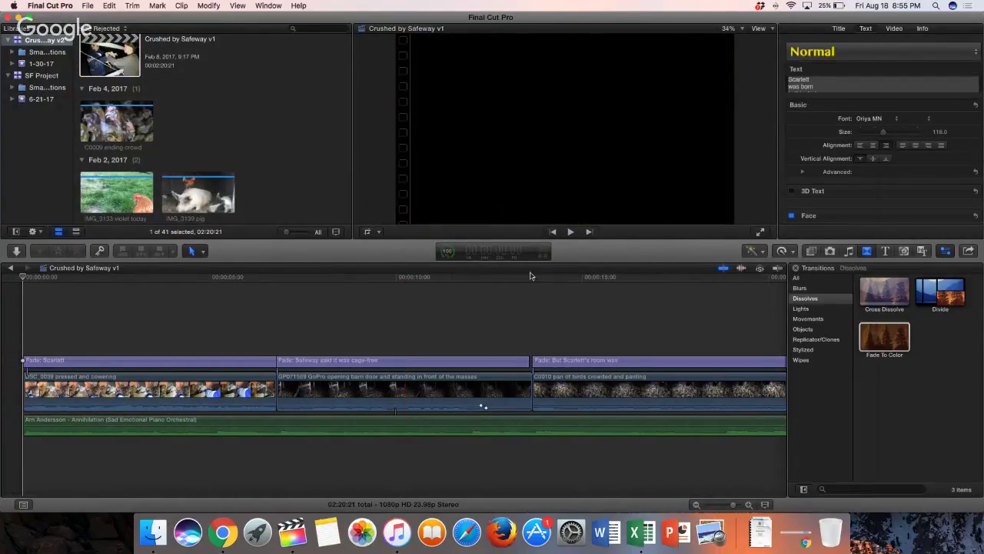
click(76, 293)
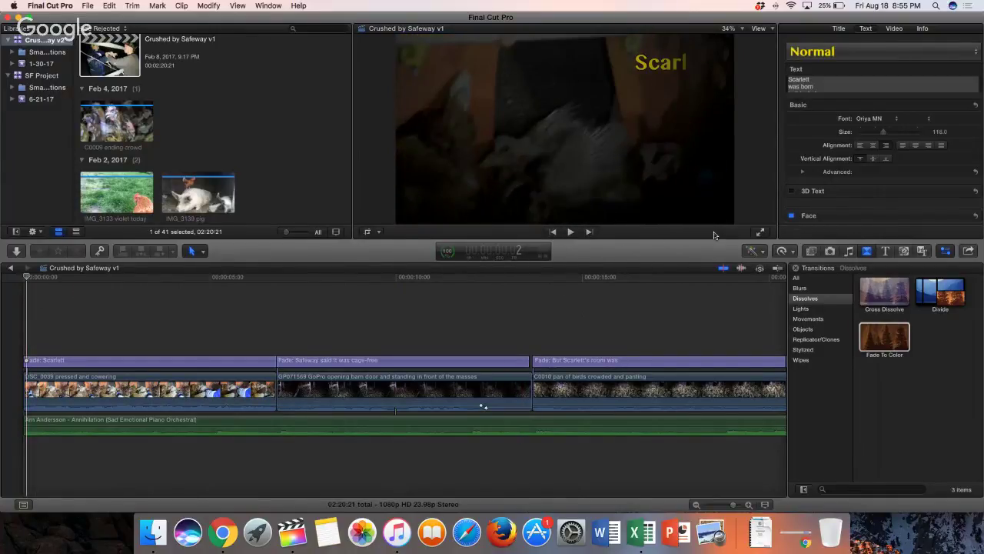
click(761, 232)
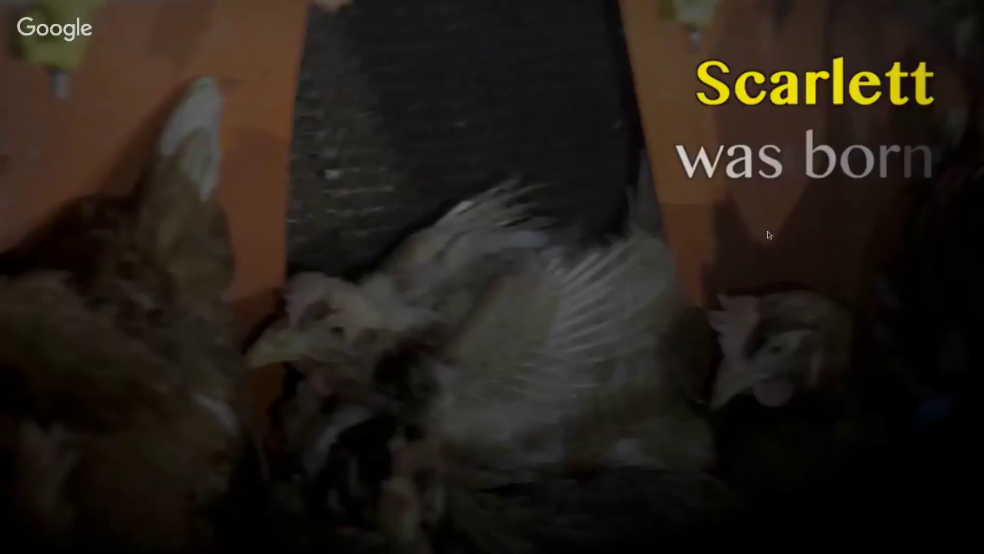
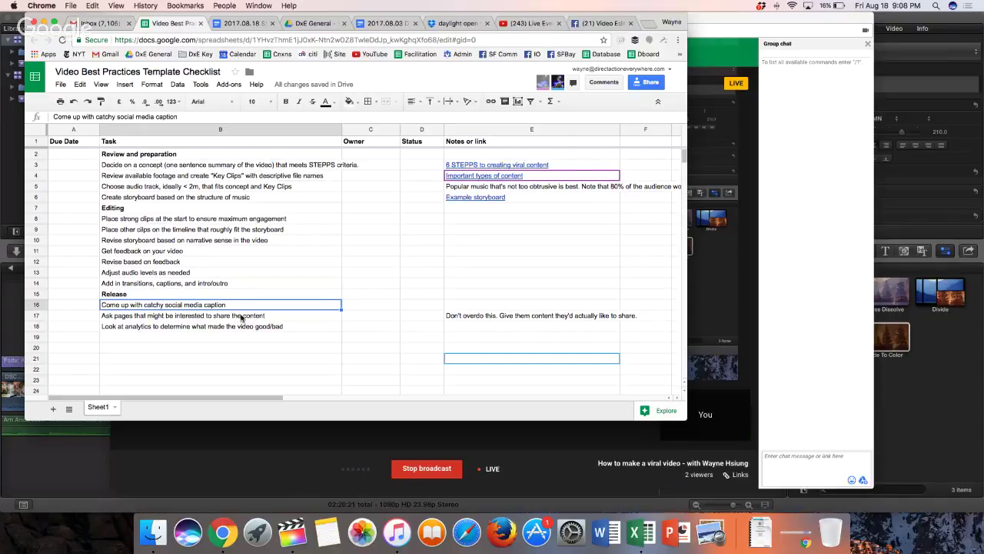
click(244, 326)
click(263, 318)
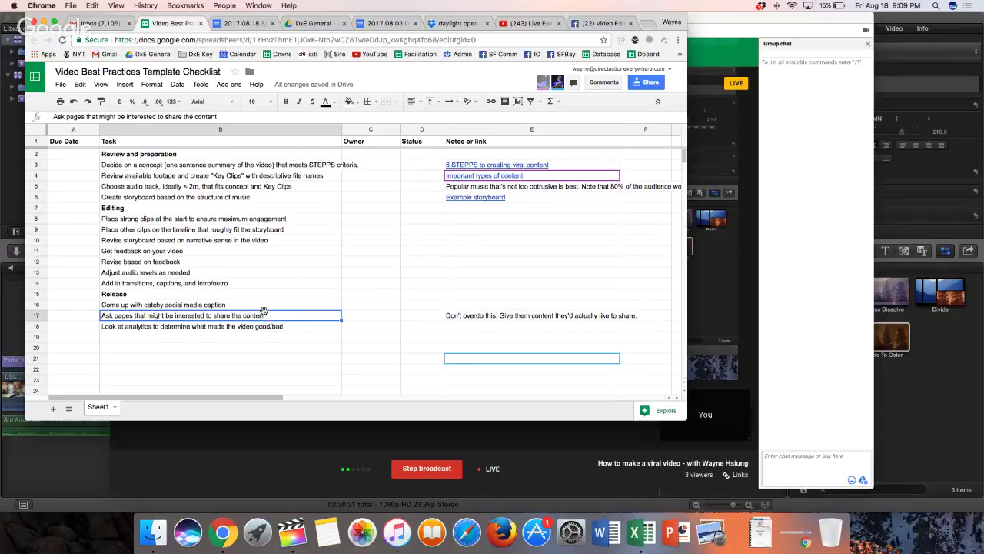
click(262, 306)
click(266, 316)
click(289, 330)
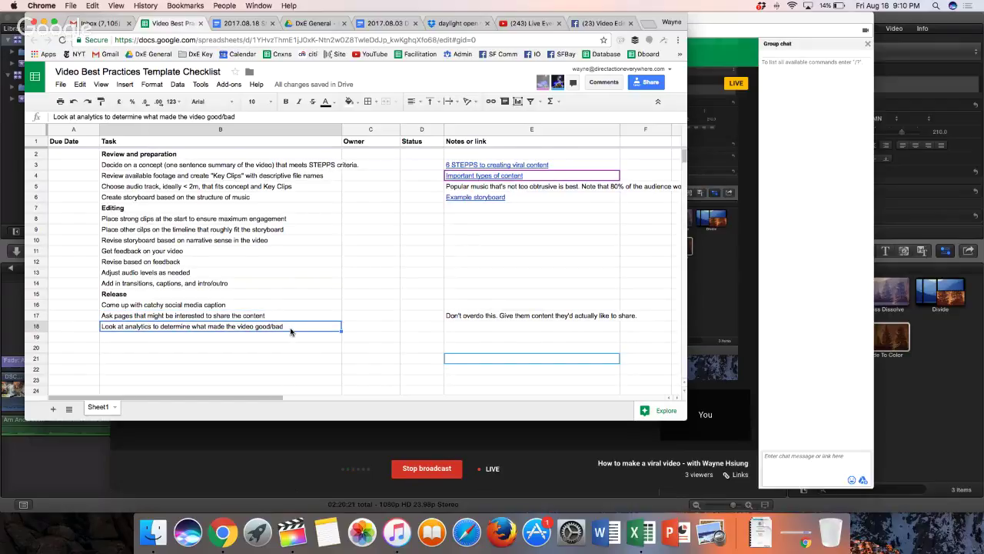
scroll(290, 331, down, 1)
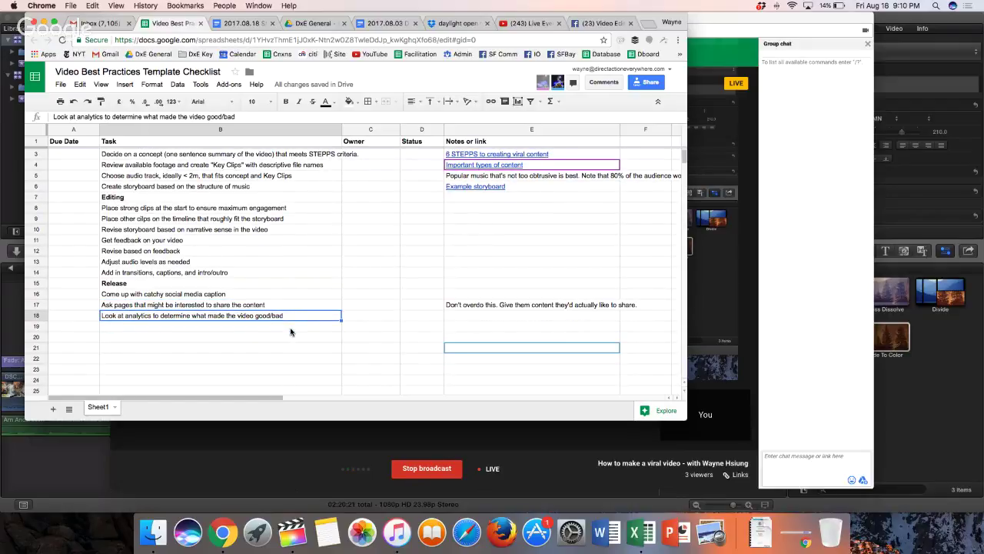
scroll(291, 332, up, 1)
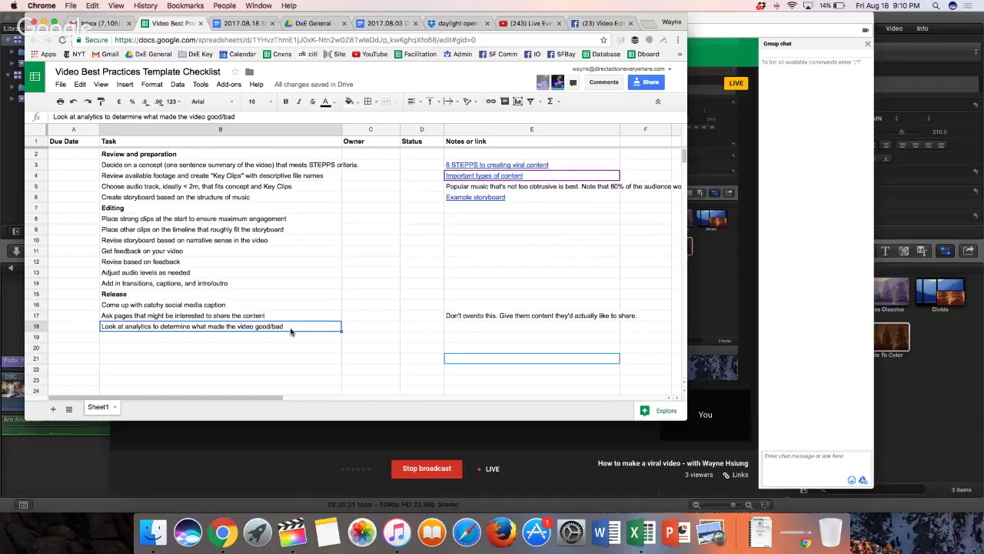
scroll(290, 330, right, 10)
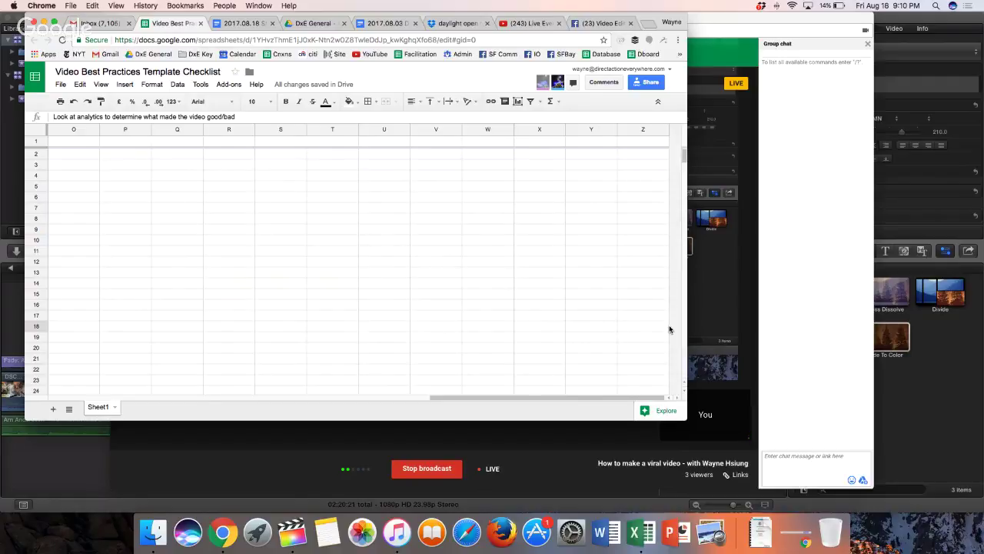
Bring the Final Cut Pro 'Crushed by Safeway v1' project in front of Chrome.
click(944, 346)
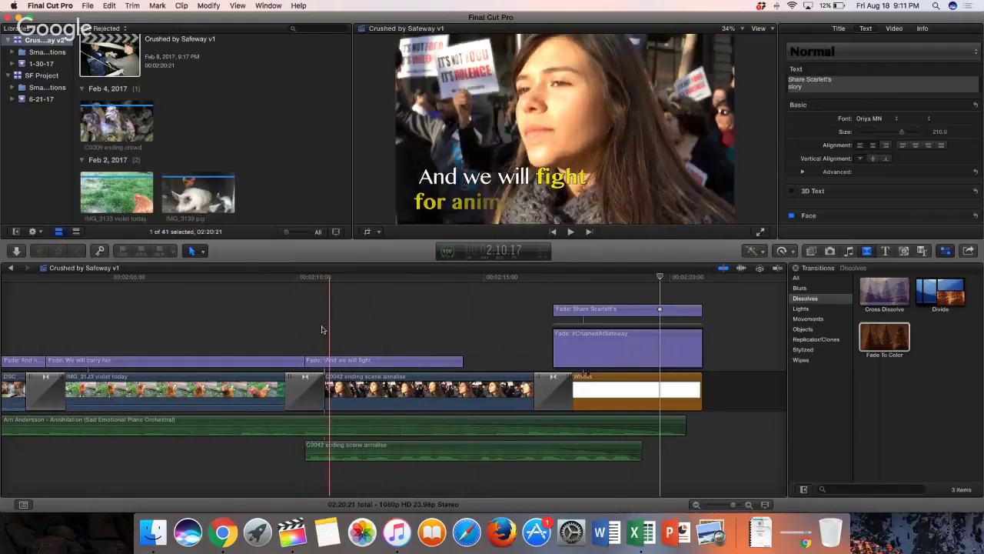
scroll(308, 327, left, 3)
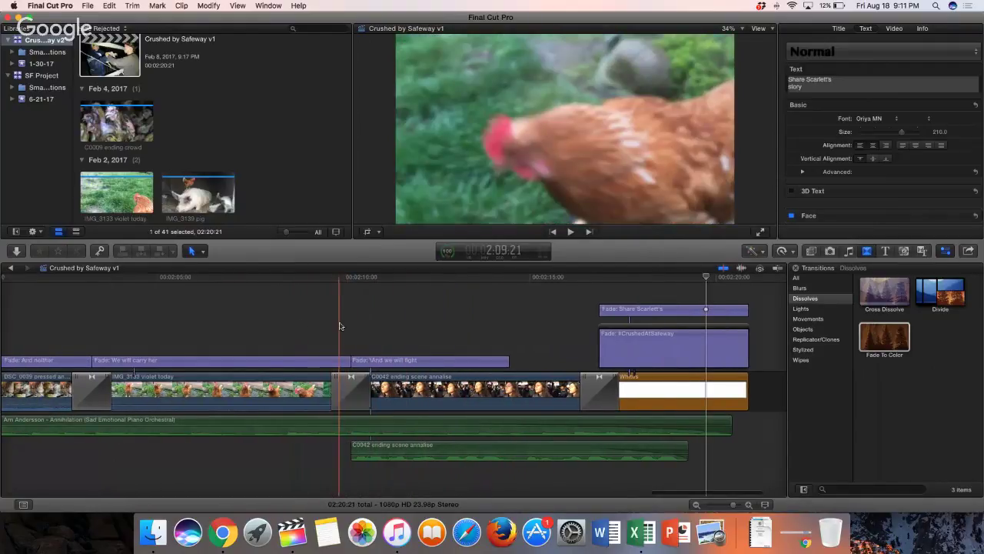
key(space)
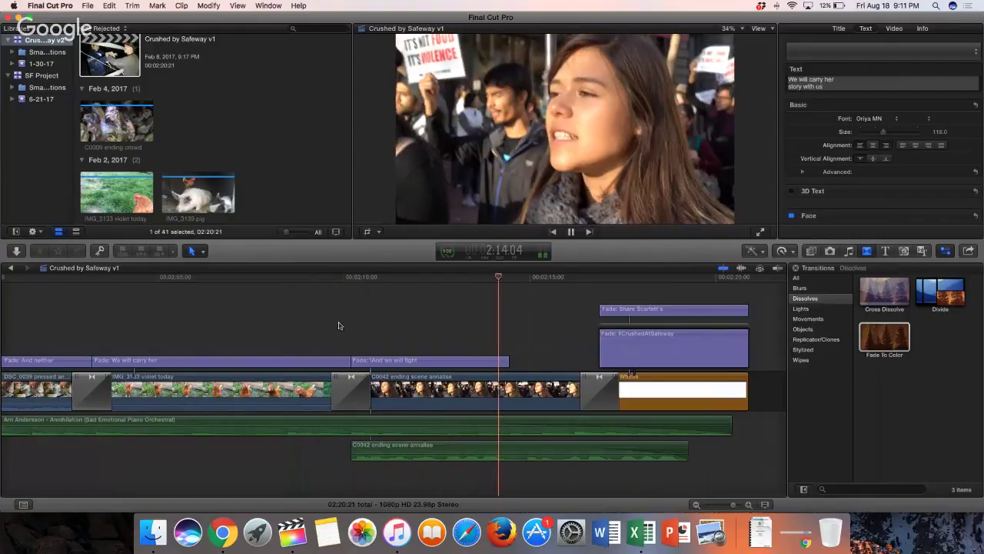
key(space)
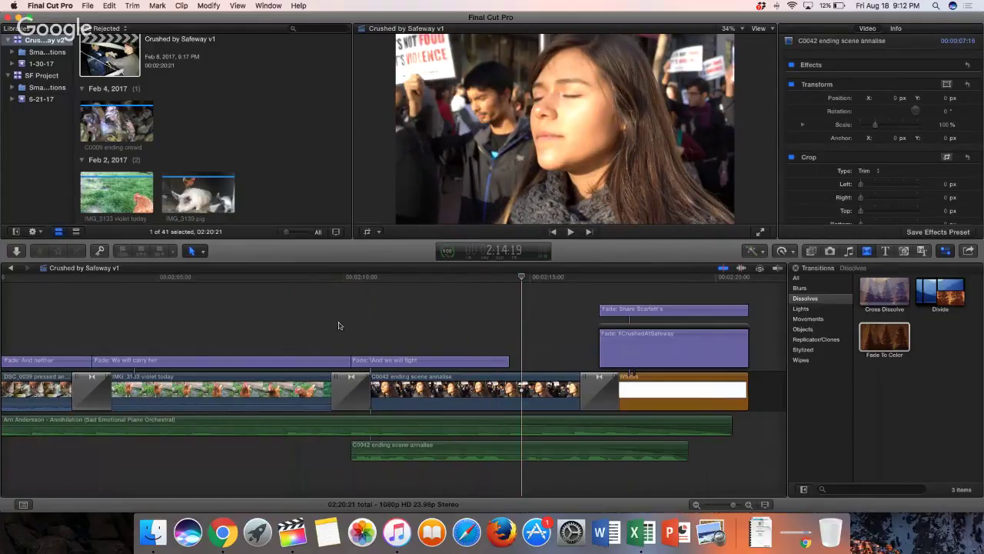
scroll(339, 326, left, 3)
scroll(338, 326, left, 5)
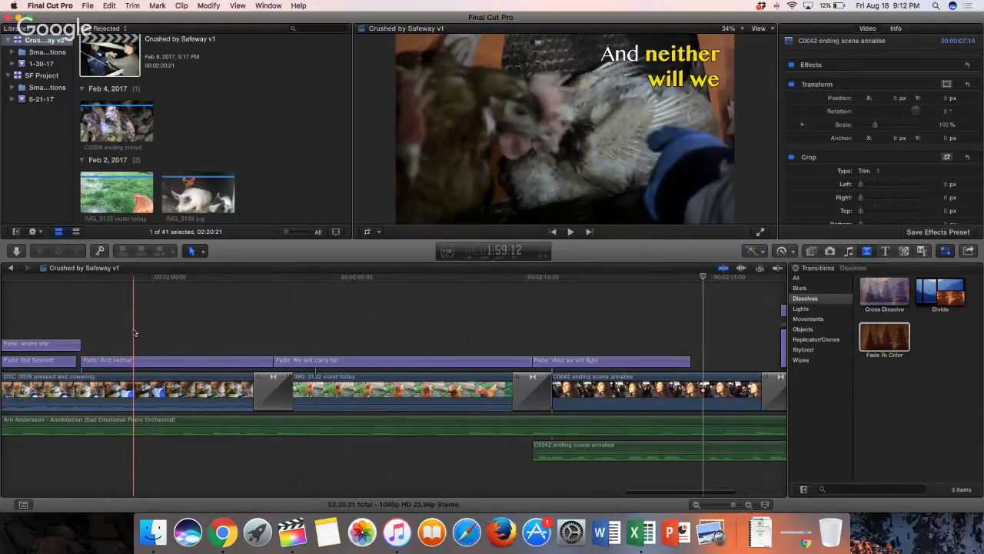
scroll(134, 332, left, 4)
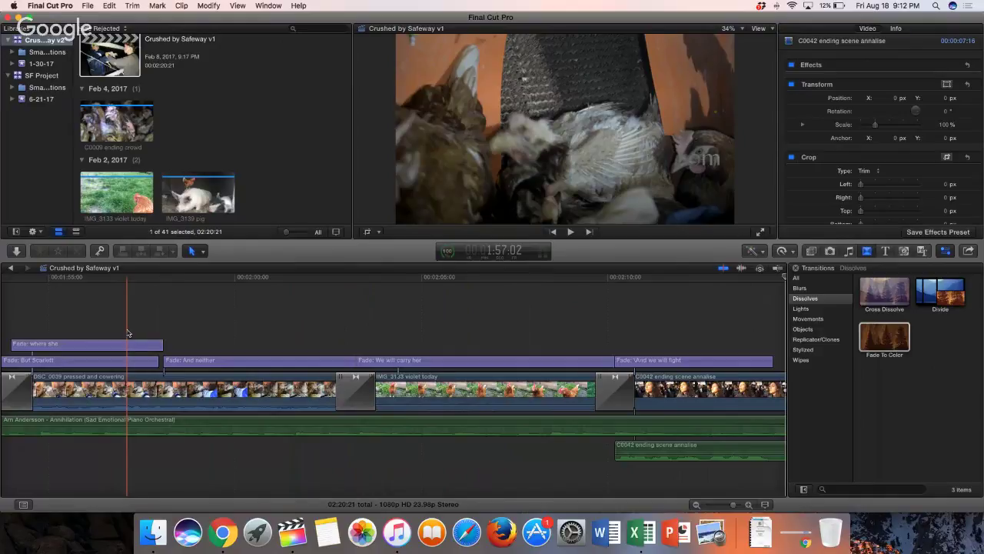
scroll(127, 333, left, 3)
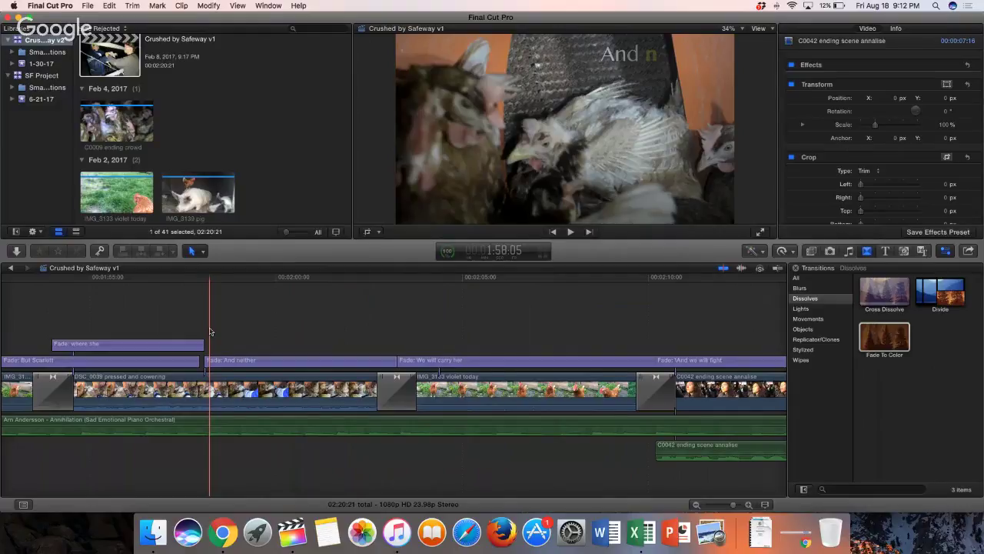
scroll(349, 331, right, 5)
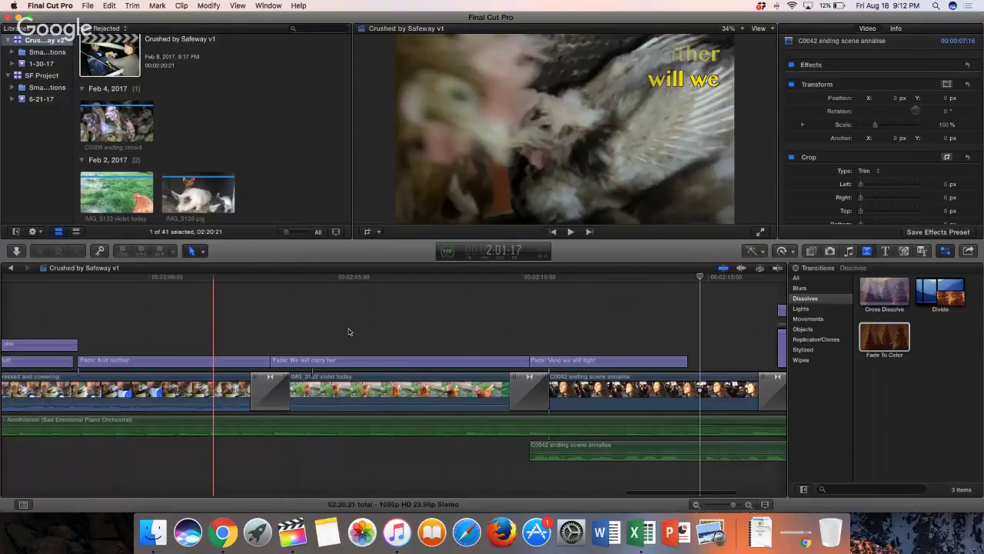
scroll(349, 332, right, 3)
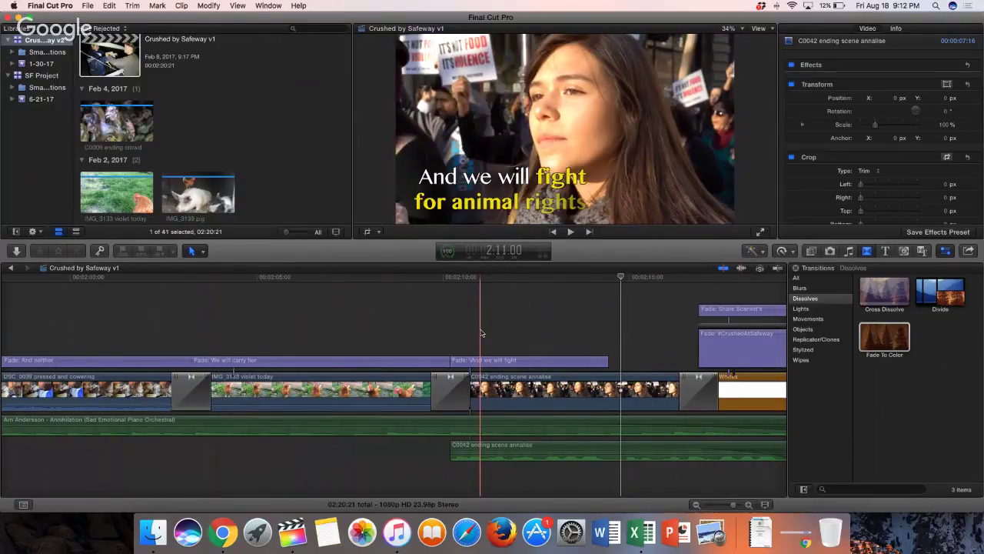
scroll(482, 332, left, 1)
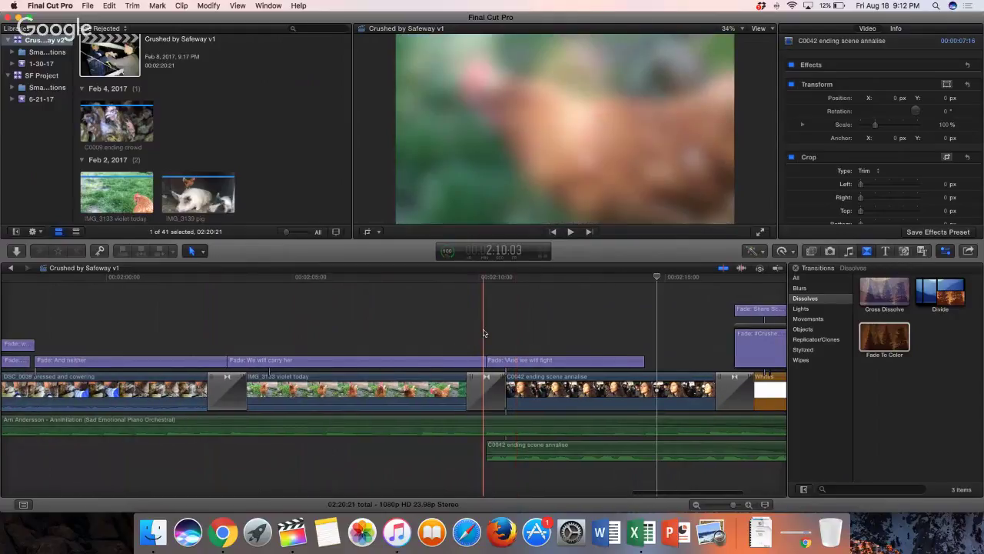
scroll(483, 333, left, 3)
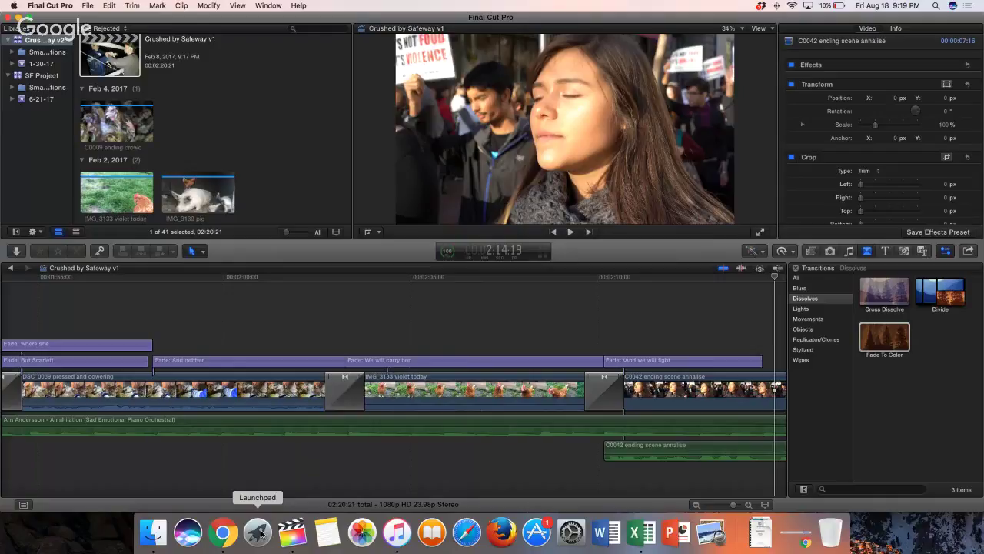
Switch to Chrome's YouTube Live Events and raise the Hangouts On Air broadcast window.
key(super+Tab)
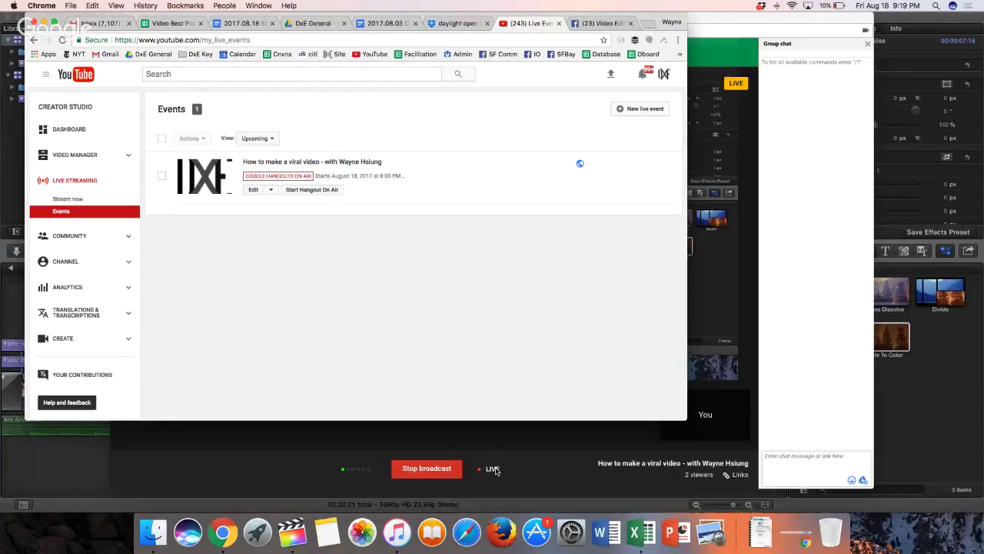
click(496, 471)
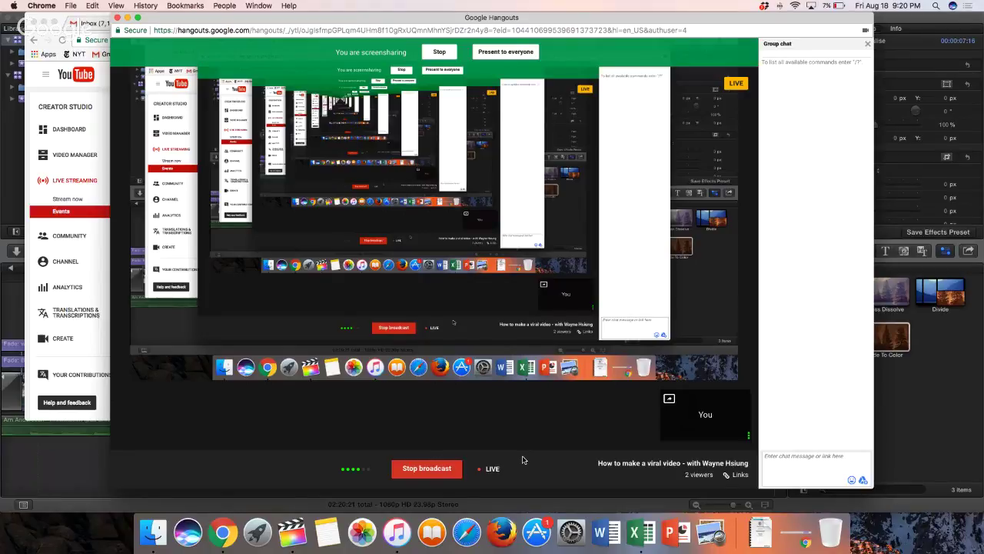
Stop the Hangouts On Air broadcast and confirm ending the live stream.
click(438, 477)
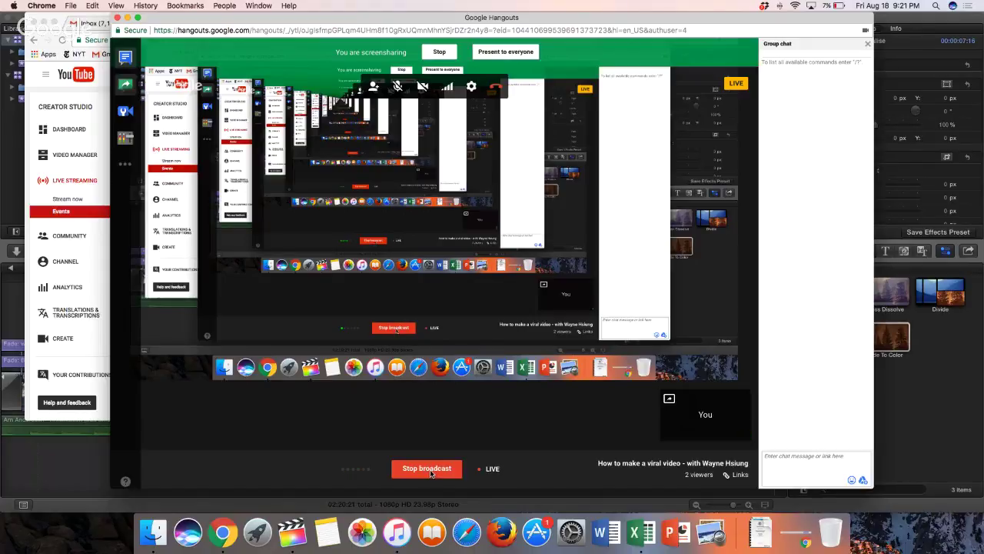
click(431, 470)
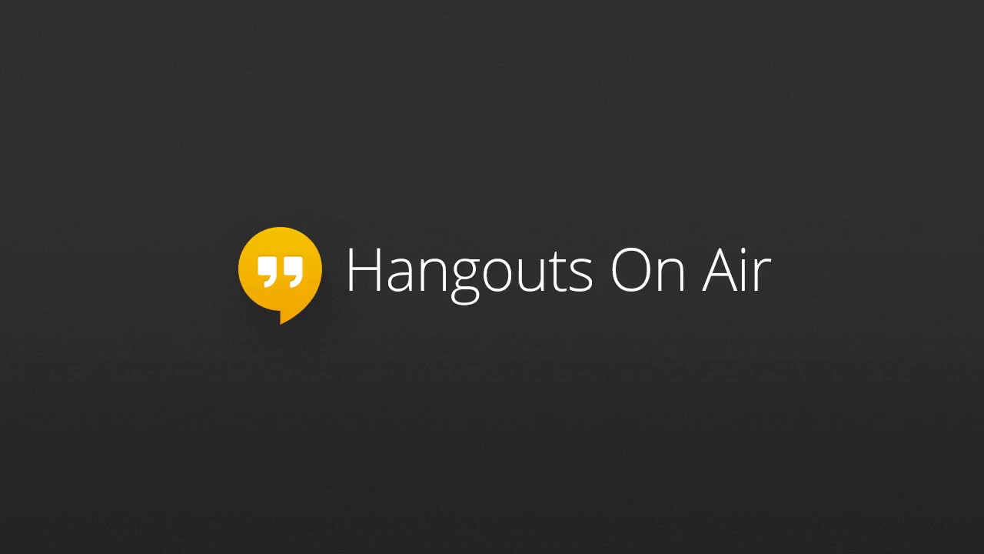